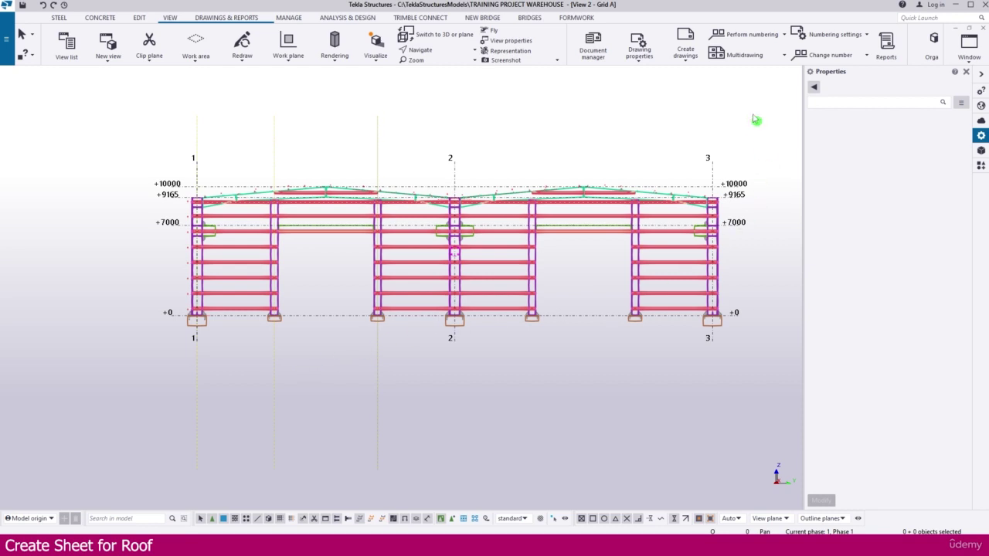
# - Start creating a straight steel beam from the STEEL tools
pyautogui.click(60, 18)
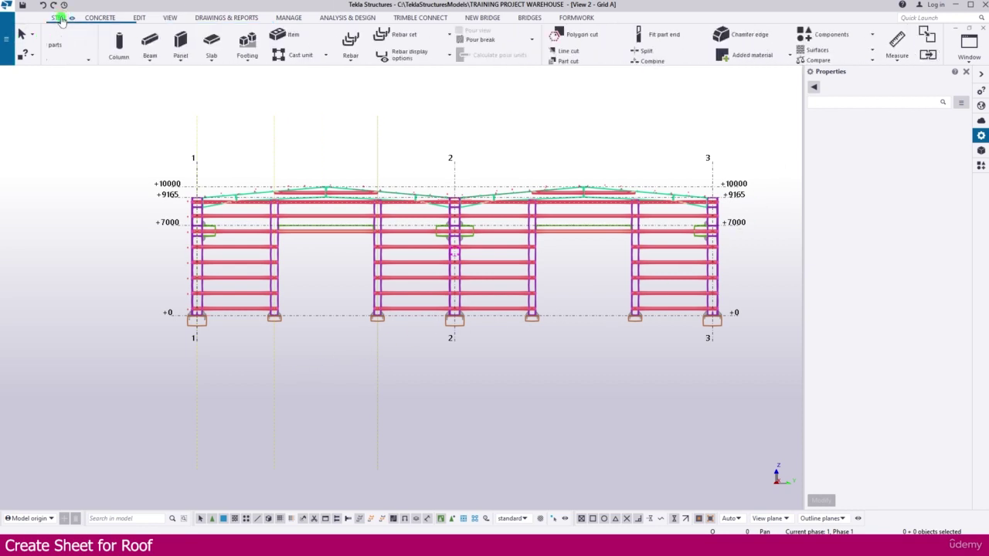
pyautogui.click(92, 60)
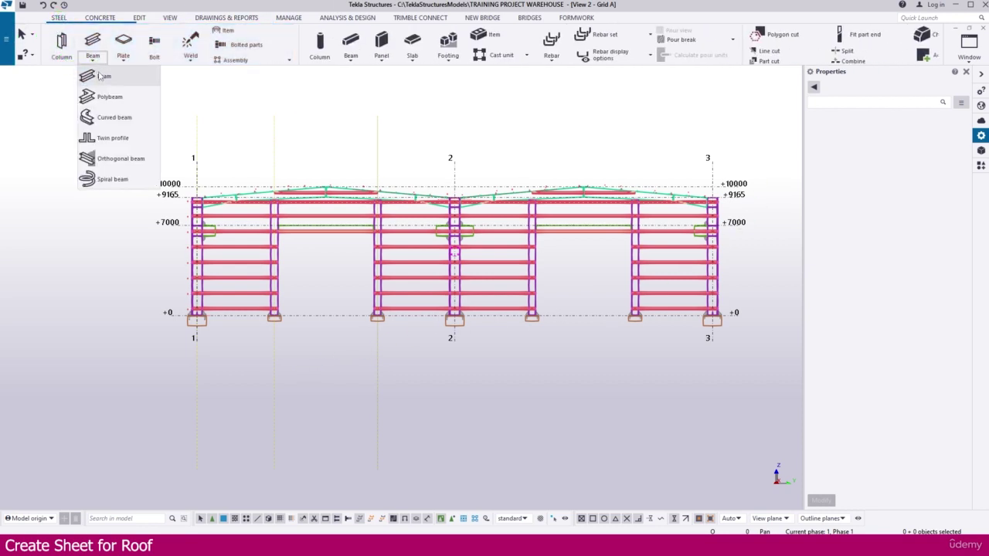
pyautogui.click(103, 76)
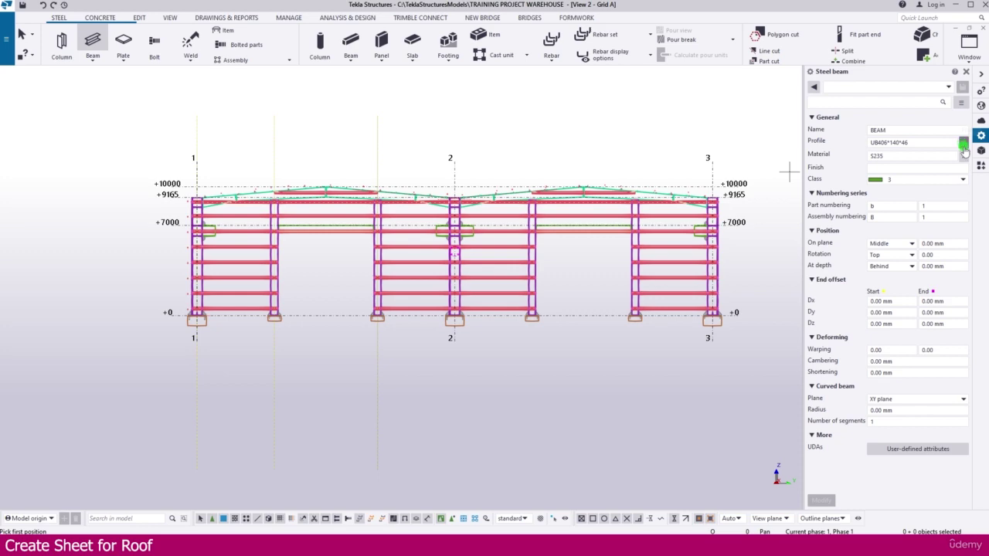
# - Set the beam profile to Sheet > T70 > T70-65L-1058-10 and apply it
pyautogui.click(964, 147)
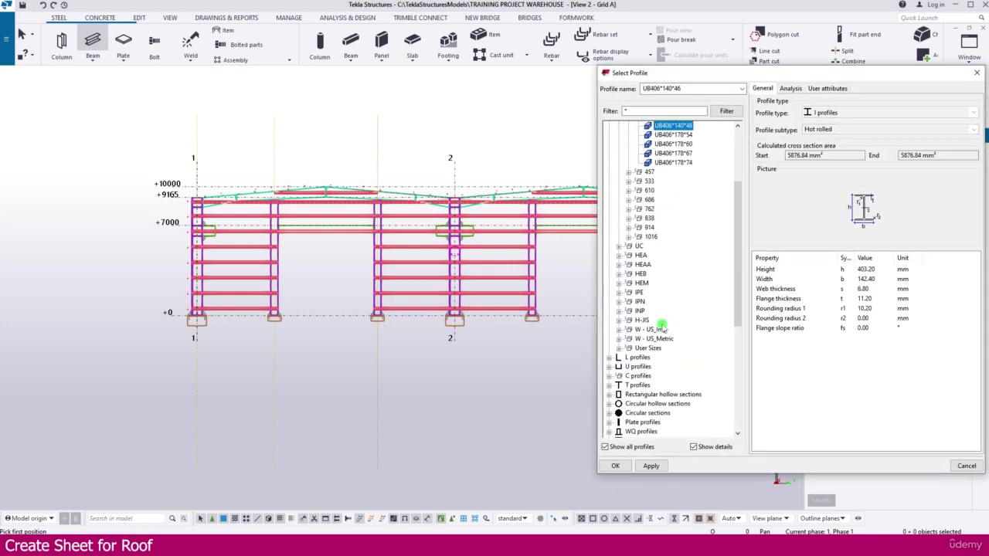
pyautogui.scroll(-6, 662, 327)
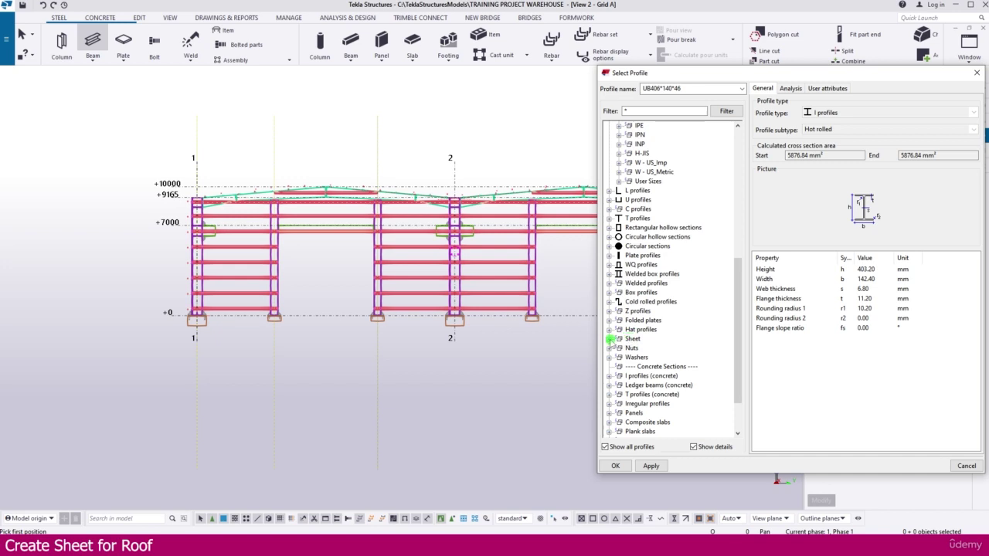
pyautogui.click(610, 339)
pyautogui.scroll(-1, 611, 341)
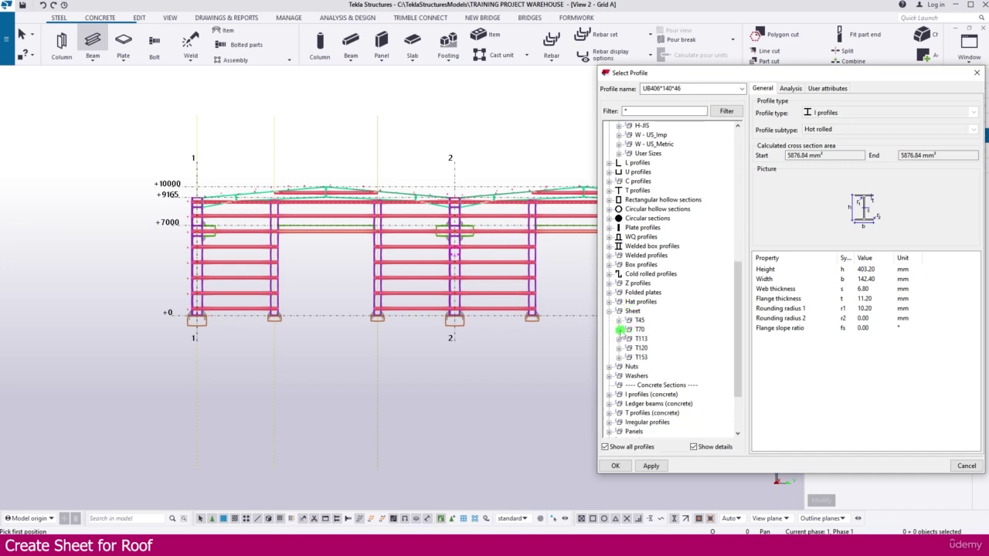
pyautogui.click(619, 329)
pyautogui.scroll(-3, 631, 331)
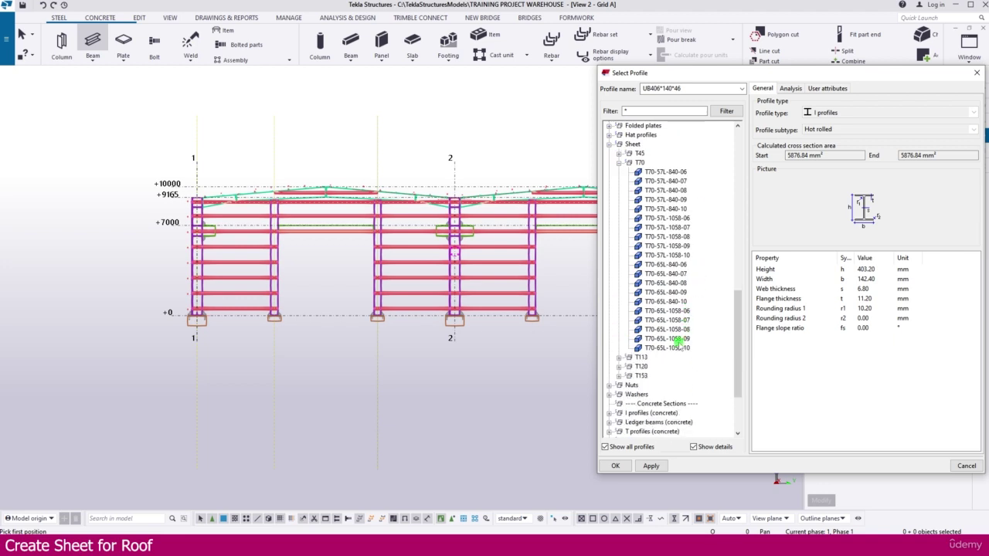
pyautogui.click(675, 349)
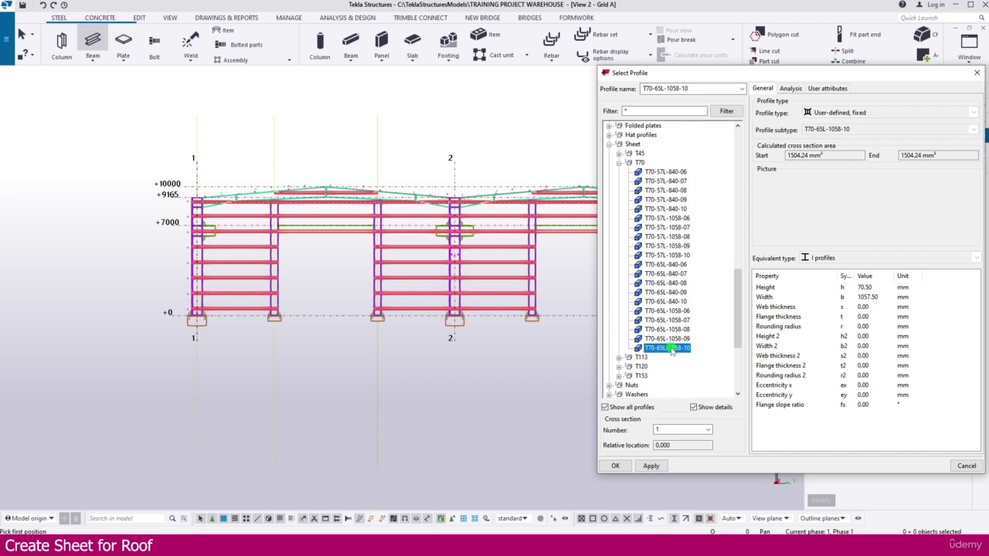
pyautogui.click(651, 466)
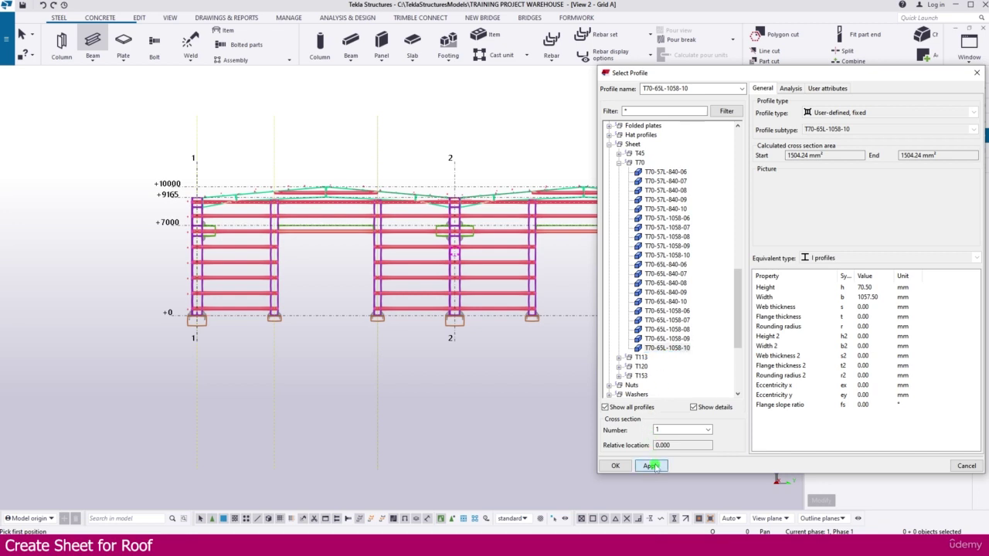
pyautogui.click(615, 466)
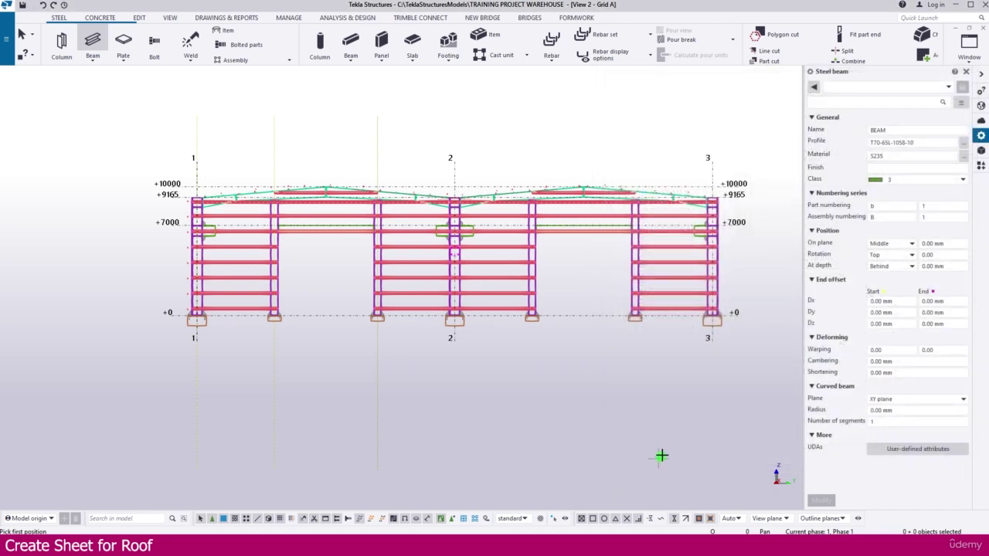
# - Place one T70 sheet from the left eave purlin end to the ridge purlin, then view it isometrically
pyautogui.scroll(5, 230, 170)
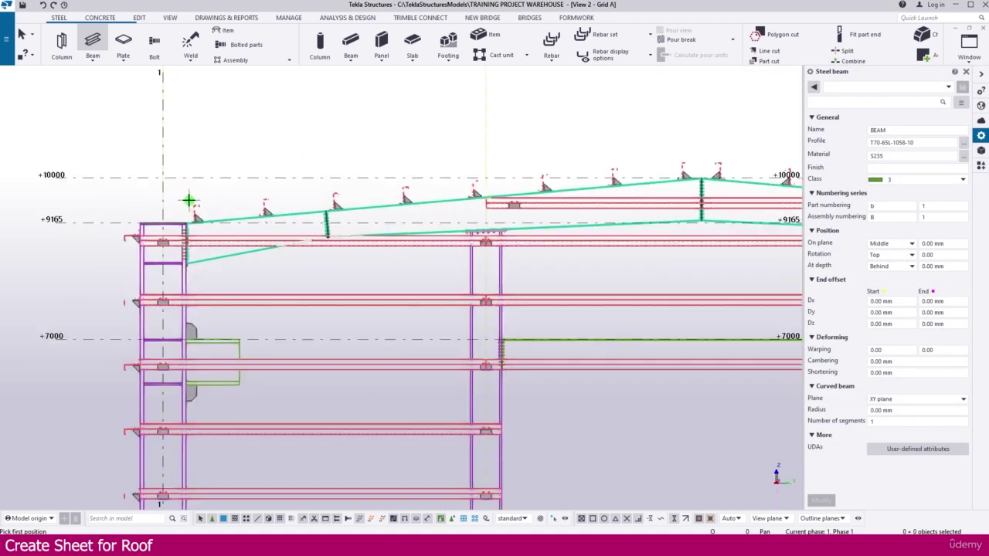
pyautogui.scroll(5, 194, 207)
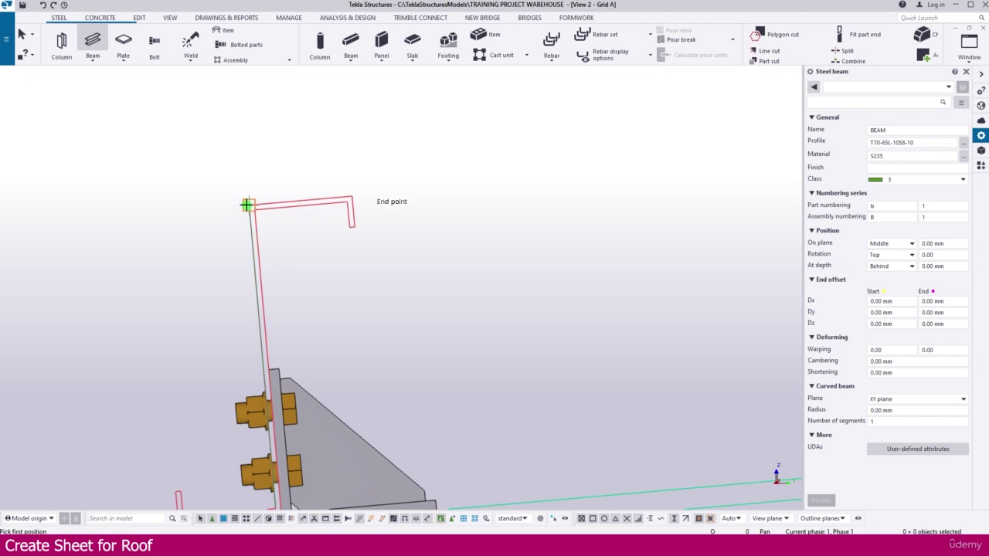
pyautogui.click(248, 206)
pyautogui.scroll(-10, 209, 241)
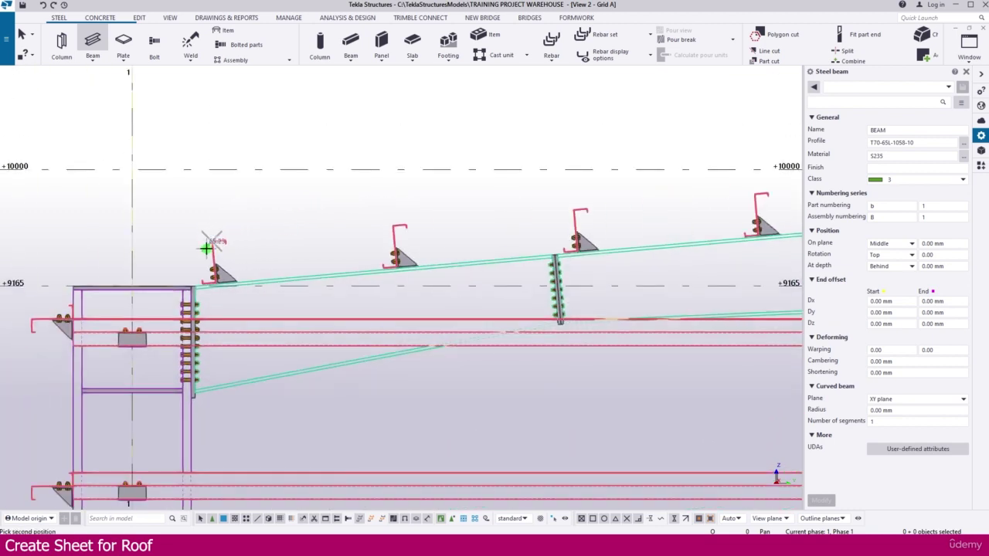
pyautogui.scroll(6, 443, 249)
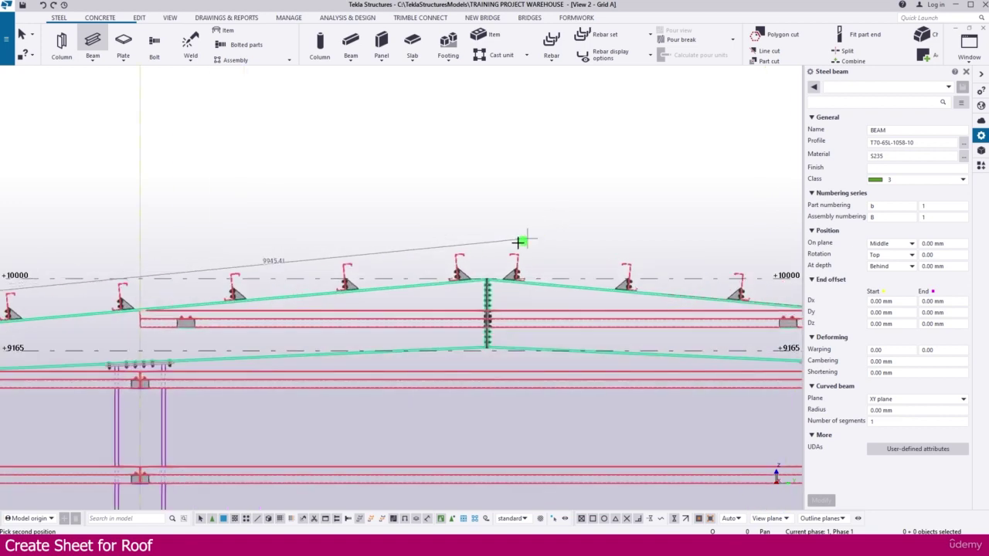
pyautogui.scroll(6, 444, 249)
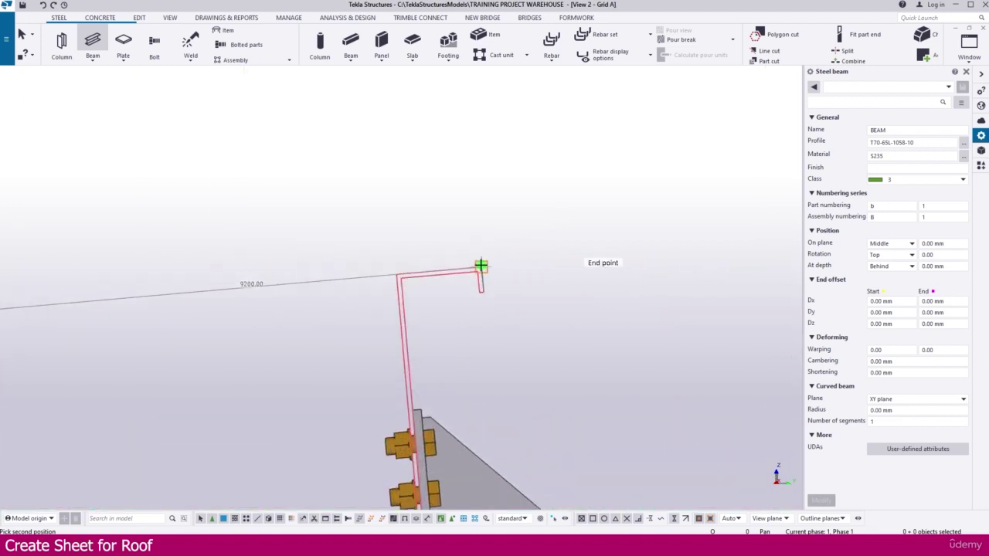
pyautogui.click(480, 266)
pyautogui.scroll(-8, 555, 219)
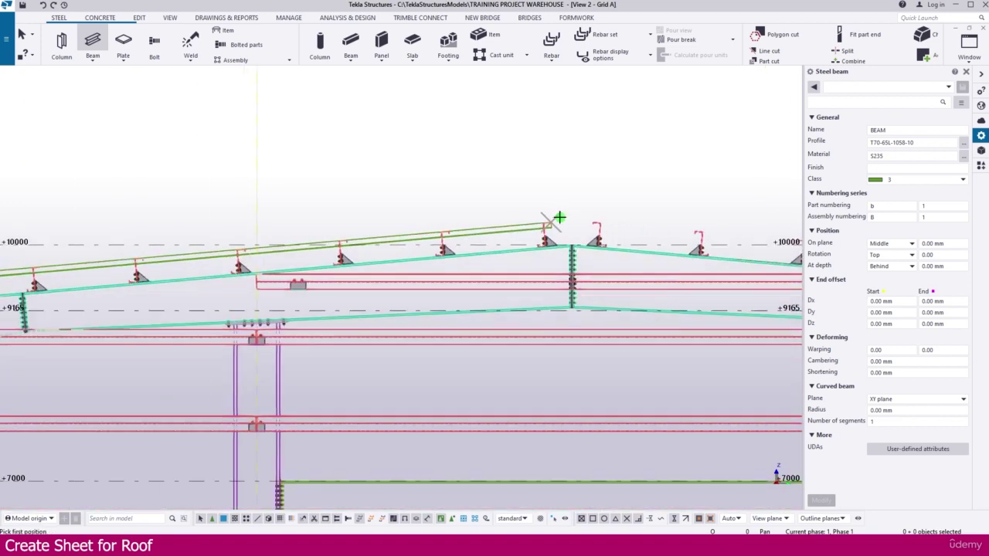
pyautogui.scroll(10, 184, 248)
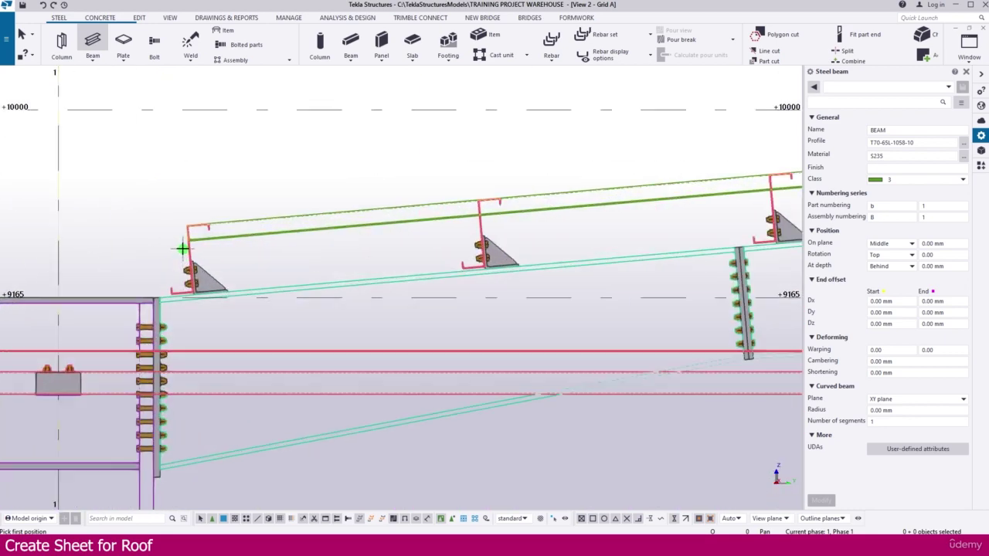
pyautogui.press('Escape')
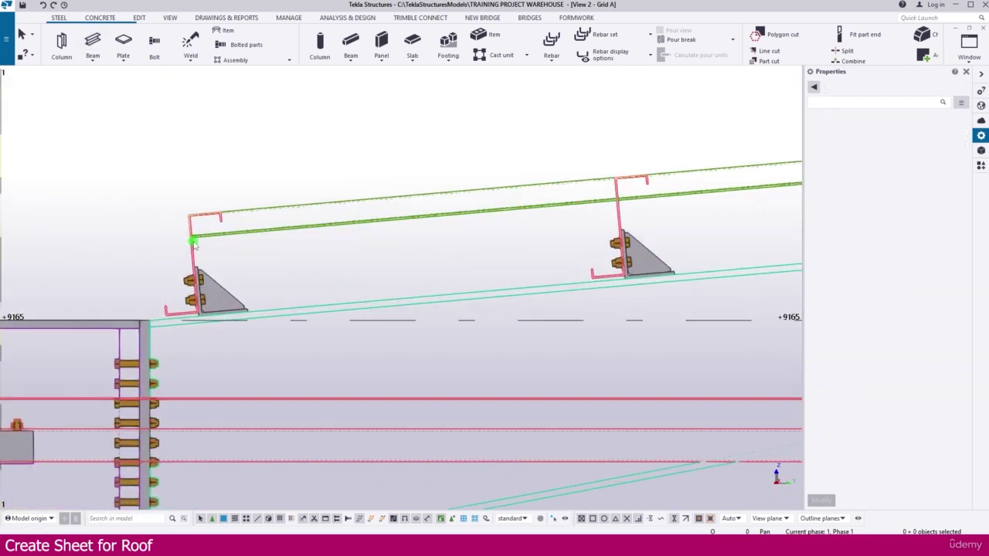
pyautogui.hotkey('ctrl', 'Tab')
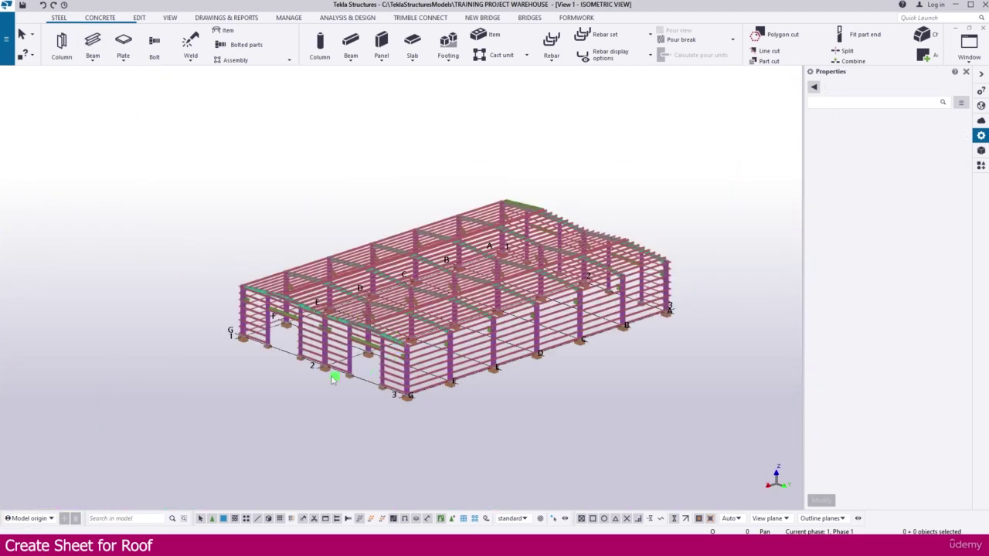
# - Select the new roof sheet and inspect it from a lower viewing angle
pyautogui.scroll(10, 333, 377)
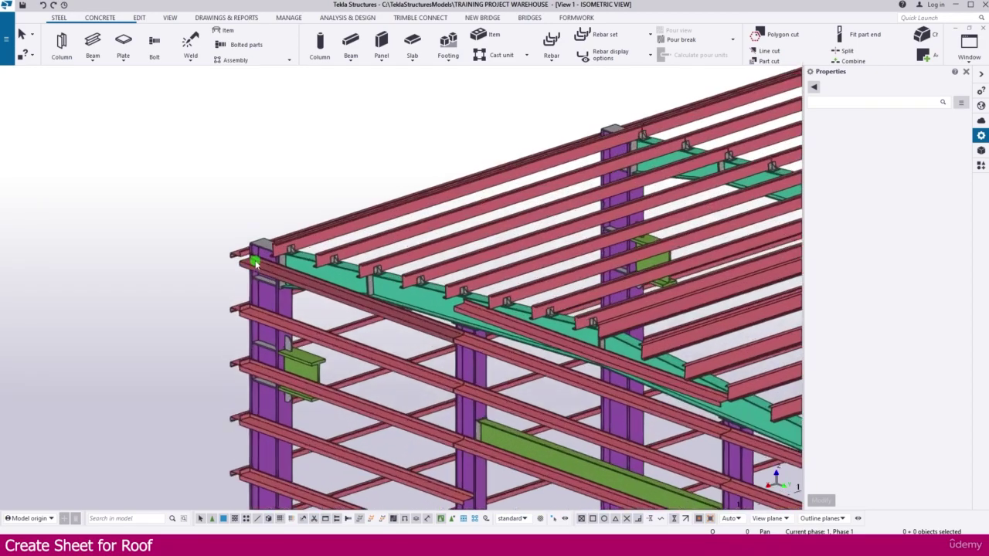
pyautogui.scroll(-10, 256, 264)
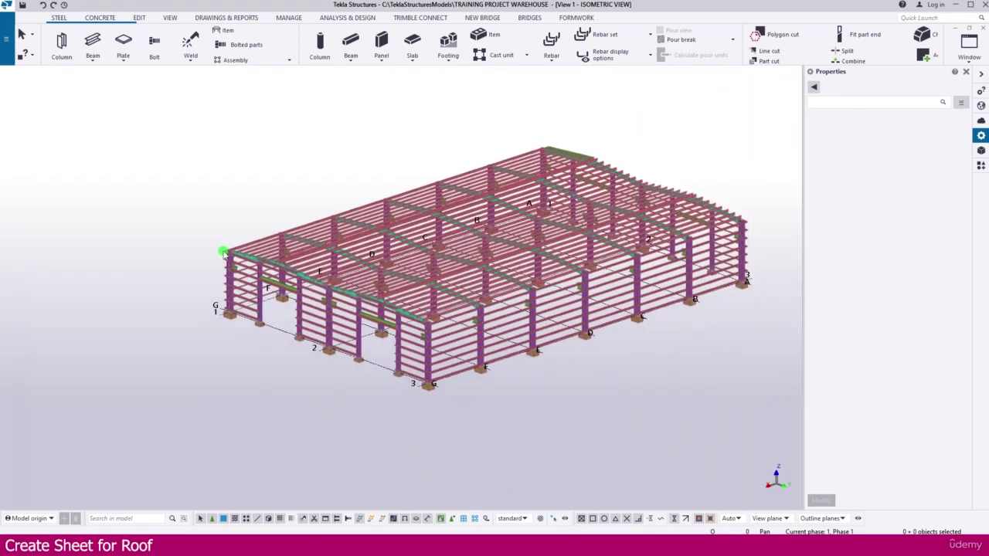
pyautogui.scroll(6, 572, 121)
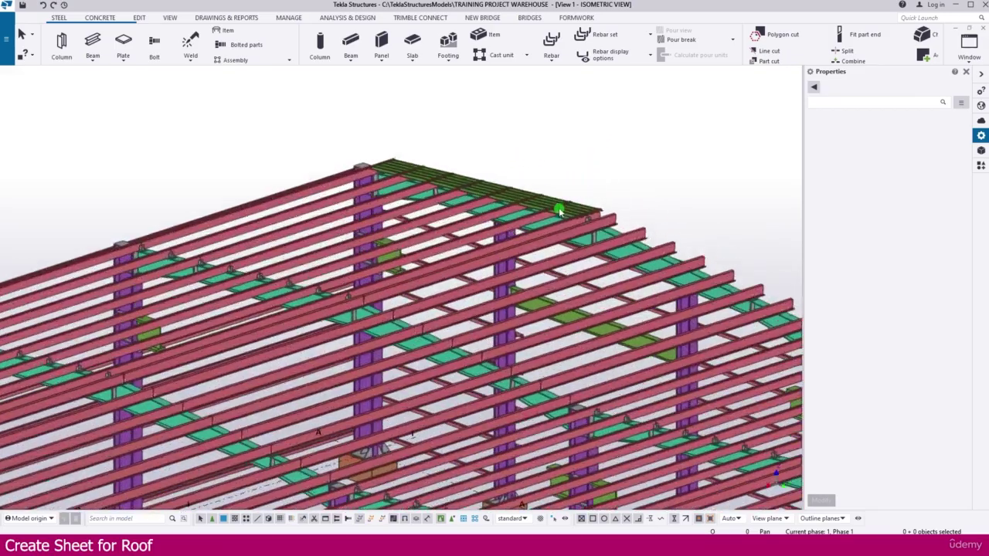
pyautogui.scroll(1, 564, 207)
pyautogui.click(599, 211)
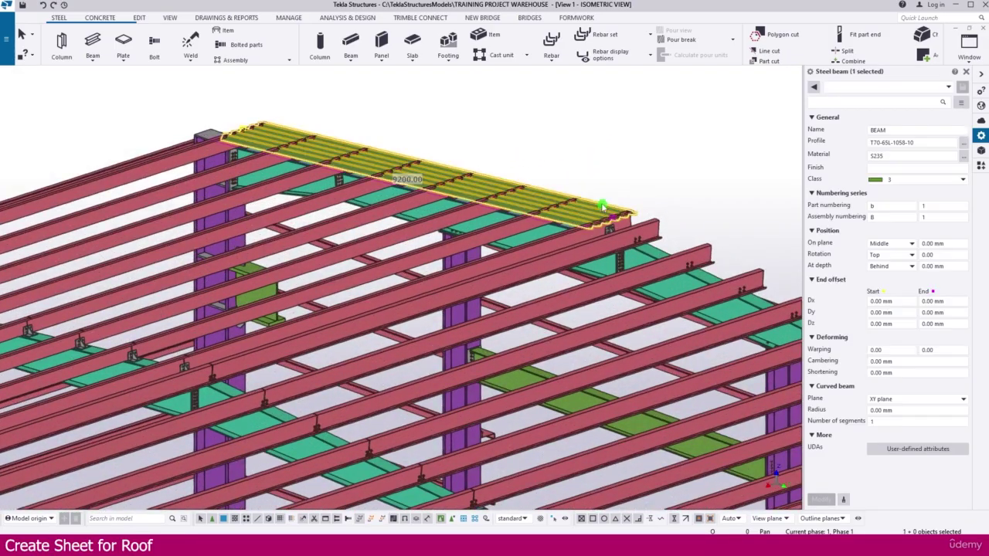
pyautogui.scroll(-1, 516, 184)
pyautogui.scroll(-2, 516, 183)
pyautogui.keyDown('ctrl'); pyautogui.moveTo(516, 183); pyautogui.dragTo(387, 364, button='middle'); pyautogui.keyUp('ctrl')
pyautogui.scroll(-3, 466, 245)
pyautogui.scroll(5, 371, 332)
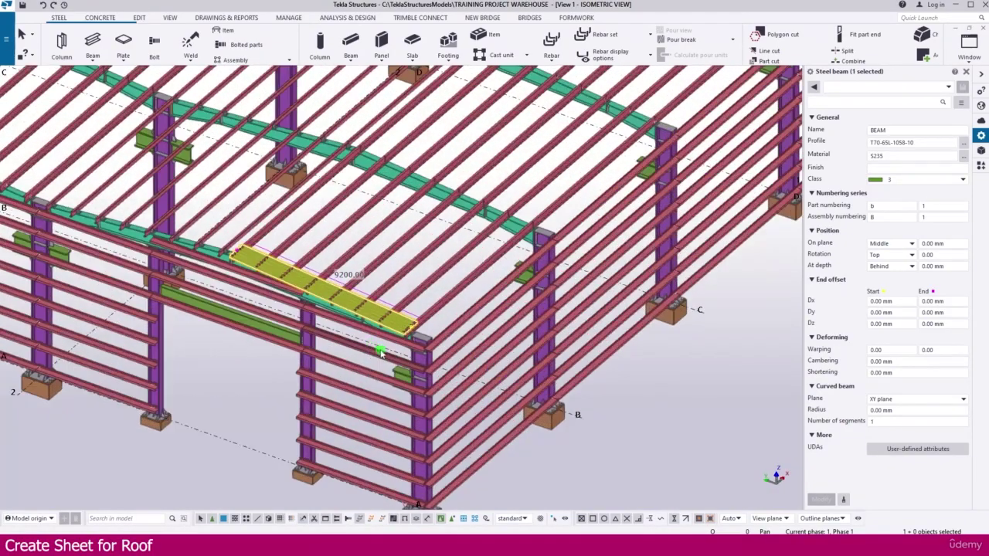
pyautogui.scroll(5, 372, 332)
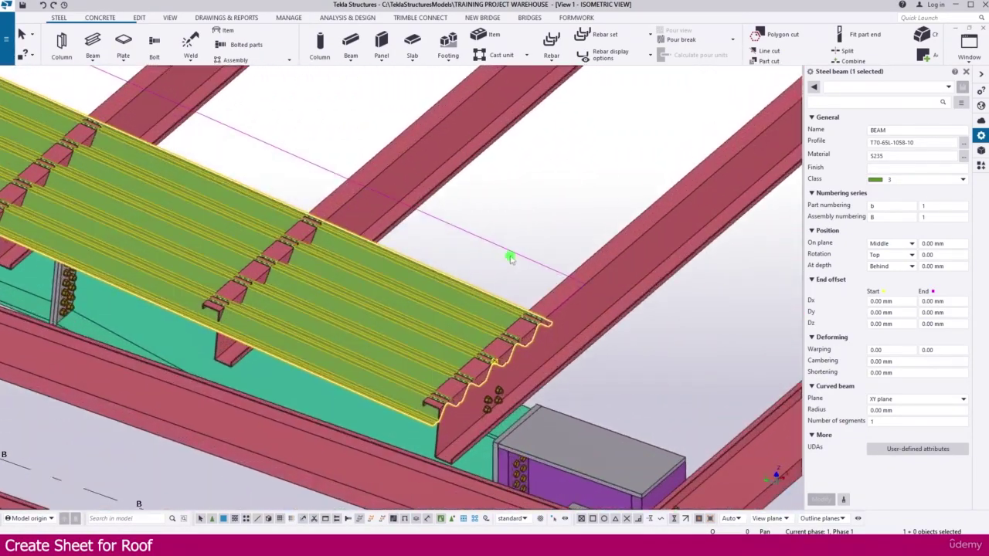
pyautogui.scroll(2, 512, 255)
pyautogui.press('Escape')
# - Rotate the roof sheet 180 degrees to flip it over
pyautogui.moveTo(451, 269); pyautogui.dragTo(430, 278, button='middle')
pyautogui.click(410, 258)
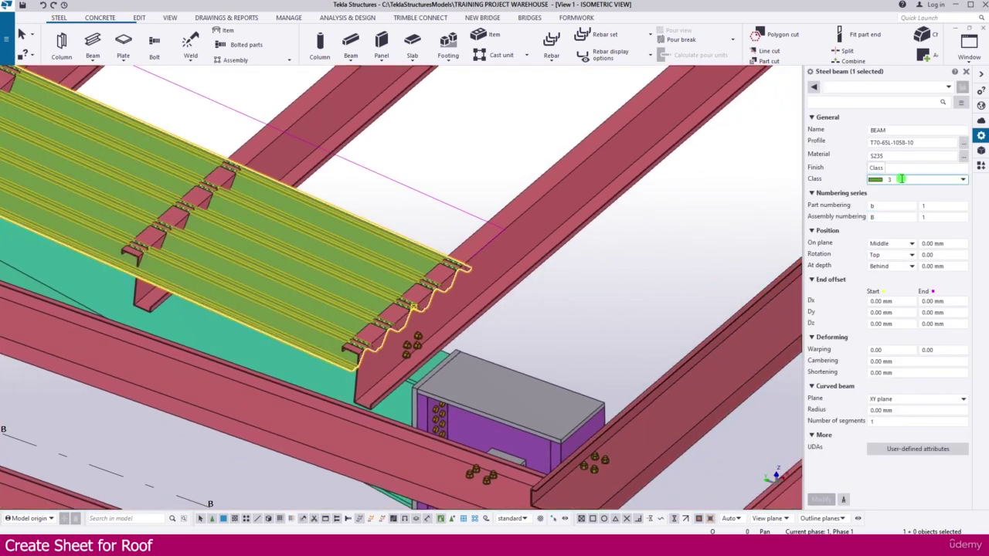
pyautogui.click(943, 255)
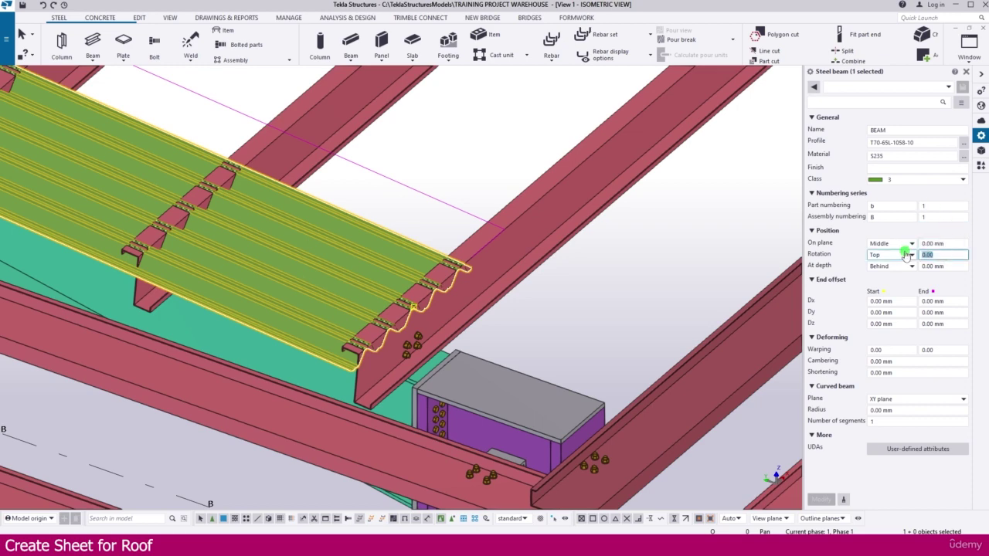
pyautogui.write('180')
pyautogui.press('Return')
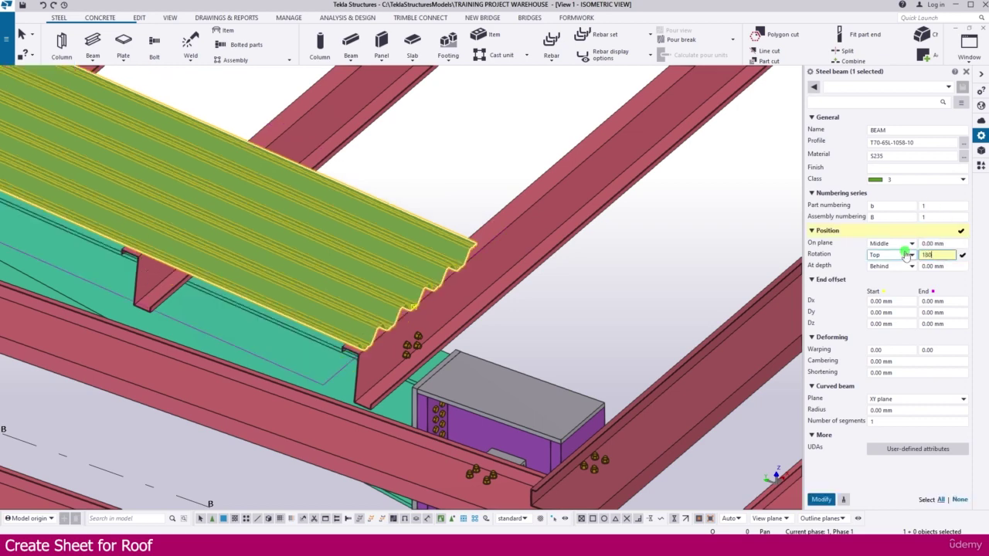
# - Change the sheet's On plane position to Right and apply it
pyautogui.scroll(2, 417, 285)
pyautogui.scroll(2, 418, 286)
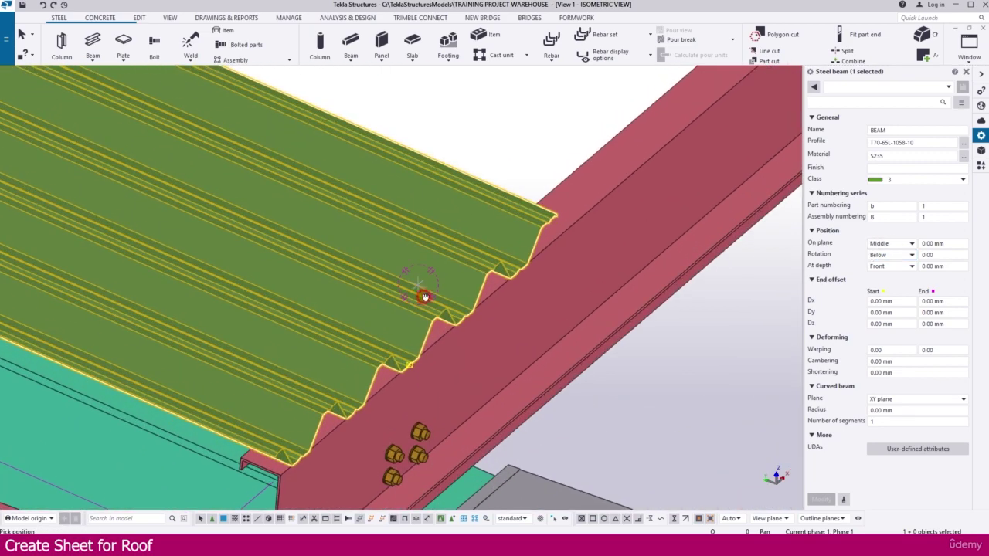
pyautogui.moveTo(424, 294)
pyautogui.keyDown('ctrl'); pyautogui.mouseDown(button='middle')
pyautogui.moveTo(324, 229)
pyautogui.moveTo(320, 211)
pyautogui.moveTo(358, 258)
pyautogui.moveTo(397, 283)
pyautogui.moveTo(418, 323)
pyautogui.mouseUp(button='middle'); pyautogui.keyUp('ctrl')
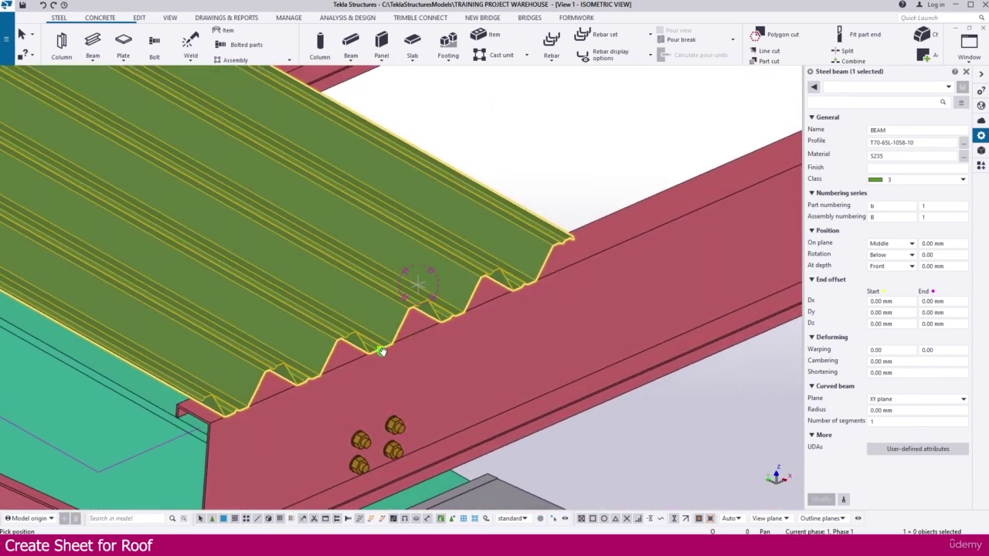
pyautogui.click(884, 271)
pyautogui.click(889, 243)
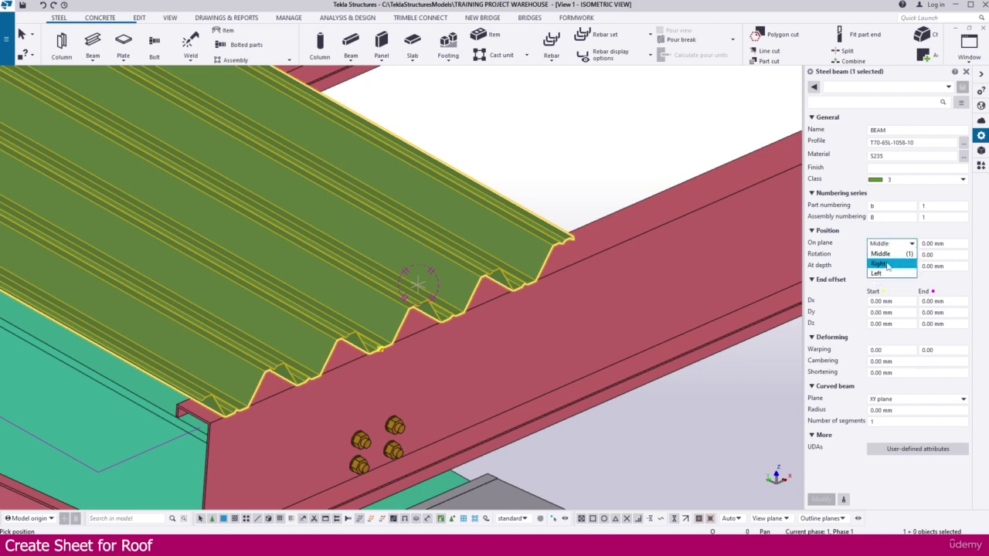
pyautogui.click(878, 261)
pyautogui.click(824, 500)
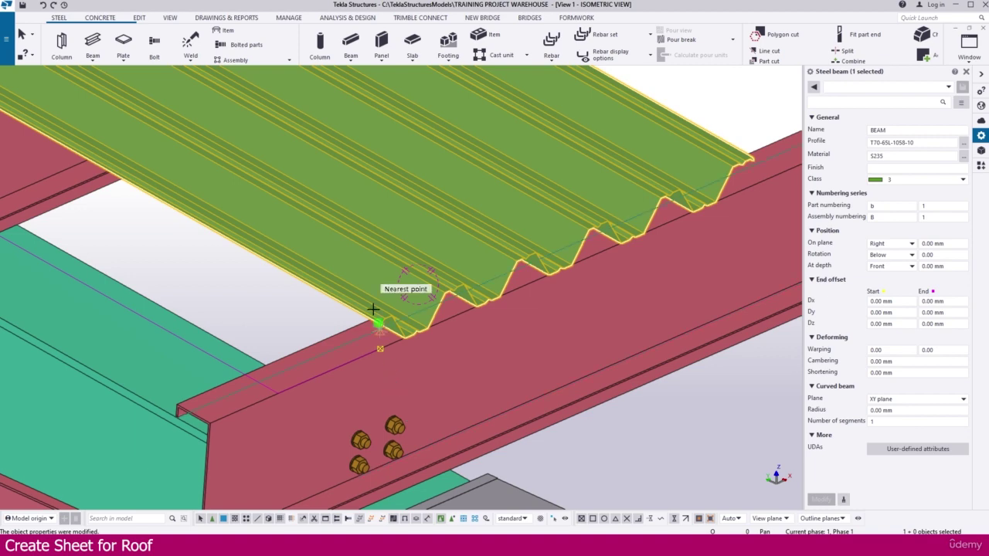
pyautogui.click(170, 18)
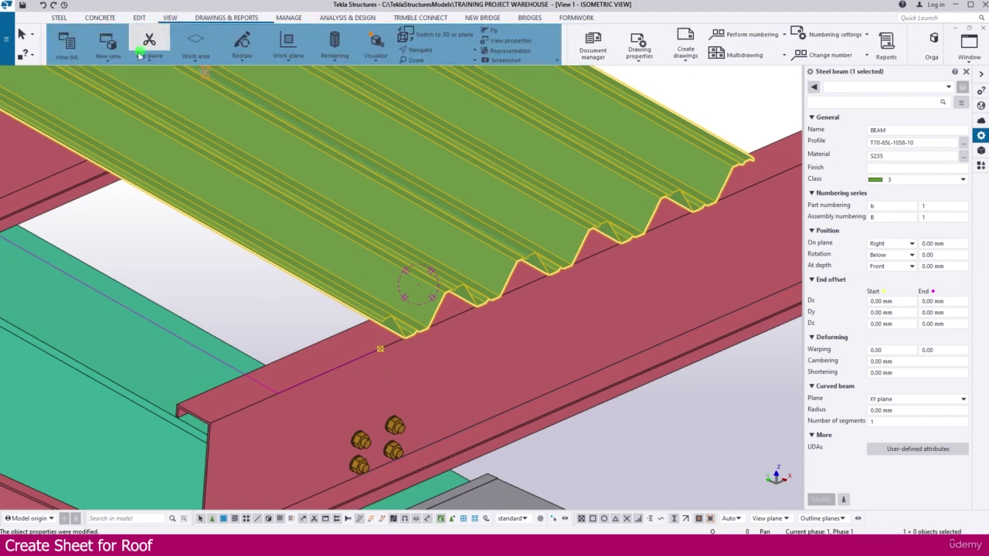
# - Open the Plan +10000 view from the named views list
pyautogui.click(66, 43)
pyautogui.scroll(-2, 356, 186)
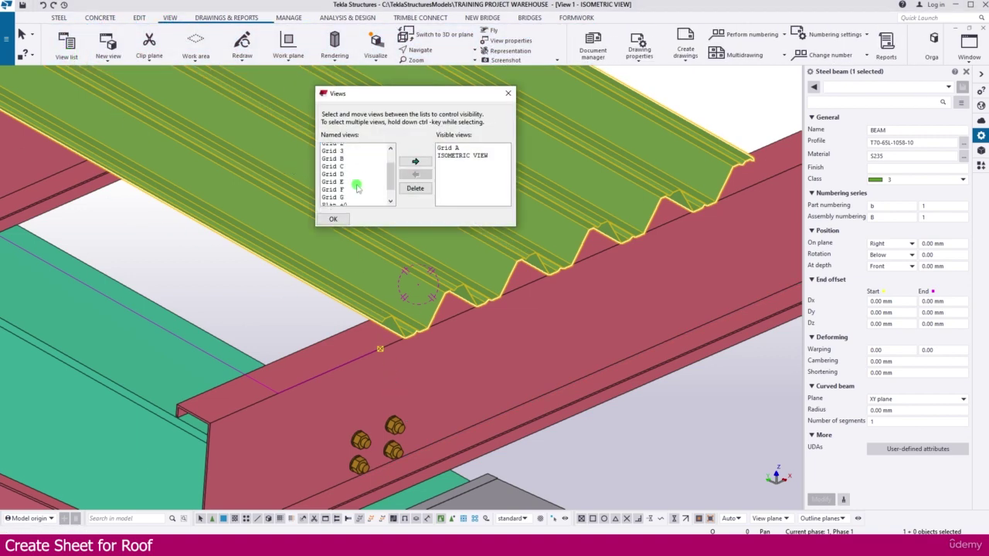
pyautogui.click(351, 186)
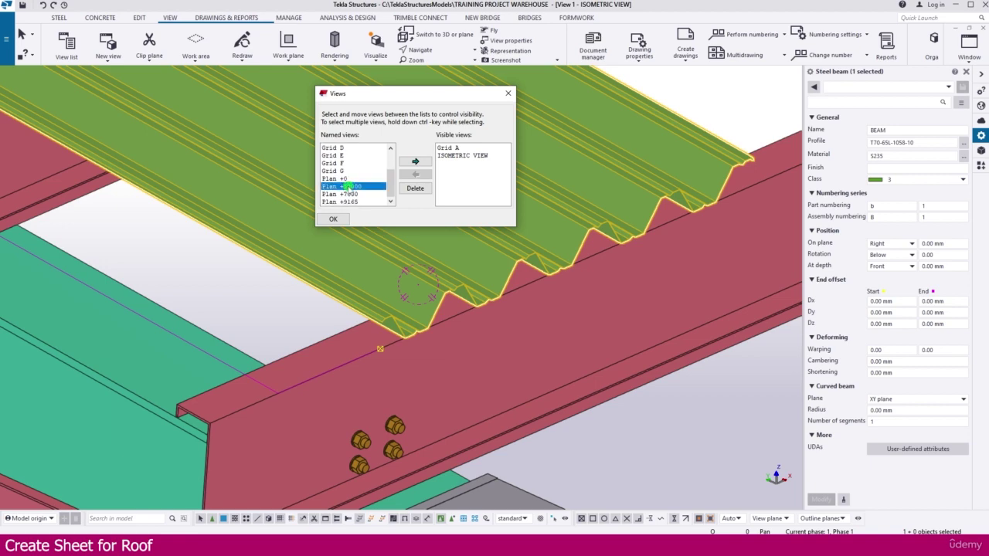
pyautogui.doubleClick(350, 186)
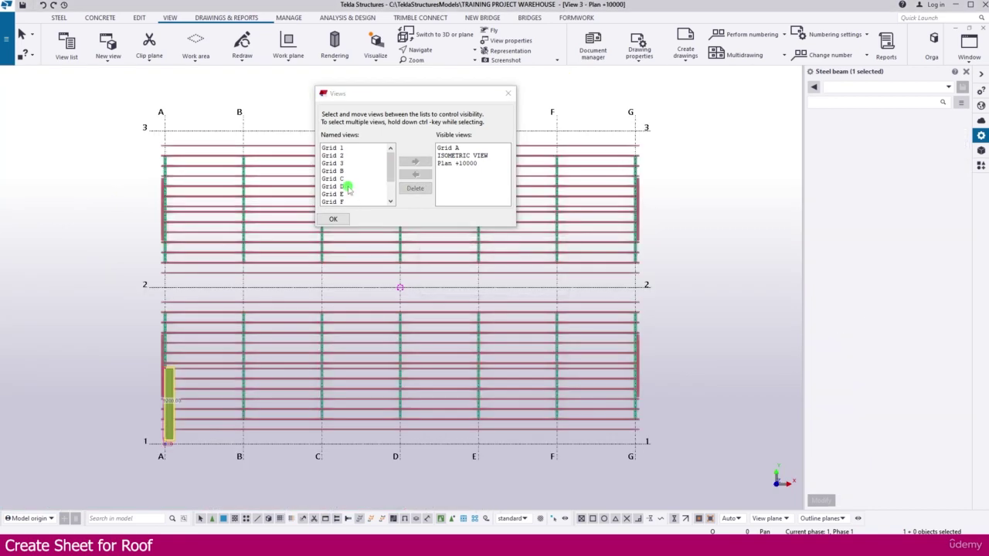
pyautogui.click(508, 92)
# - Start moving the roof sheet, using the beam corner as the base point
pyautogui.scroll(6, 250, 394)
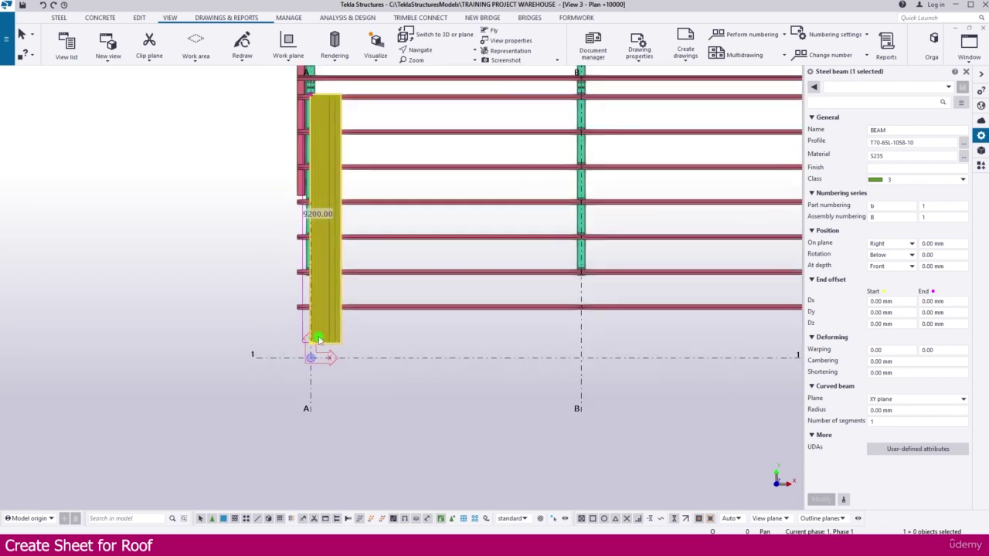
pyautogui.scroll(5, 319, 332)
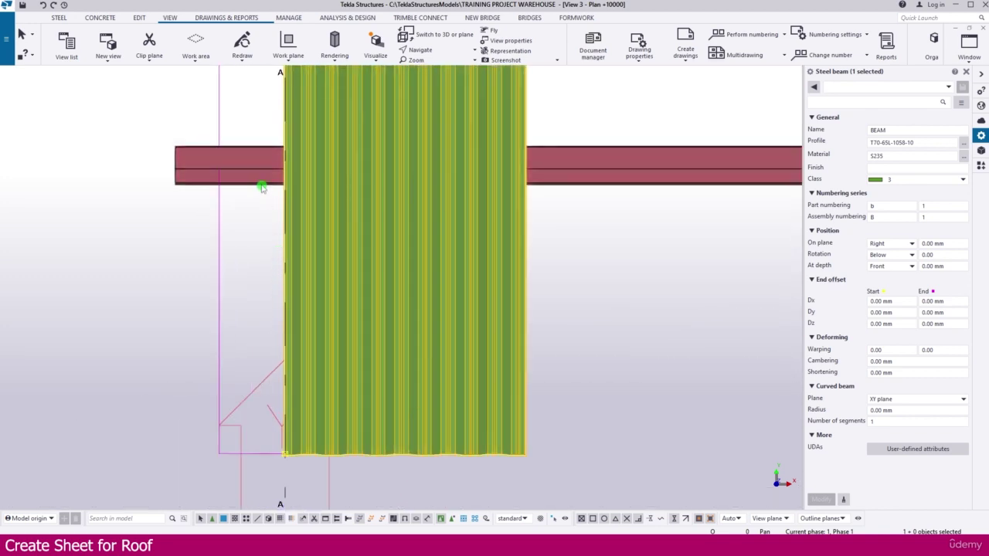
pyautogui.scroll(2, 258, 181)
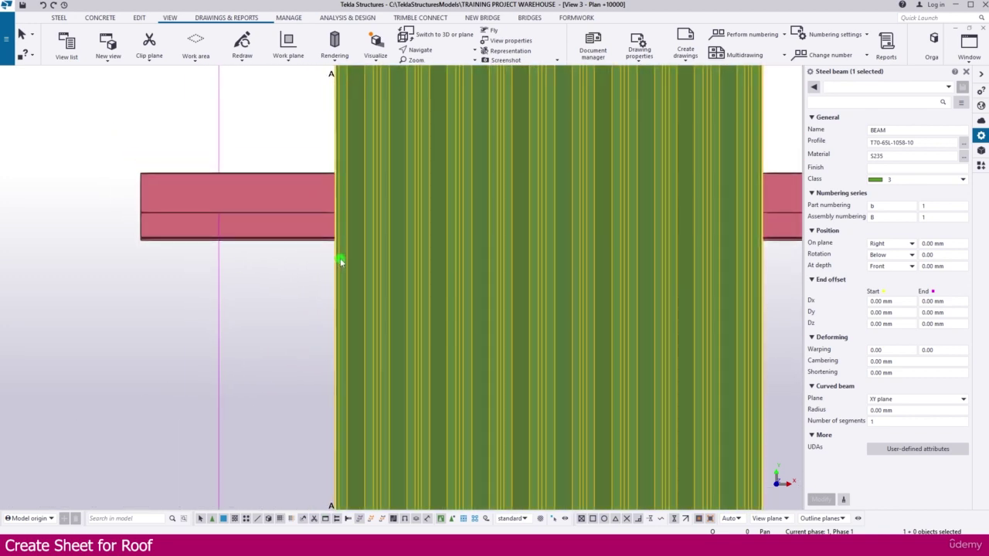
pyautogui.rightClick(340, 258)
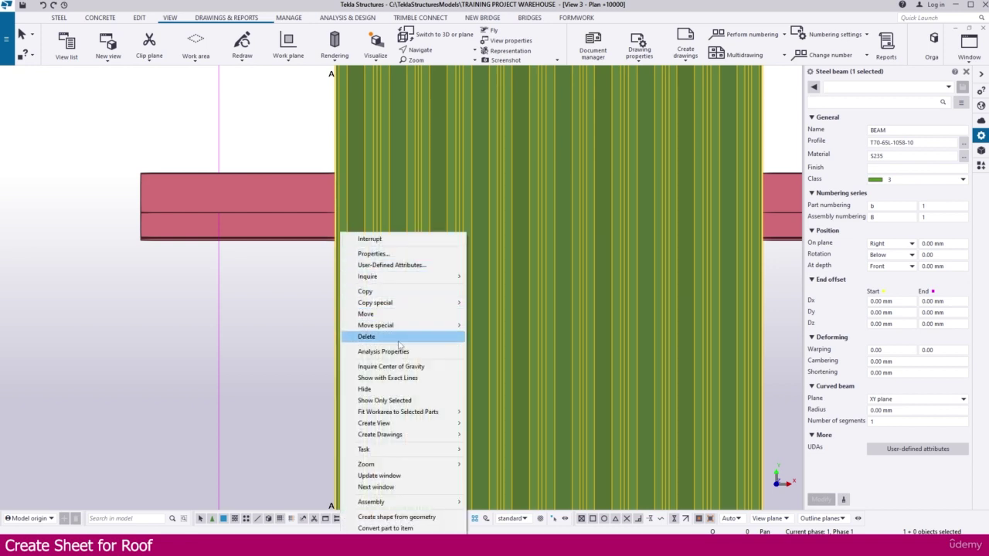
pyautogui.click(365, 313)
pyautogui.scroll(6, 324, 232)
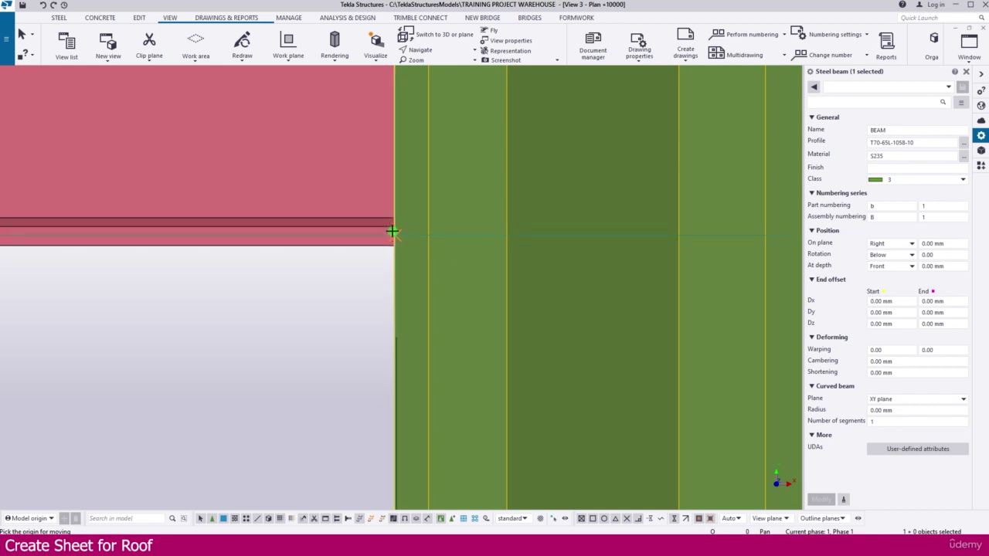
pyautogui.click(392, 234)
# - Snap the move perpendicular to the beam's left end at grid A, without expanding view depth
pyautogui.press('Left')
pyautogui.press('Left')
pyautogui.press('Left')
pyautogui.press('Left')
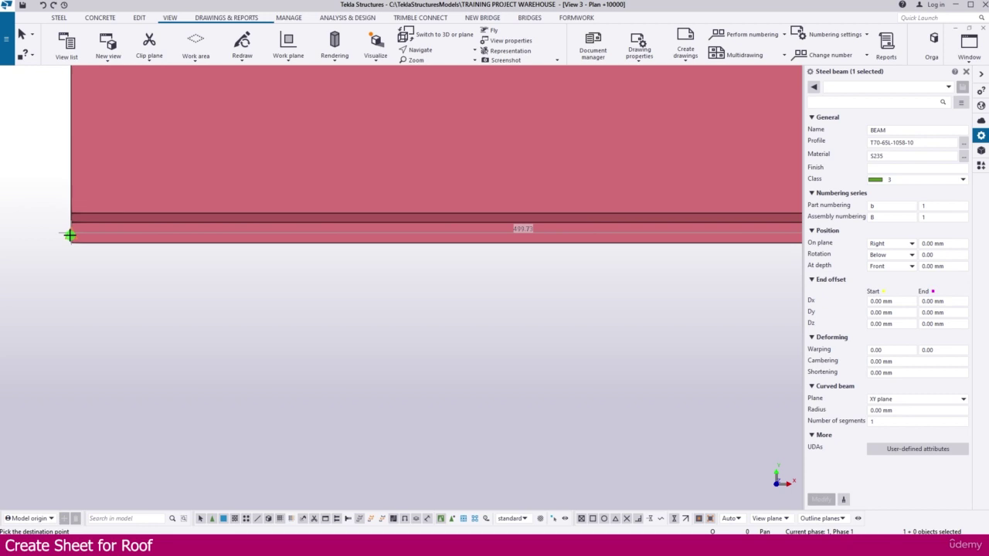
pyautogui.rightClick(70, 235)
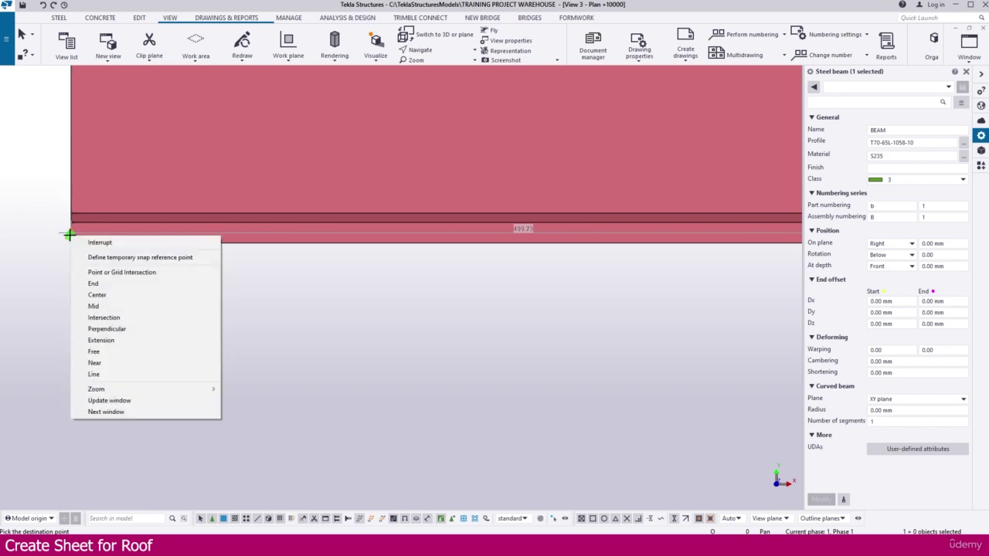
pyautogui.click(108, 338)
pyautogui.scroll(2, 64, 236)
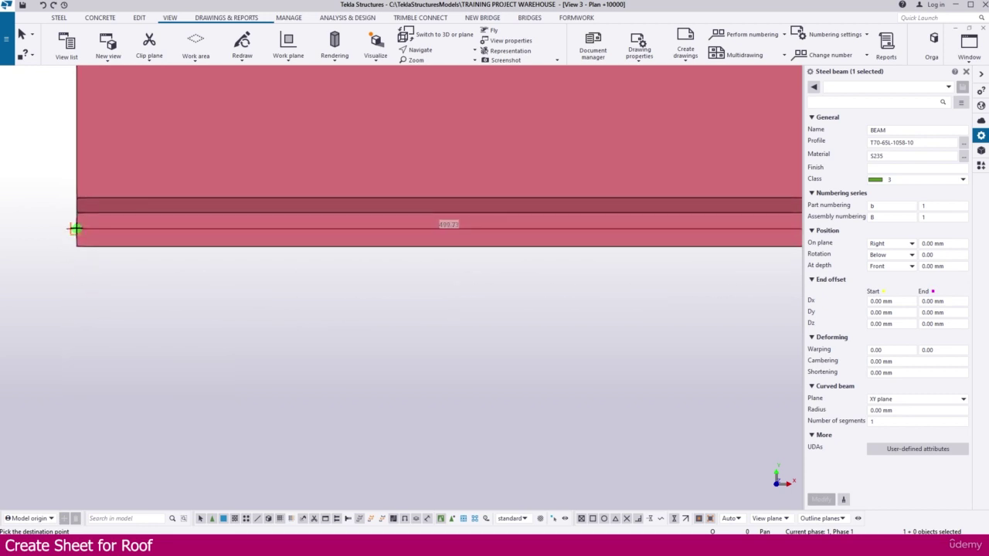
pyautogui.click(75, 228)
pyautogui.click(523, 297)
pyautogui.scroll(-4, 459, 337)
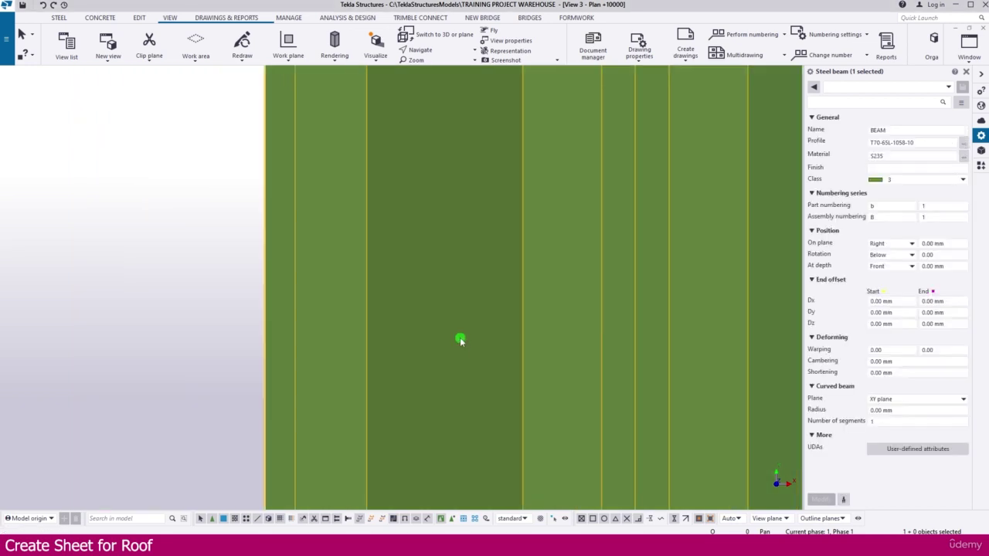
pyautogui.scroll(-5, 266, 249)
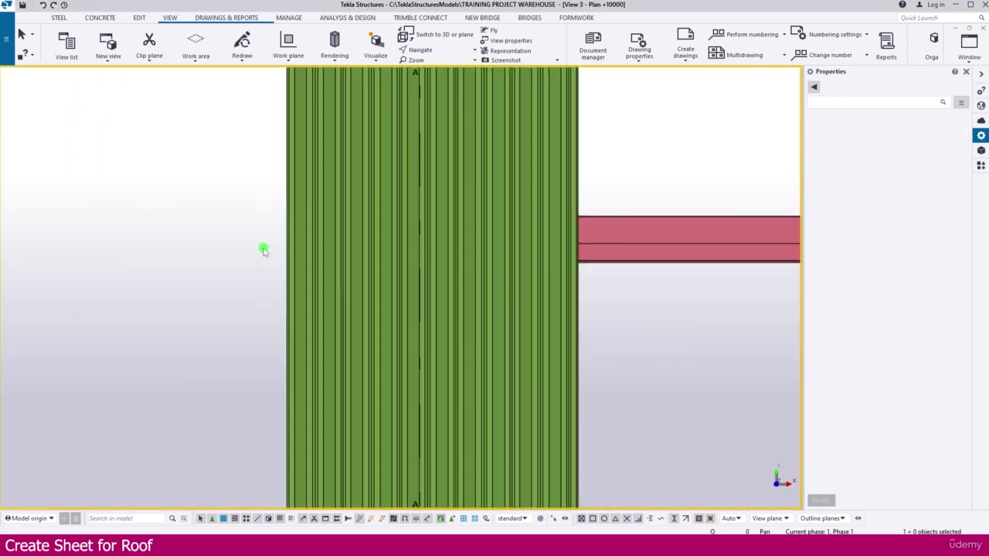
pyautogui.scroll(-3, 263, 248)
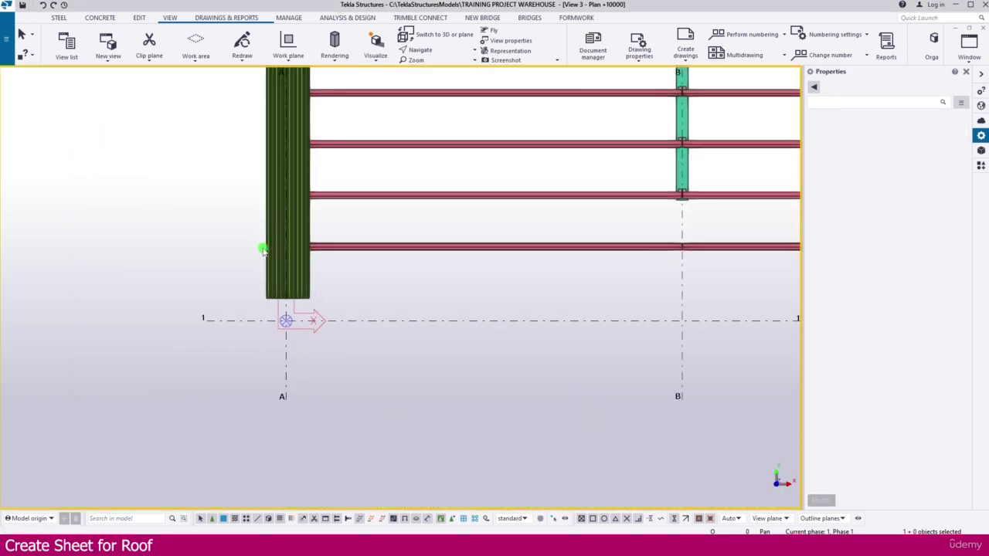
# - Check the moved sheet in the isometric view, then switch to the Grid A elevation
pyautogui.hotkey('ctrl', 'Tab')
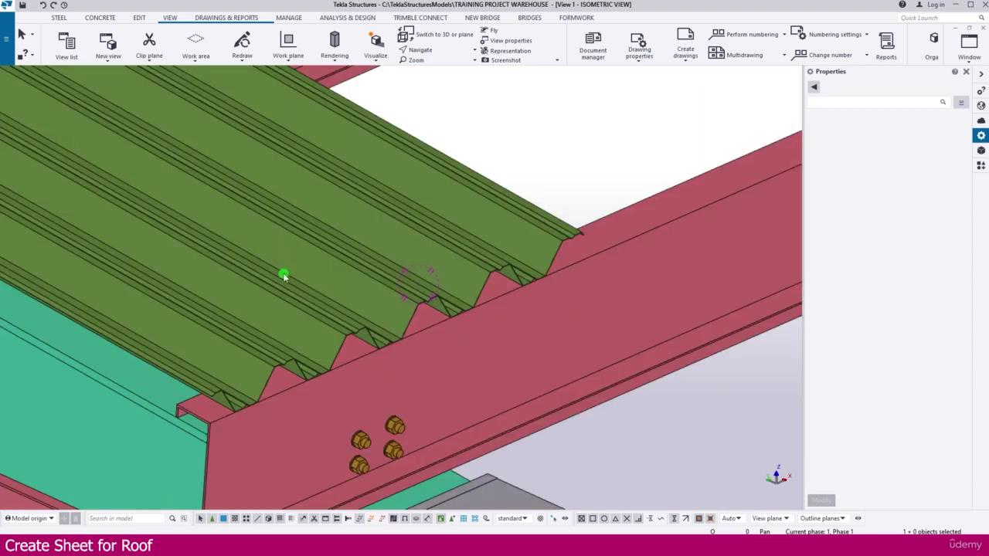
pyautogui.scroll(-8, 283, 276)
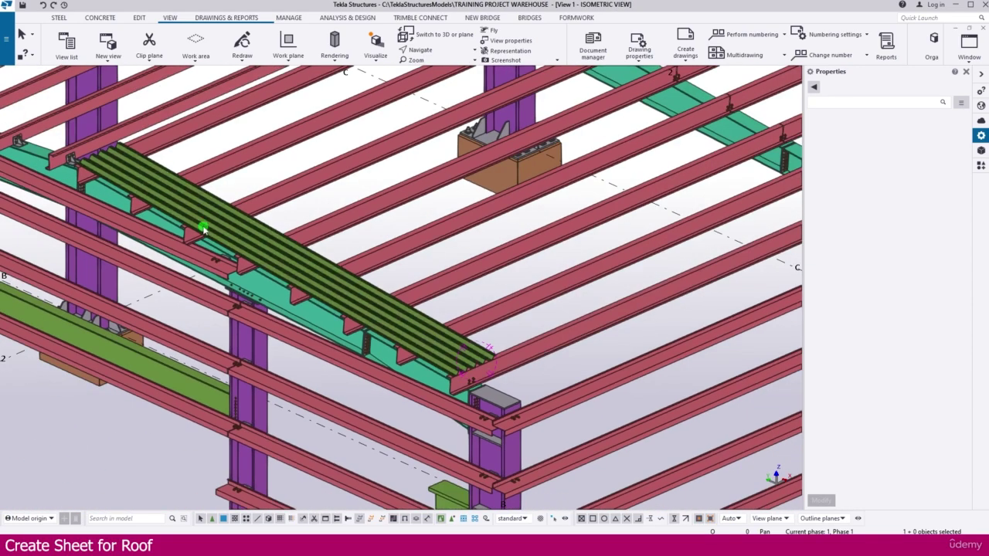
pyautogui.scroll(6, 203, 229)
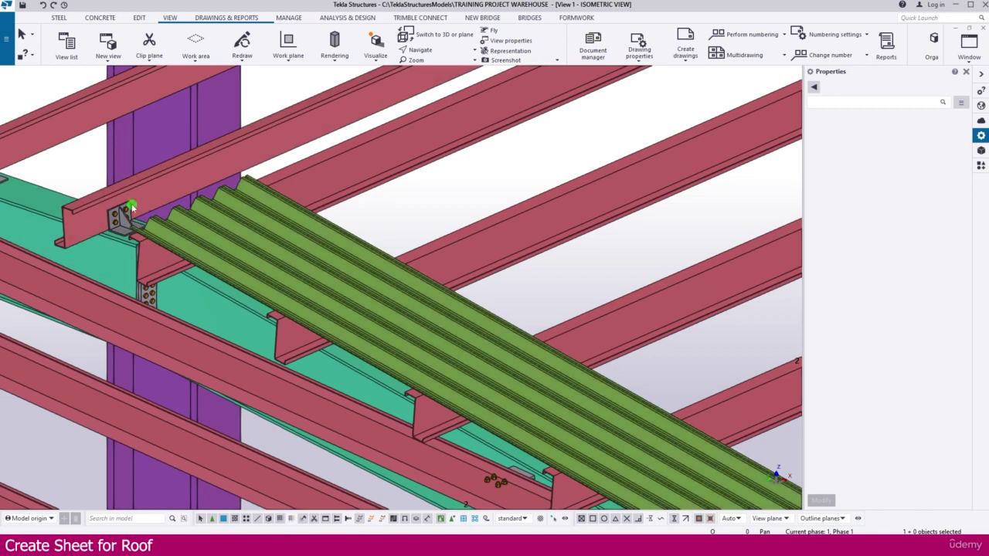
pyautogui.scroll(-2, 124, 205)
pyautogui.scroll(-2, 125, 205)
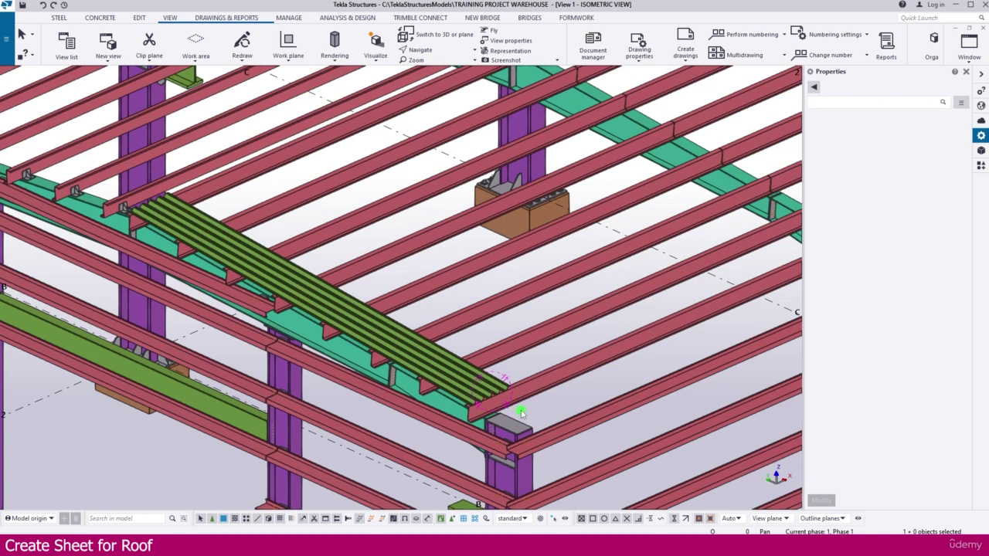
pyautogui.hotkey('ctrl', 'Tab')
pyautogui.scroll(-3, 304, 286)
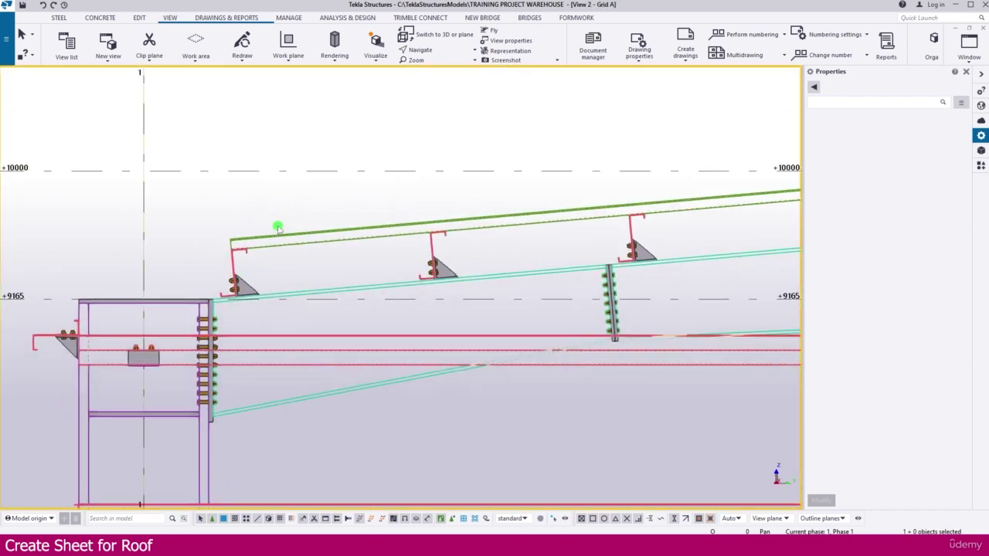
# - Change the roof sheet's class to 4
pyautogui.click(285, 239)
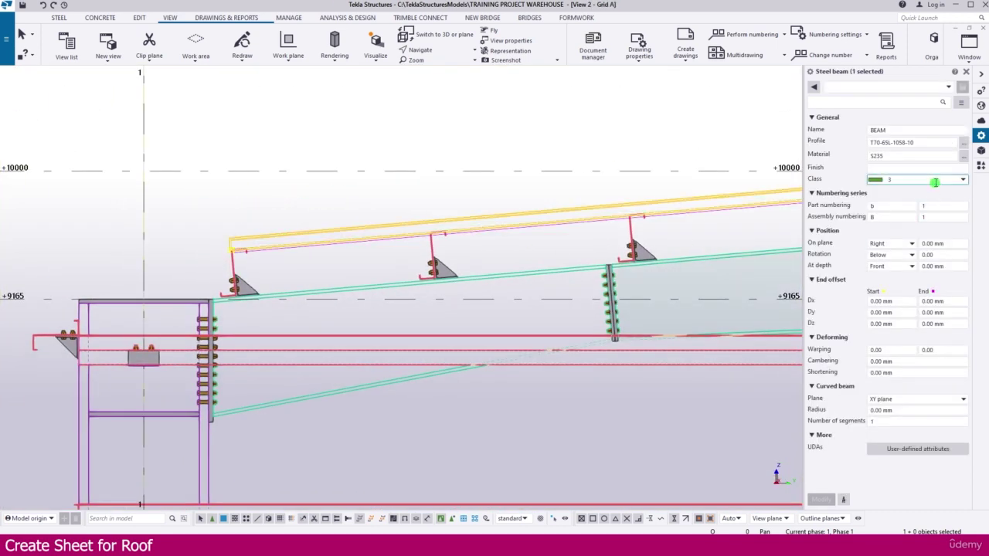
pyautogui.click(935, 183)
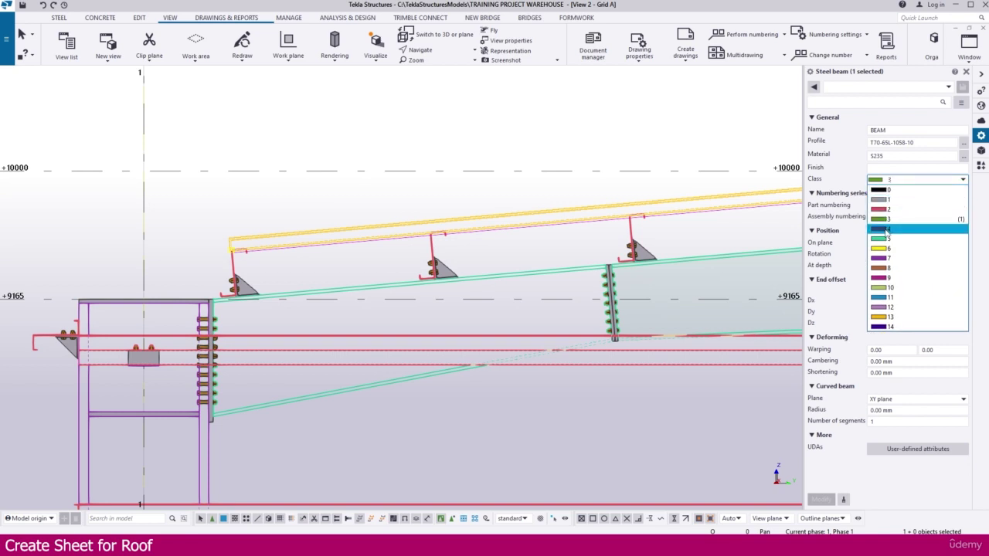
pyautogui.click(885, 230)
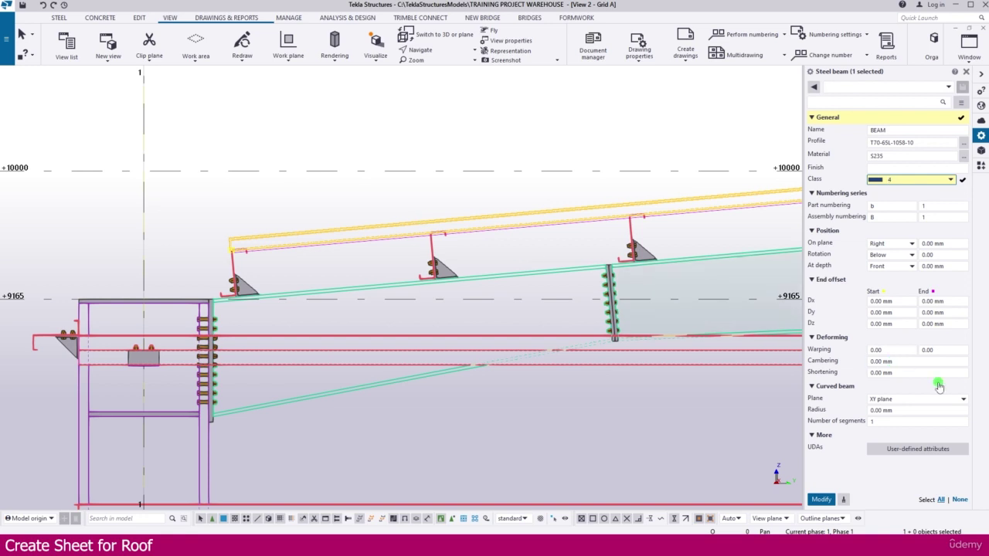
pyautogui.press('Return')
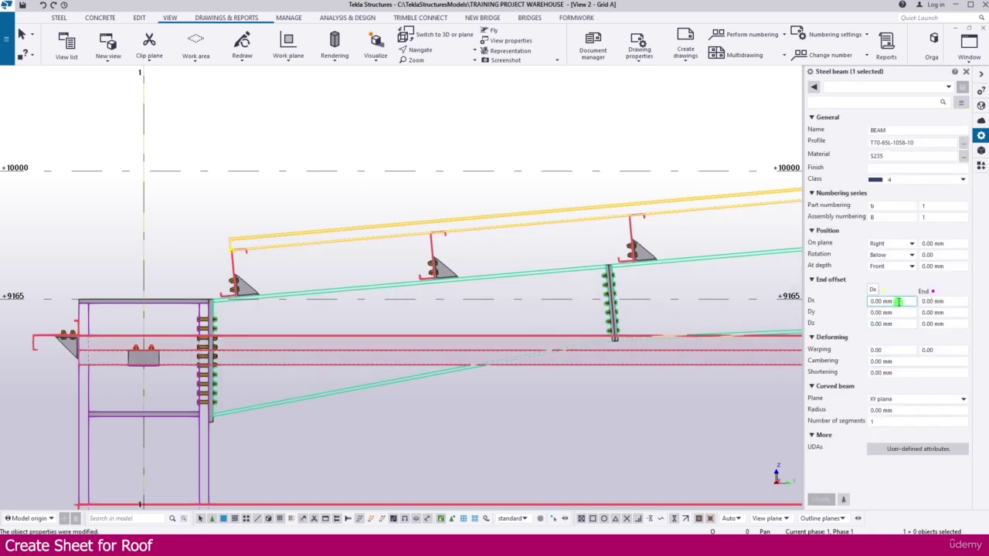
# - Set the sheet's end offsets Dx to -750 at the start and 250 at the end
pyautogui.click(872, 301)
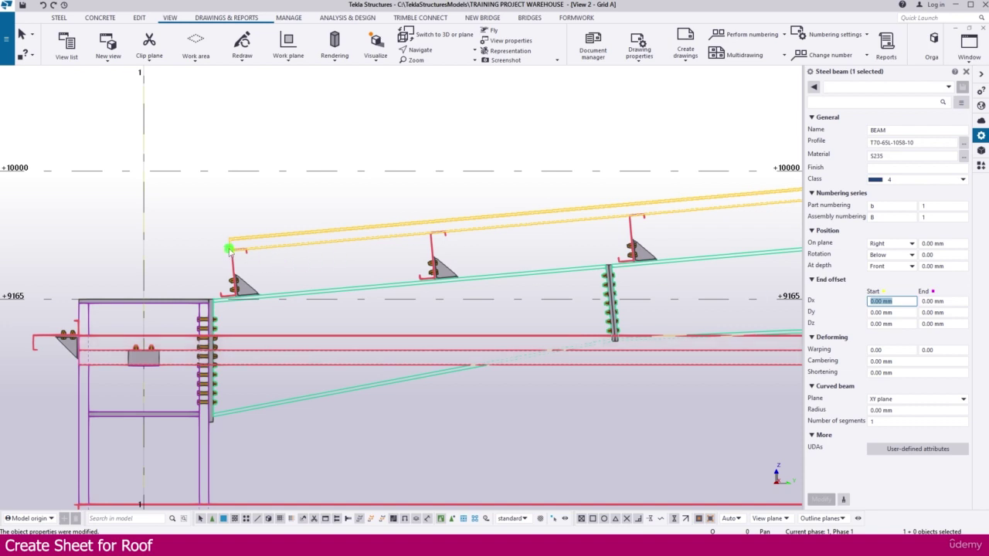
pyautogui.write('-750')
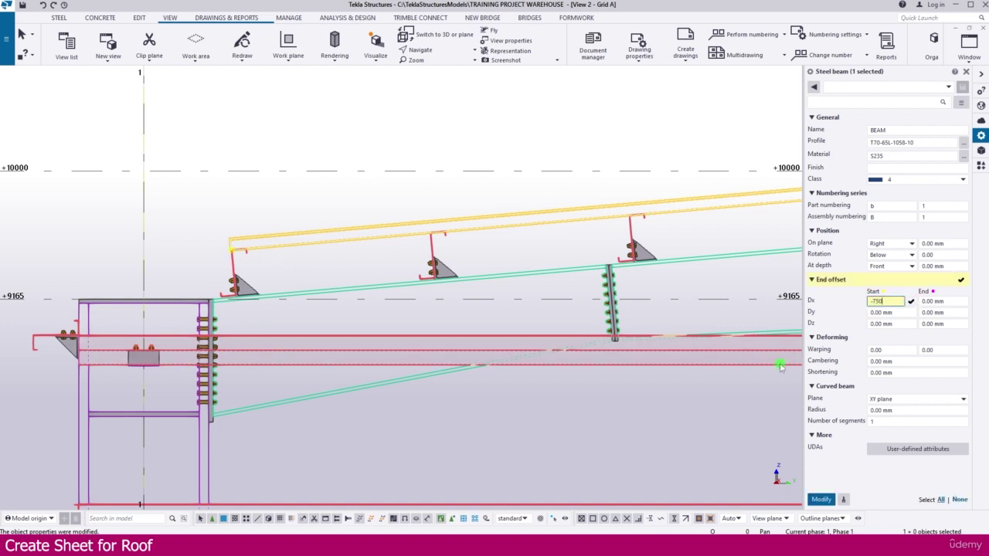
pyautogui.click(963, 306)
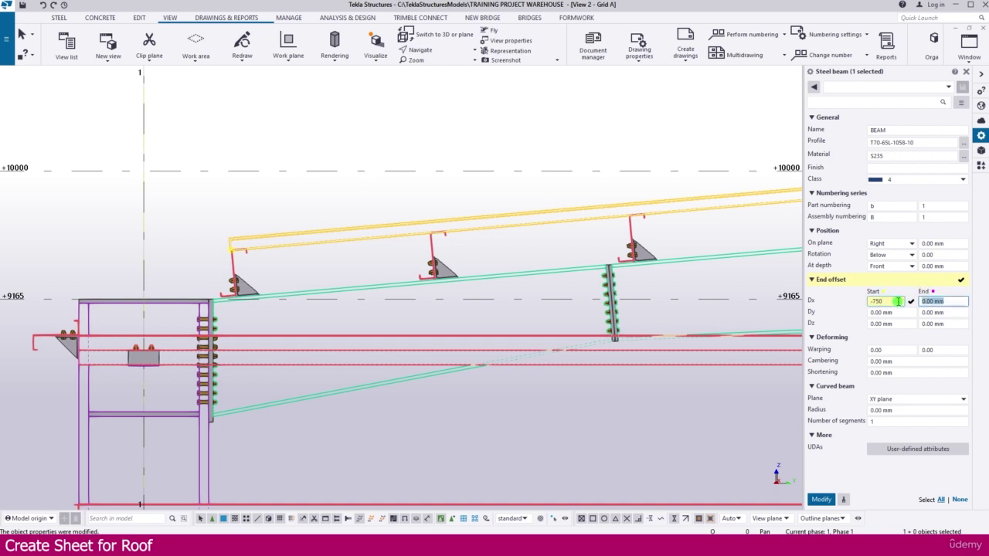
pyautogui.write('250')
pyautogui.click(821, 499)
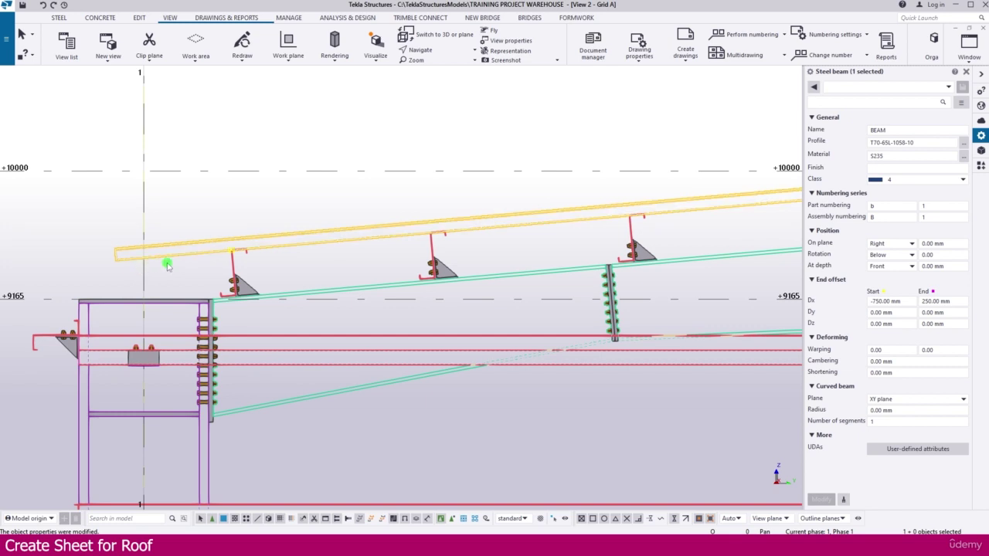
# - Deselect the sheet, review it in 3D, then select the sloped left sheet in the Grid A view
pyautogui.scroll(-5, 160, 265)
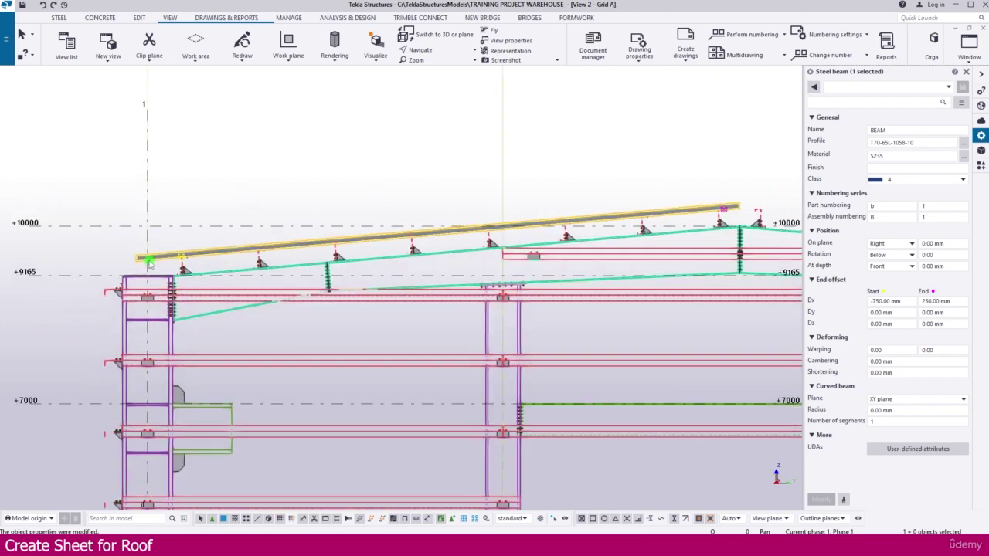
pyautogui.scroll(5, 471, 267)
pyautogui.scroll(2, 456, 276)
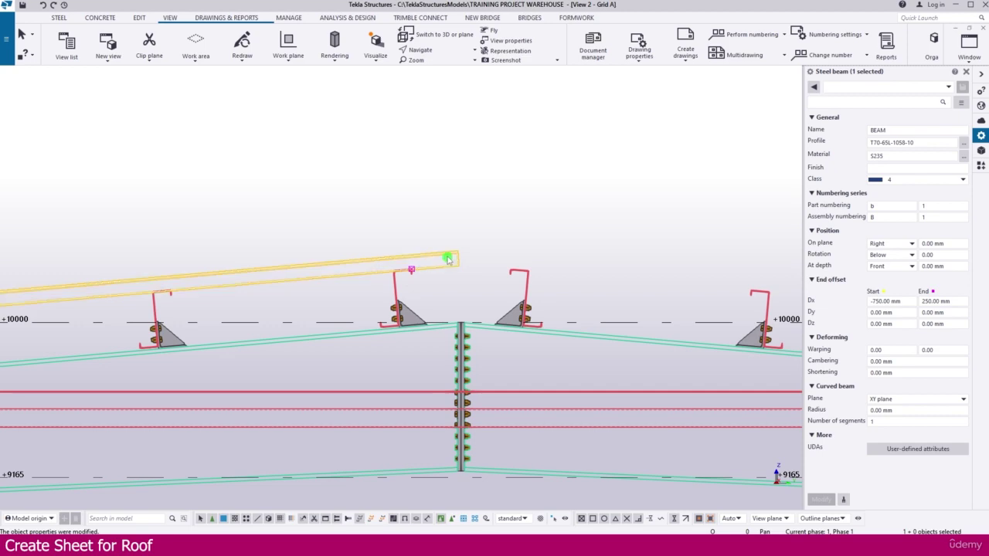
pyautogui.scroll(-4, 449, 258)
pyautogui.click(456, 222)
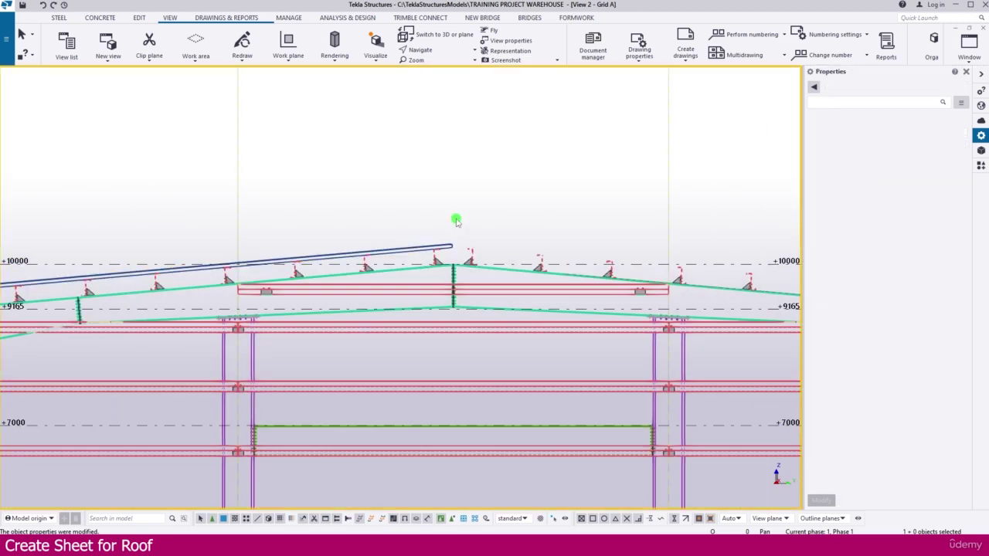
pyautogui.hotkey('ctrl', 'Tab')
pyautogui.hotkey('ctrl', 'Tab')
pyautogui.scroll(-2, 453, 222)
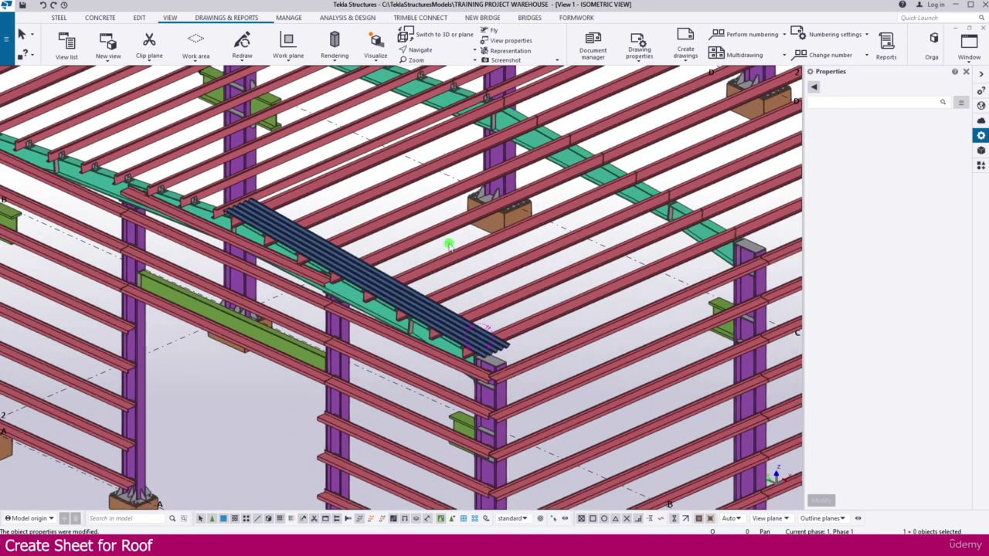
pyautogui.scroll(1, 448, 240)
pyautogui.moveTo(508, 353); pyautogui.dragTo(262, 274, button='middle')
pyautogui.scroll(4, 263, 274)
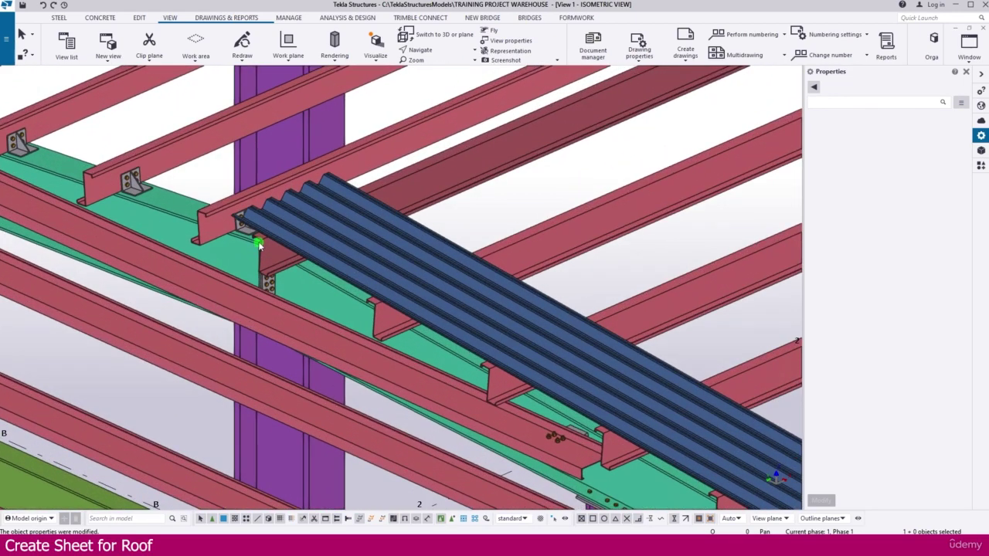
pyautogui.hotkey('ctrl', 'Tab')
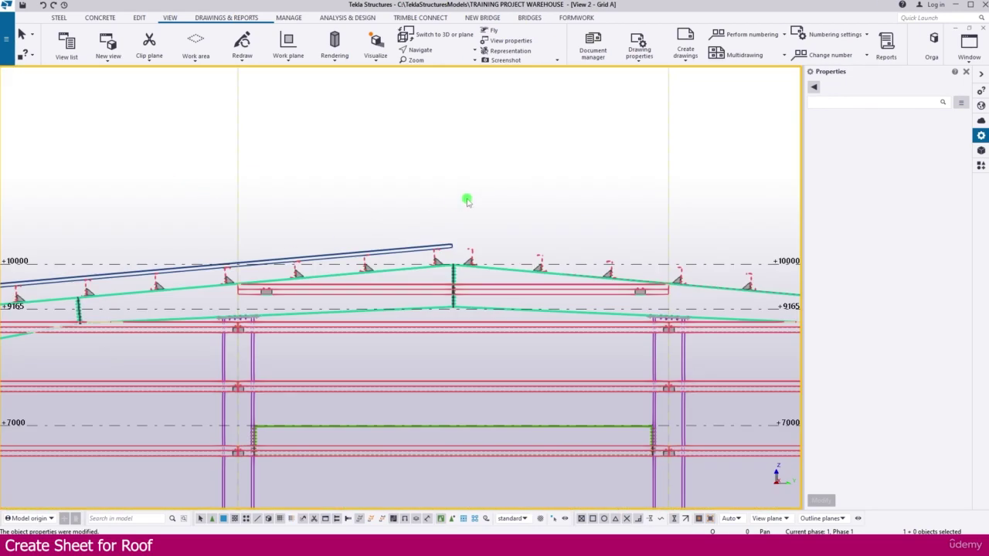
pyautogui.scroll(1, 459, 228)
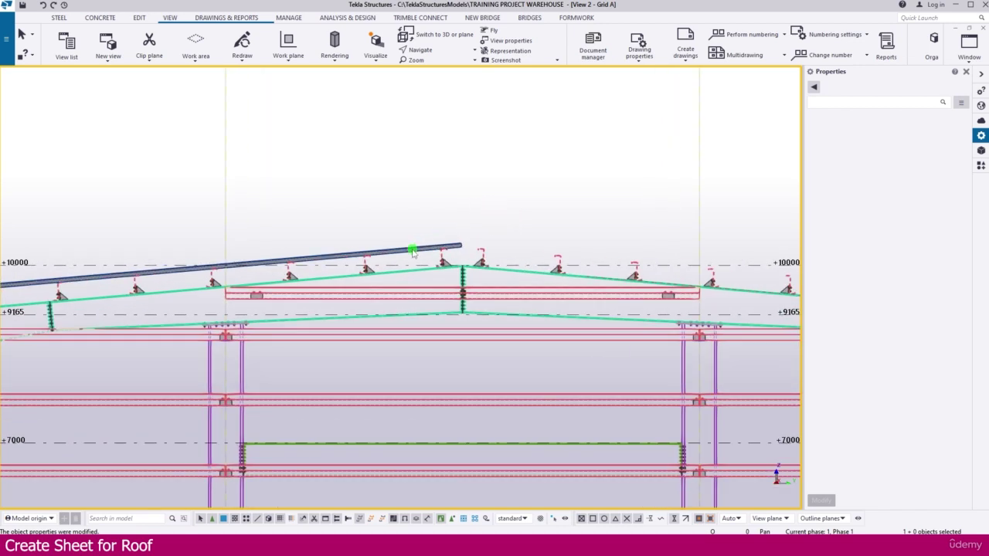
pyautogui.click(413, 251)
pyautogui.scroll(4, 394, 224)
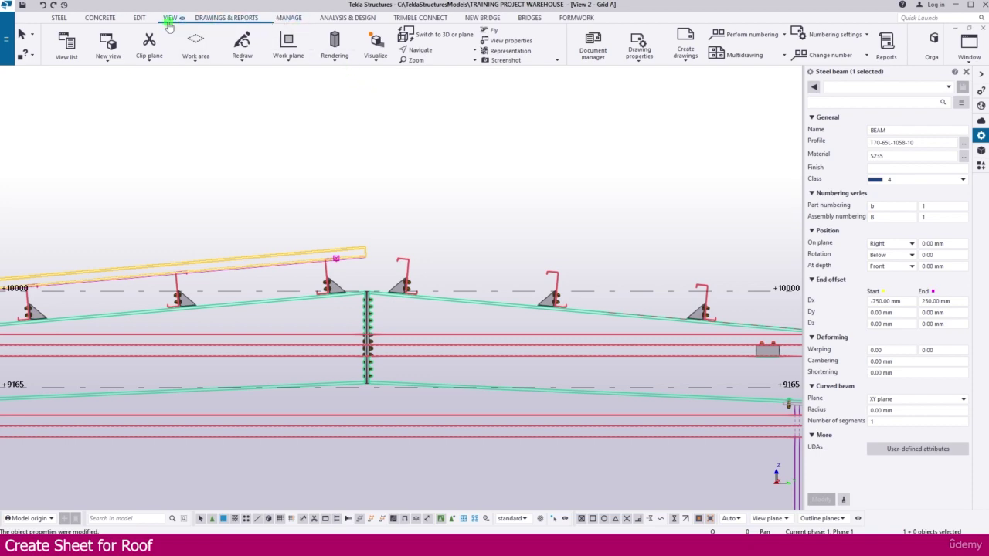
# - Set the work plane parallel to the view plane
pyautogui.click(288, 54)
pyautogui.click(320, 230)
pyautogui.scroll(-5, 549, 159)
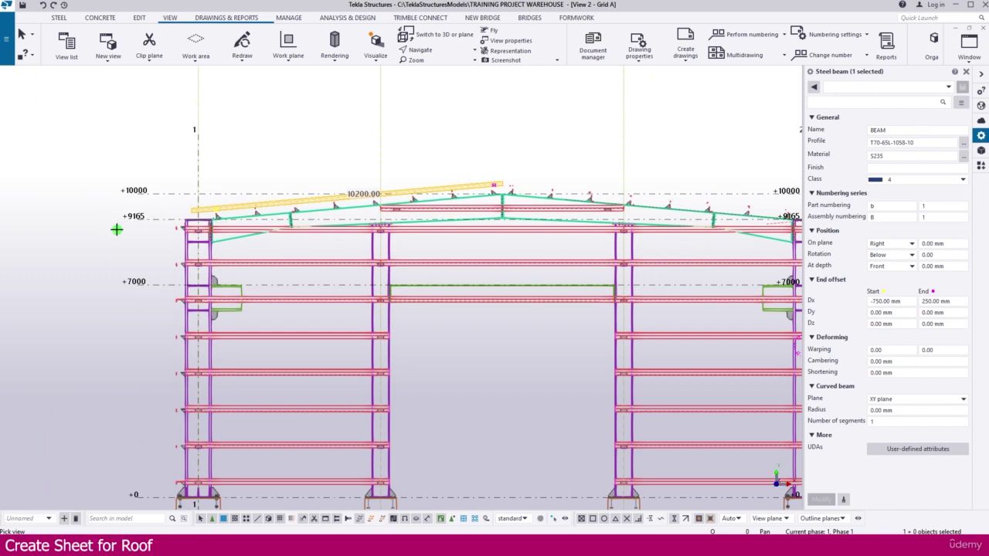
pyautogui.scroll(-3, 200, 208)
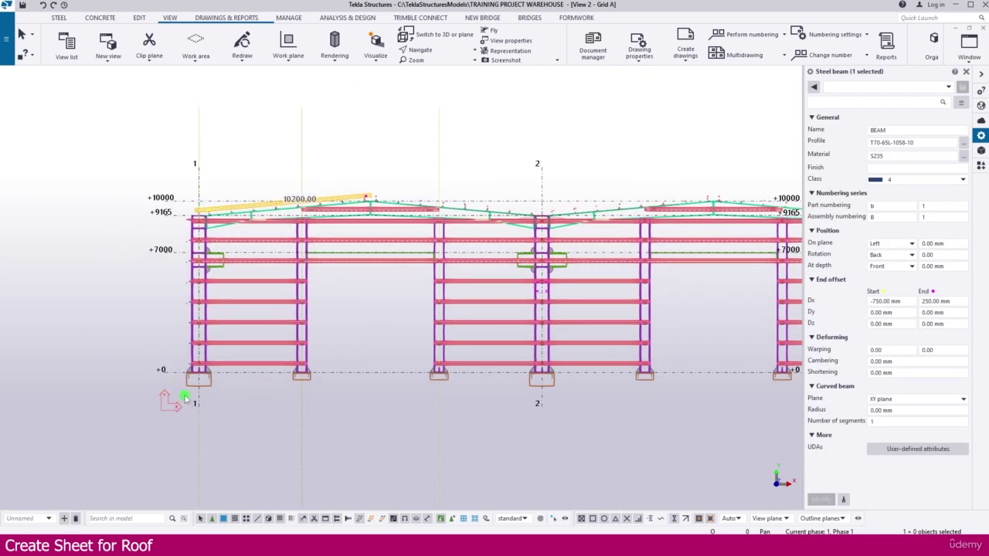
pyautogui.scroll(6, 394, 205)
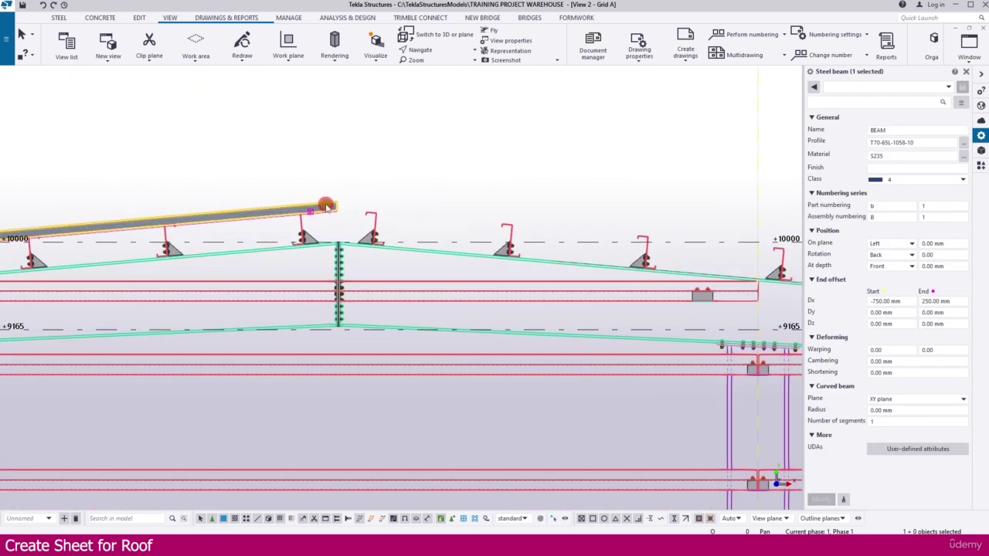
# - Mirror-copy the roof sheet across a vertical line through the ridge column
pyautogui.rightClick(326, 205)
pyautogui.moveTo(367, 275)
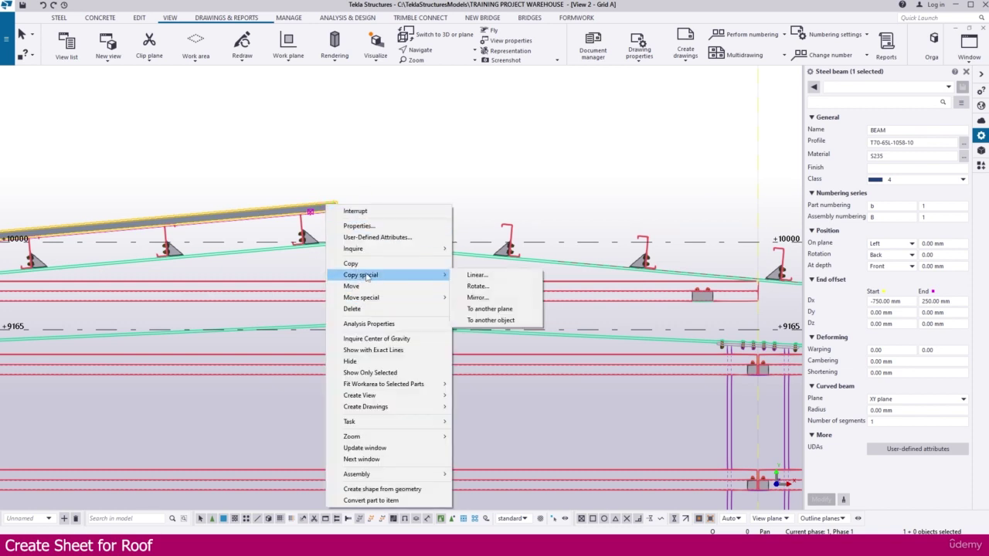
pyautogui.click(478, 298)
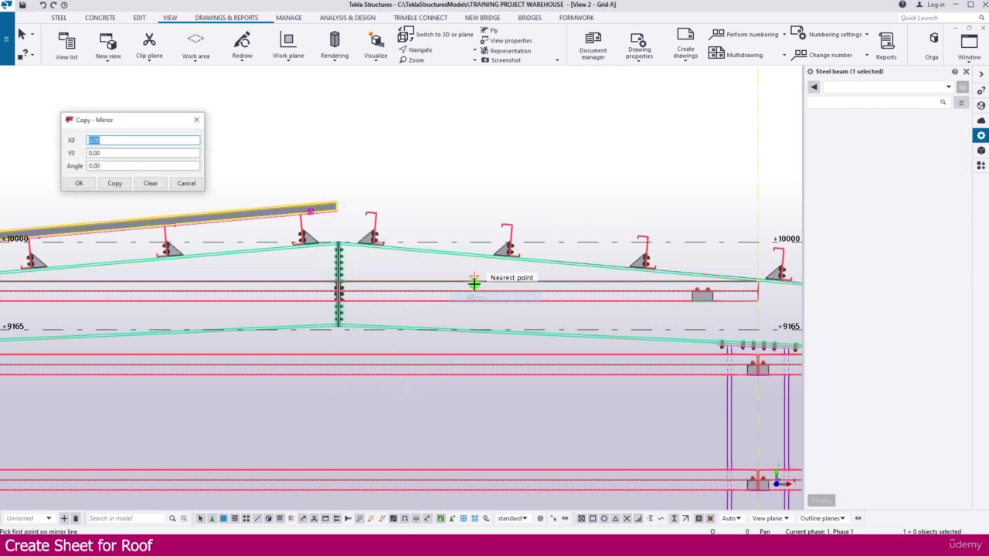
pyautogui.scroll(4, 340, 317)
pyautogui.scroll(3, 351, 289)
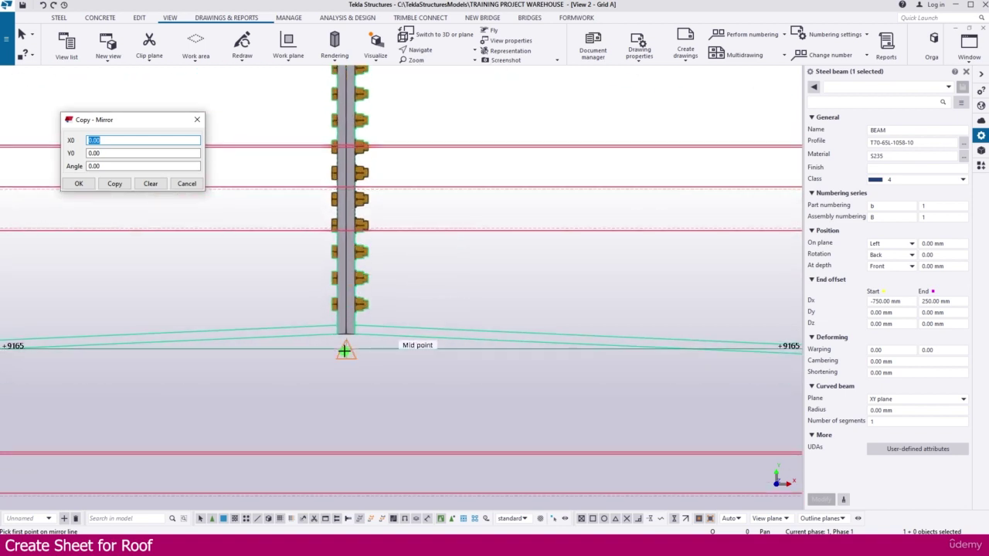
pyautogui.click(345, 351)
pyautogui.click(344, 452)
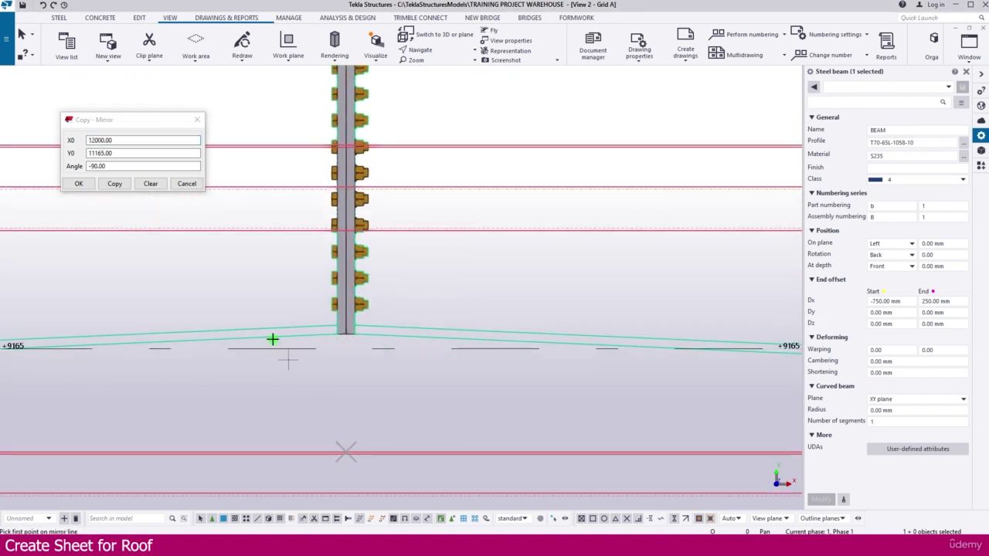
pyautogui.click(109, 184)
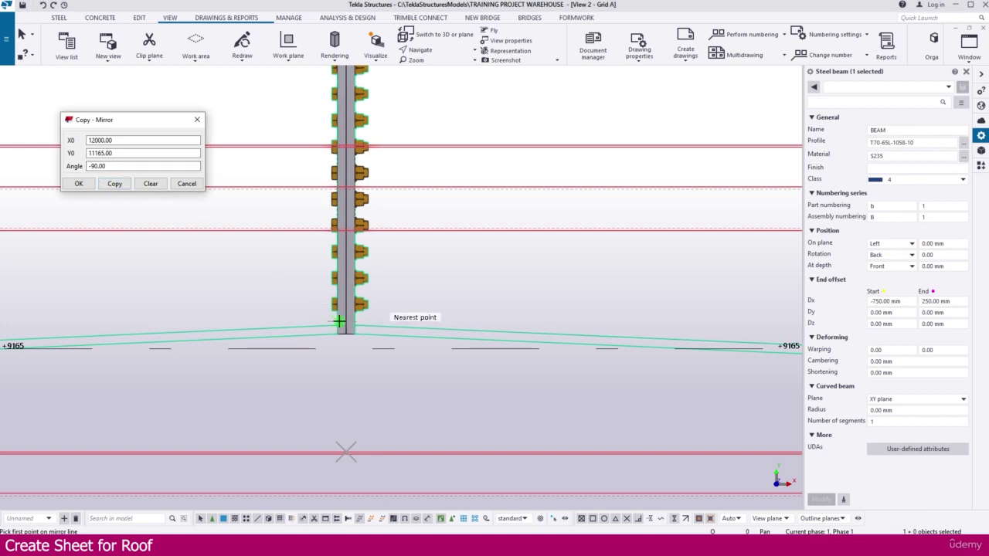
pyautogui.scroll(-5, 340, 311)
pyautogui.scroll(-2, 332, 297)
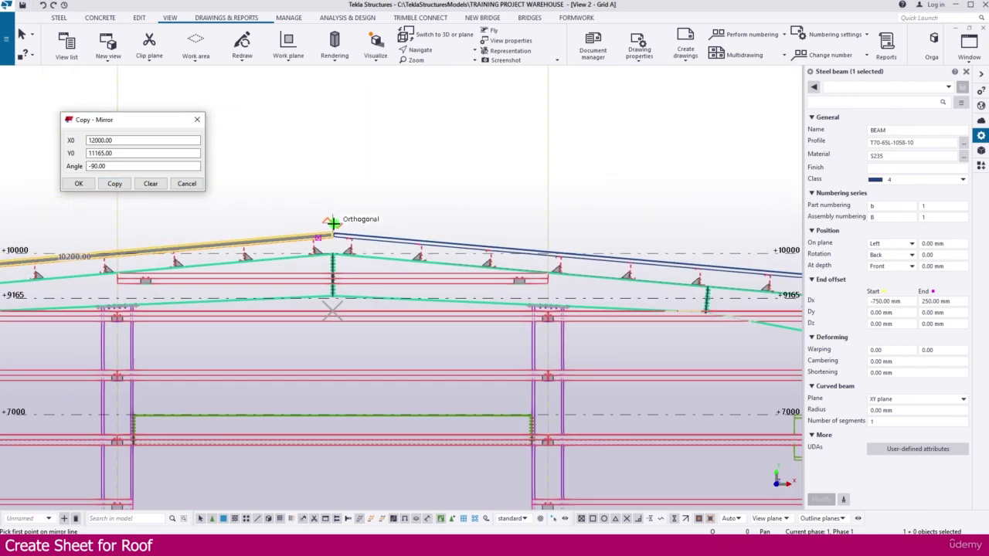
# - Add the mirrored sheet to the selection and bring grid line 2 into view
pyautogui.moveTo(601, 269); pyautogui.dragTo(472, 276, button='middle')
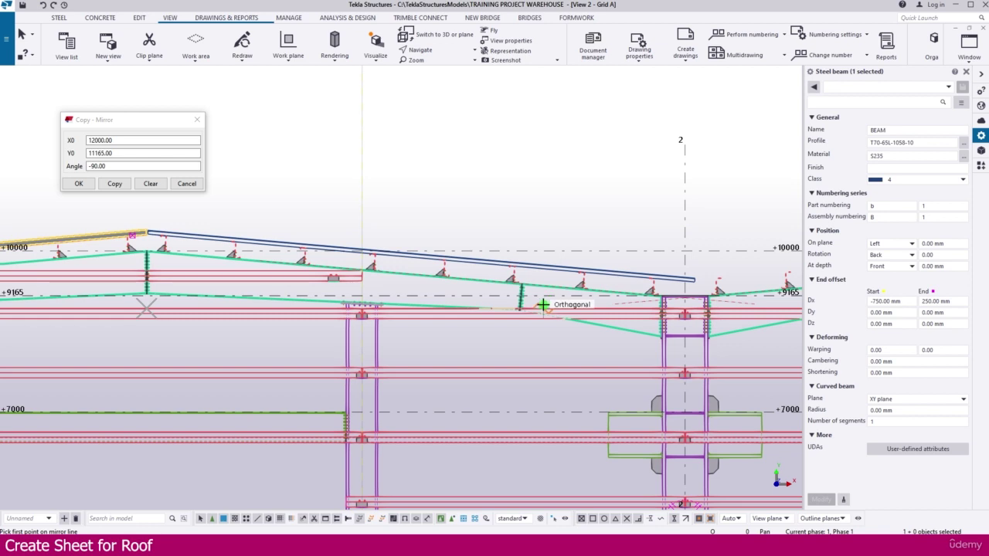
pyautogui.moveTo(512, 276); pyautogui.dragTo(515, 286, button='middle')
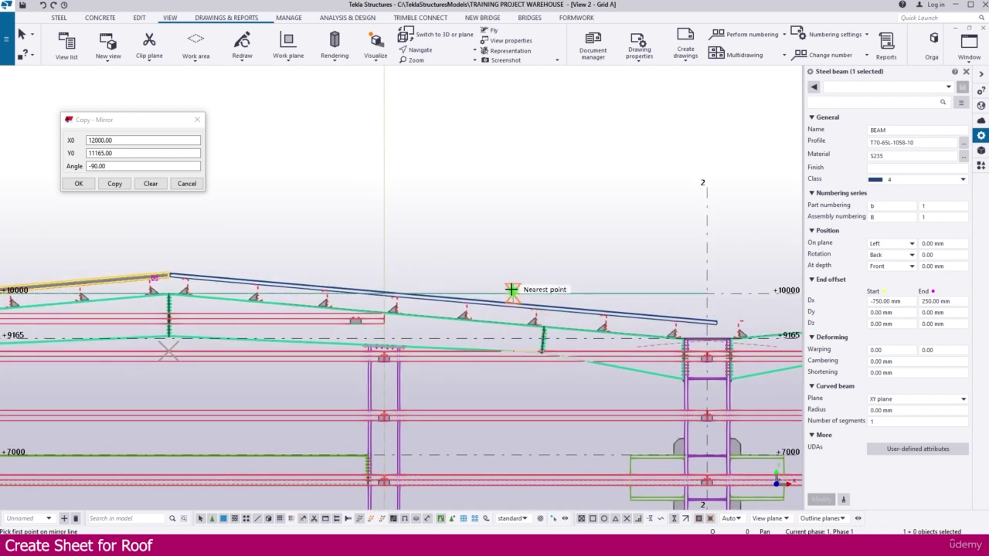
pyautogui.keyDown('shift'); pyautogui.click(224, 277); pyautogui.keyUp('shift')
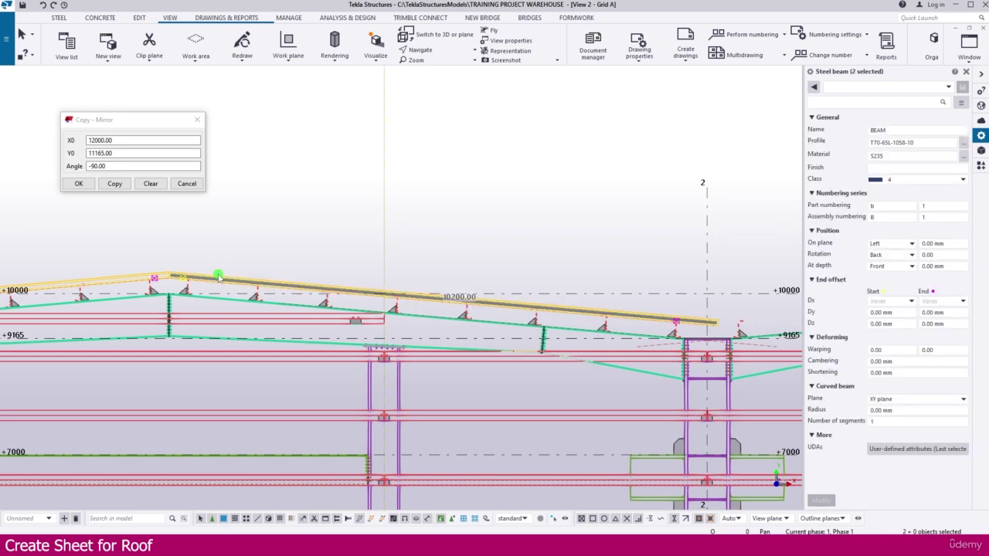
pyautogui.moveTo(431, 277); pyautogui.dragTo(248, 273, button='middle')
pyautogui.moveTo(576, 290); pyautogui.dragTo(448, 283, button='middle')
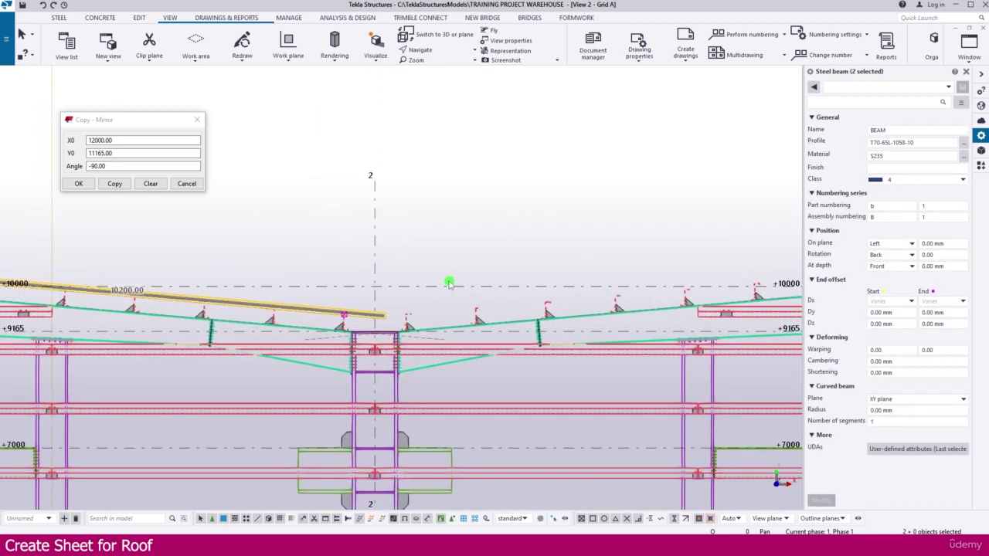
# - Mirror-copy both selected sheets across grid line 2, then pan toward grid 3
pyautogui.rightClick(411, 235)
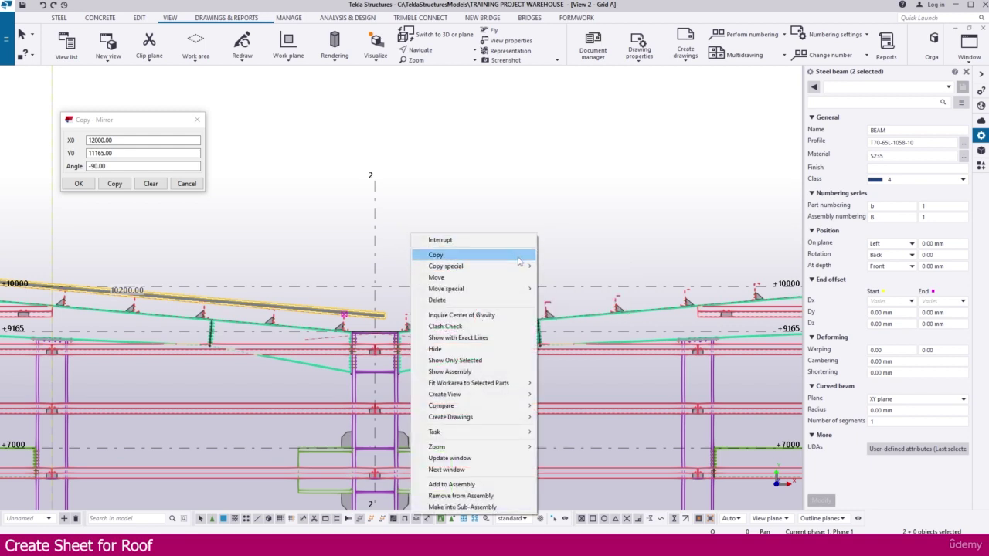
pyautogui.moveTo(510, 266)
pyautogui.click(560, 288)
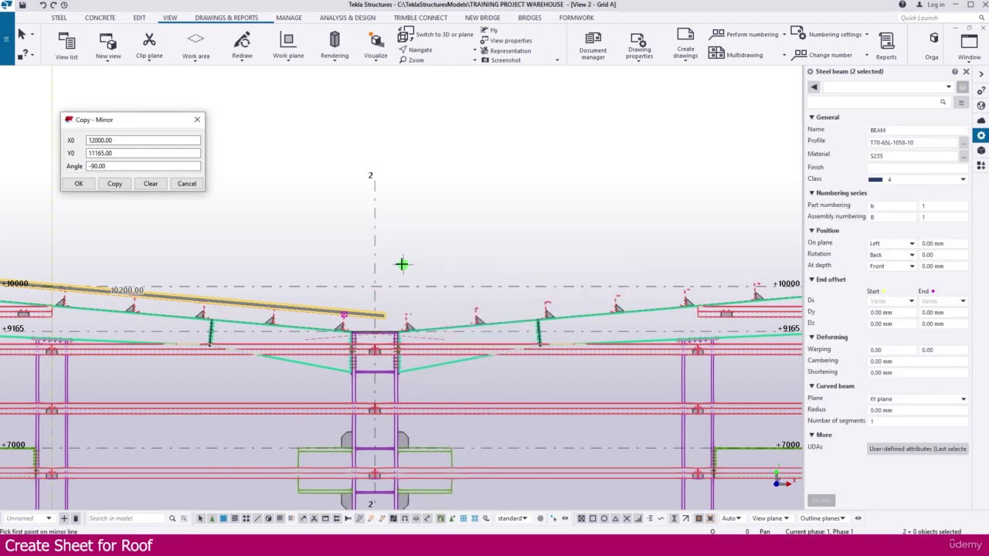
pyautogui.click(374, 263)
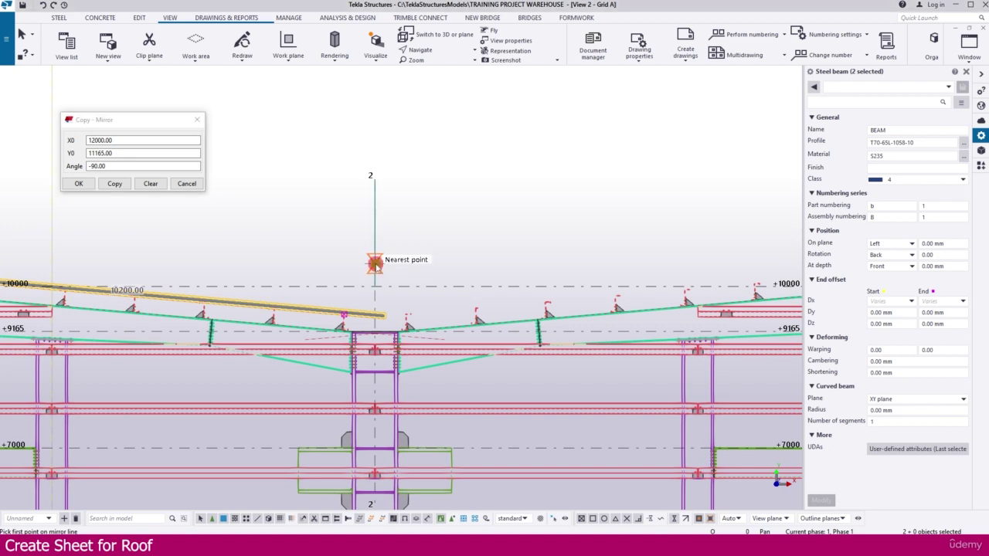
pyautogui.click(374, 204)
pyautogui.click(116, 184)
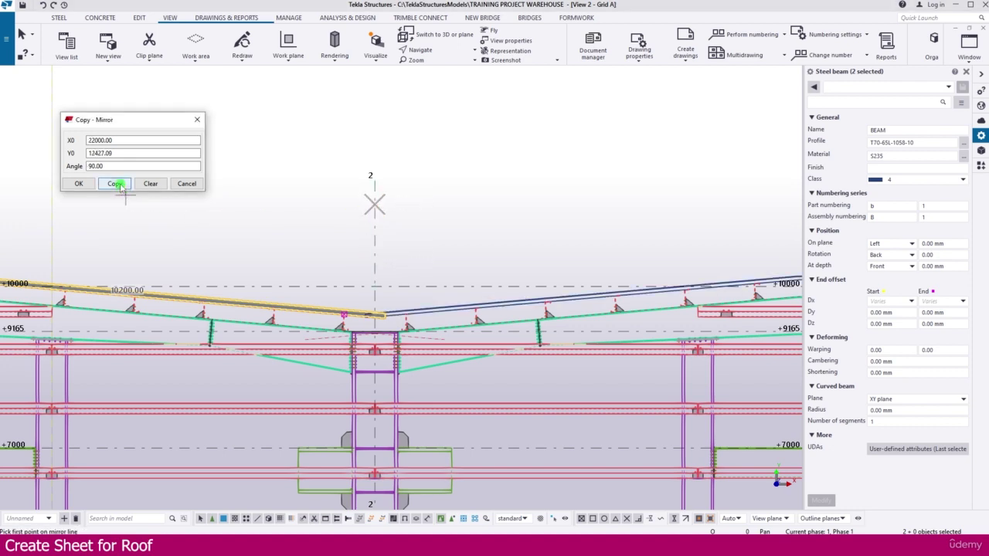
pyautogui.scroll(-2, 298, 286)
pyautogui.moveTo(632, 325); pyautogui.dragTo(340, 323, button='middle')
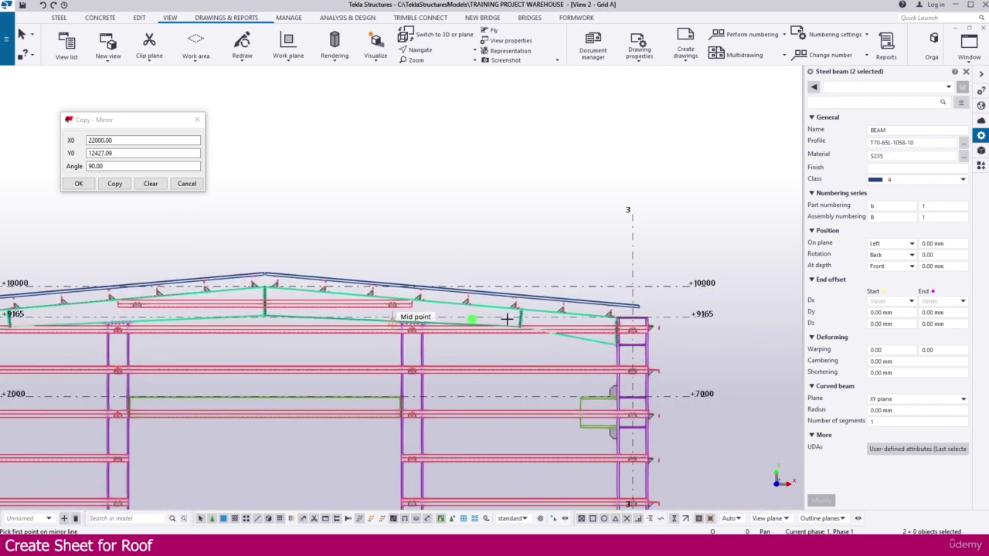
pyautogui.scroll(-2, 654, 326)
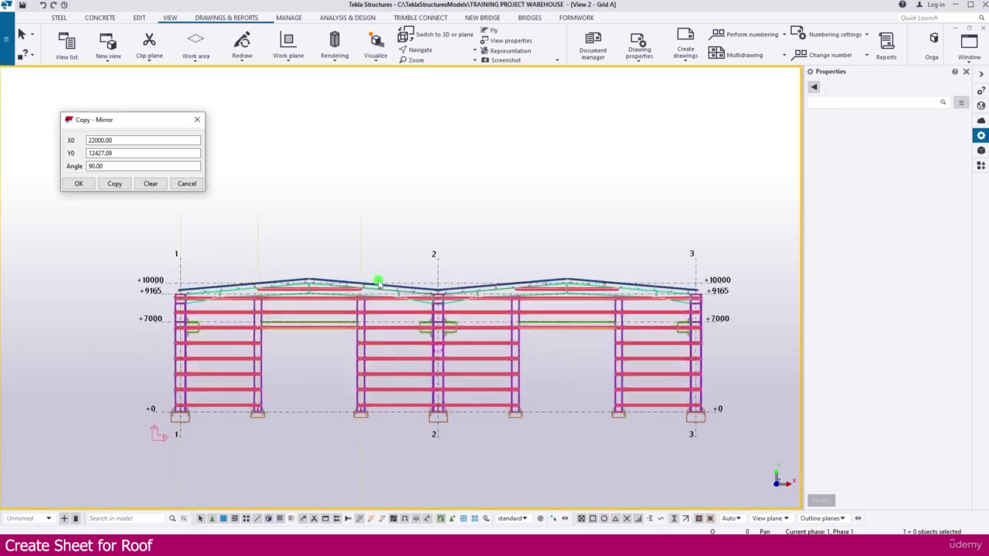
pyautogui.scroll(5, 455, 283)
pyautogui.scroll(2, 464, 300)
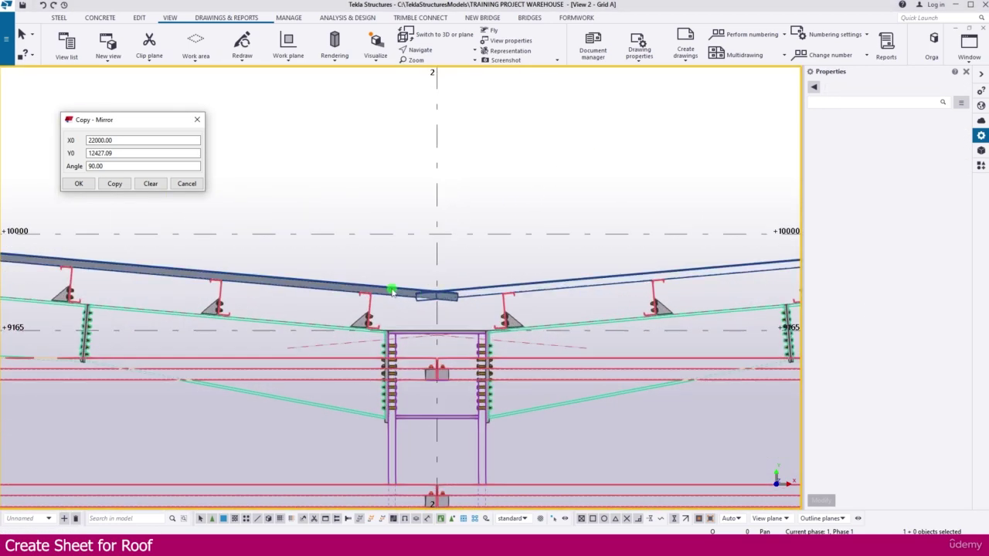
# - Give the roof sheet left of grid 2 an end offset of 500 mm
pyautogui.click(393, 291)
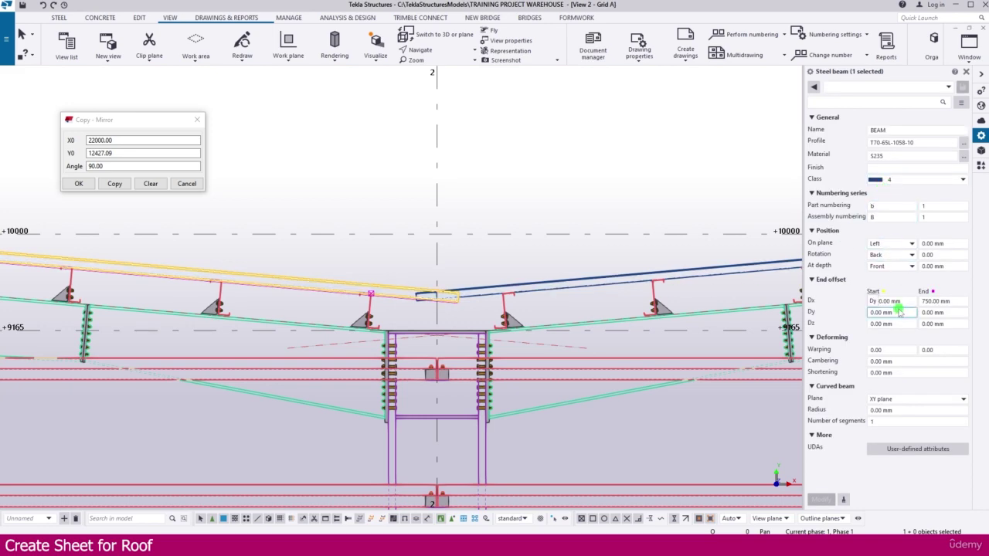
pyautogui.scroll(-4, 587, 309)
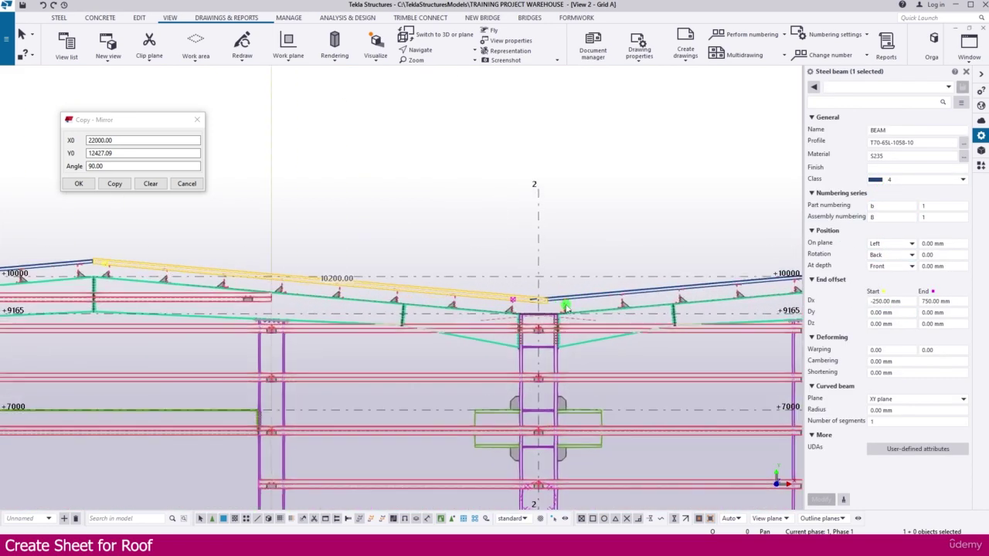
pyautogui.scroll(4, 566, 308)
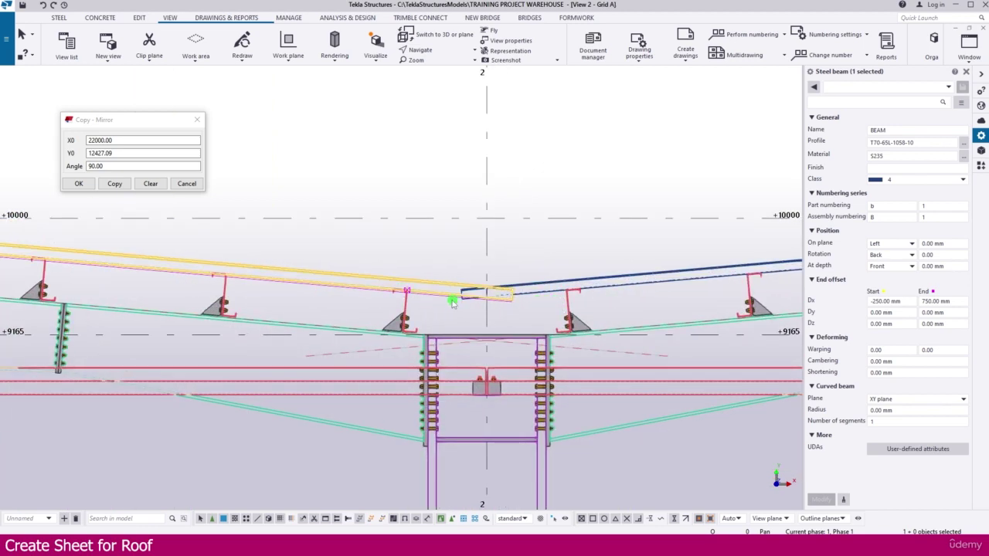
pyautogui.click(954, 302)
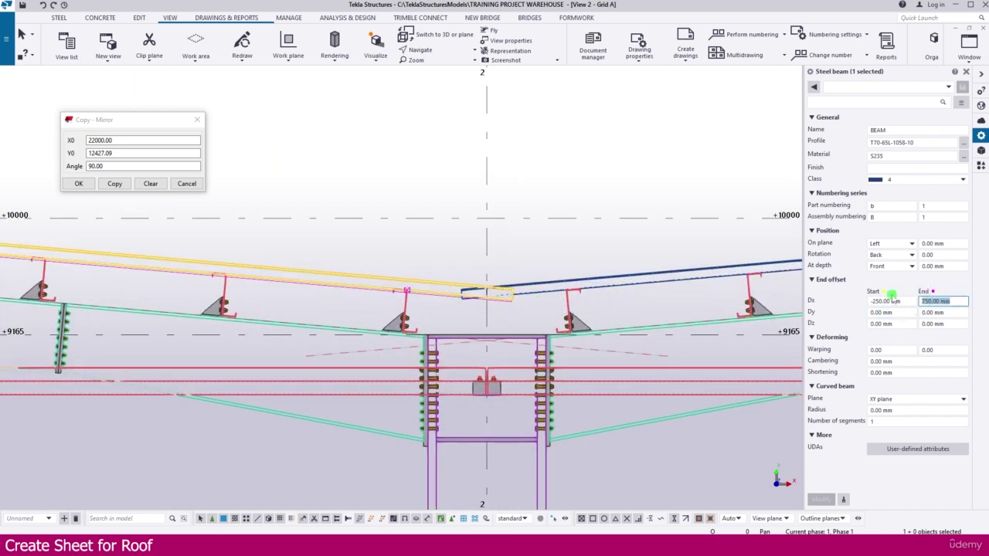
pyautogui.write('500')
pyautogui.press('Return')
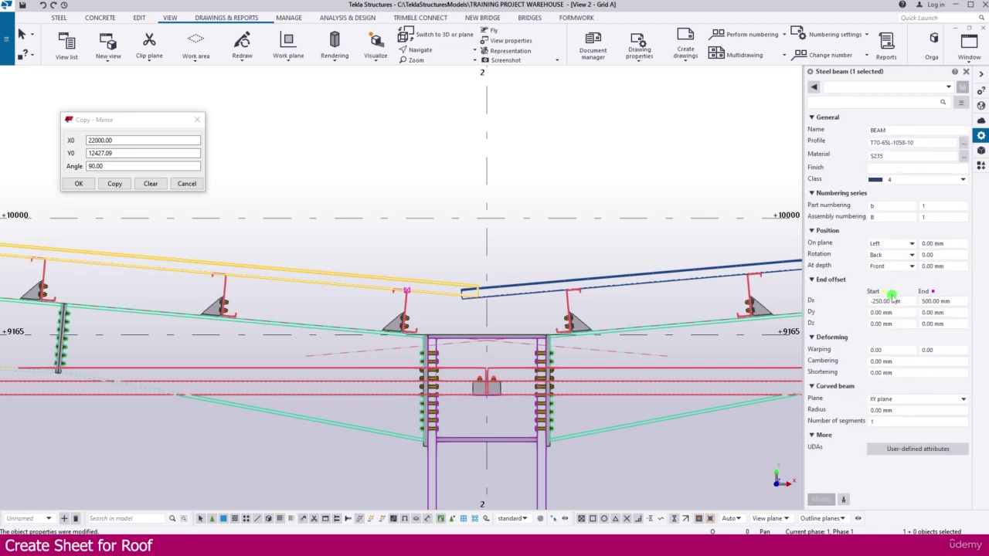
pyautogui.click(576, 224)
# - Give the roof sheet right of grid 2 a start offset of -50 mm
pyautogui.click(513, 288)
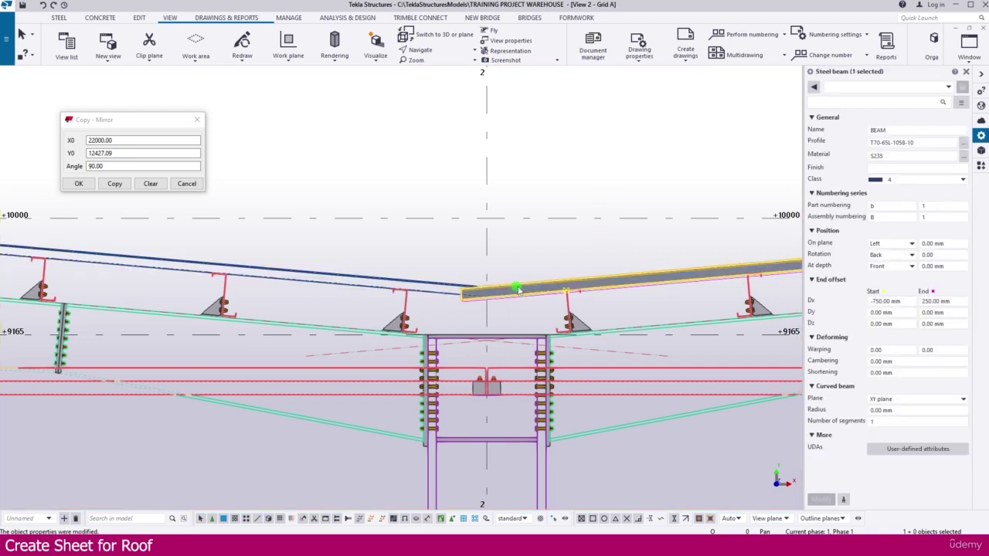
pyautogui.click(956, 302)
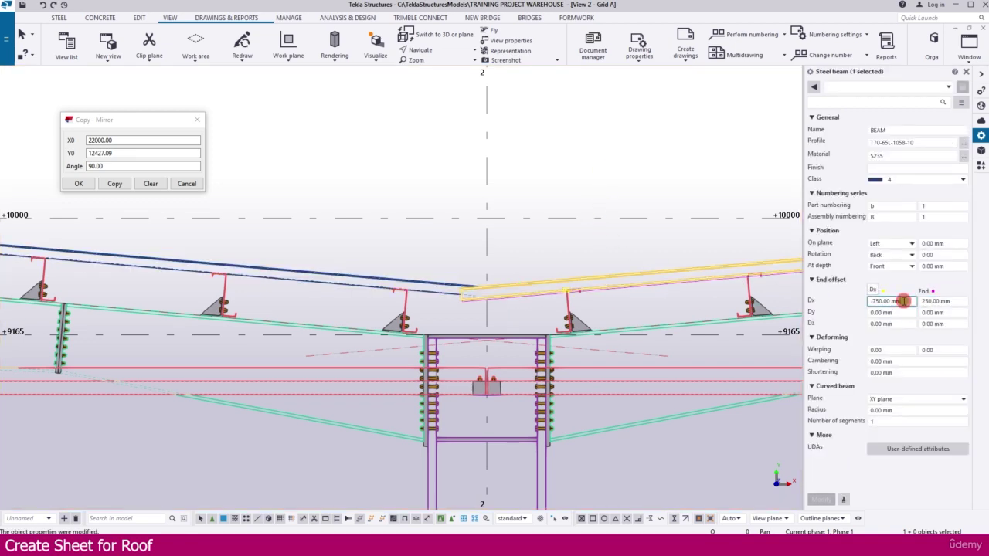
pyautogui.click(865, 301)
pyautogui.write('-500')
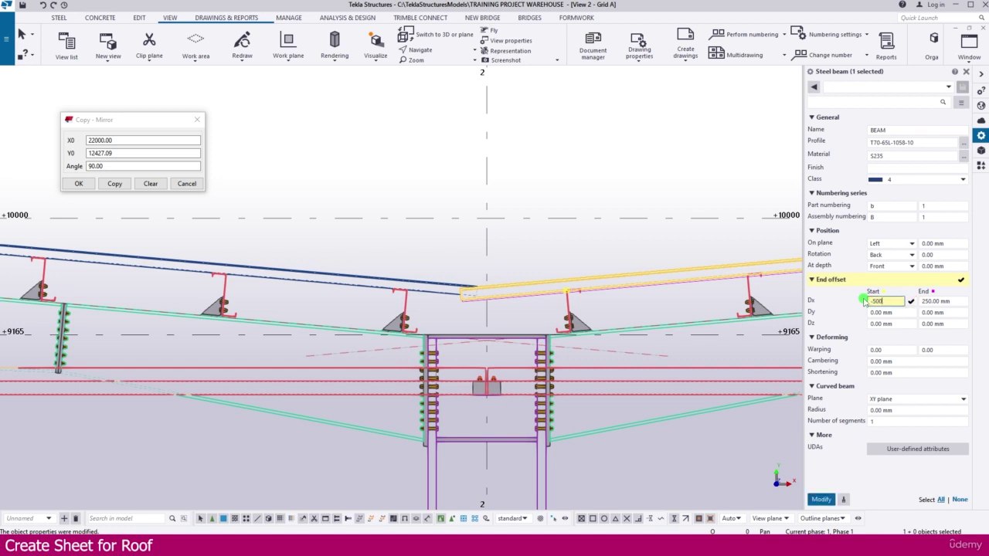
pyautogui.press('Return')
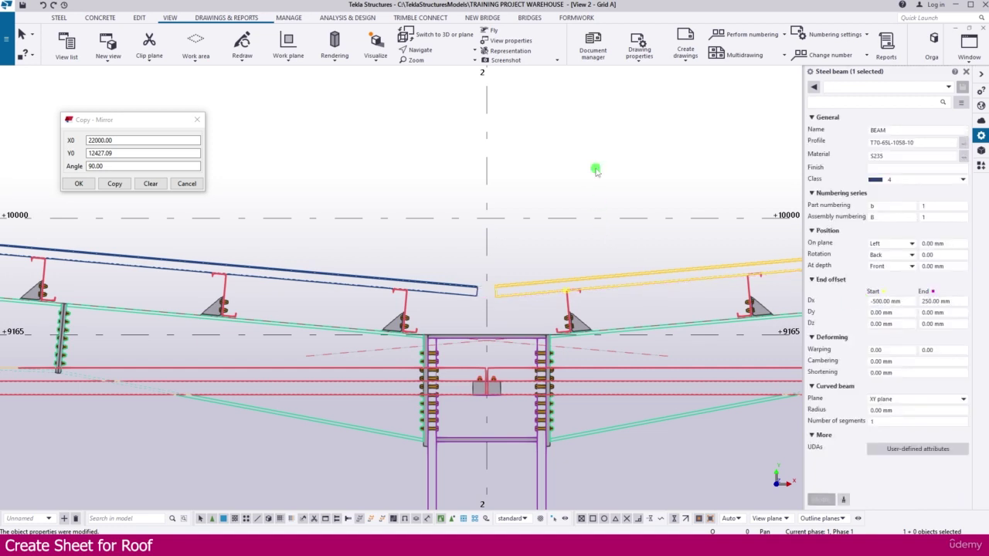
pyautogui.click(596, 186)
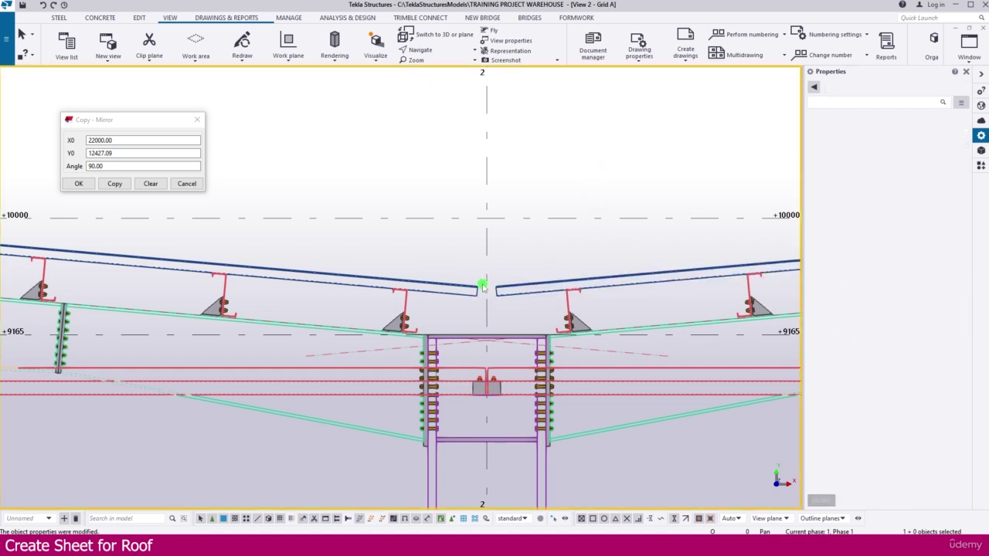
# - Change the right sheet's Start Dx to -450
pyautogui.click(506, 288)
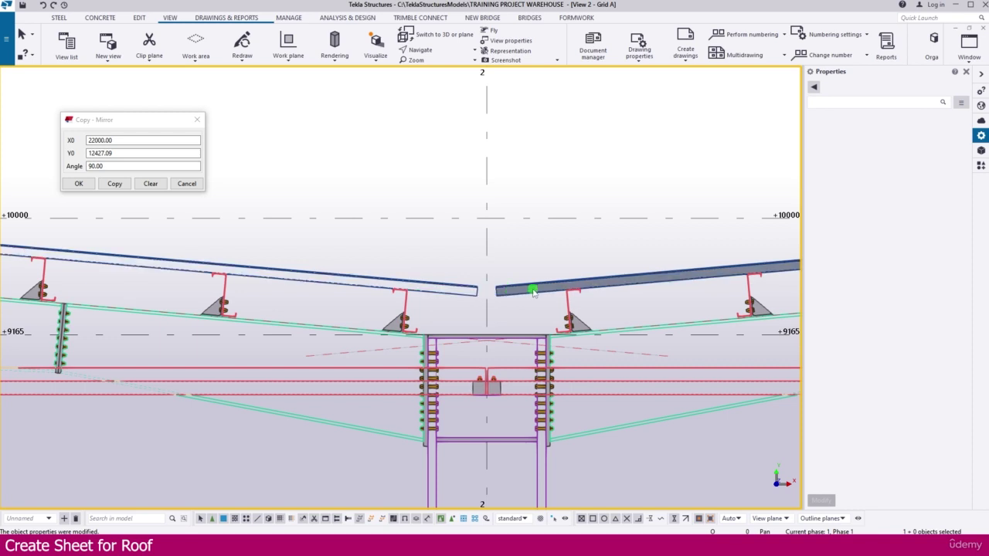
pyautogui.click(533, 291)
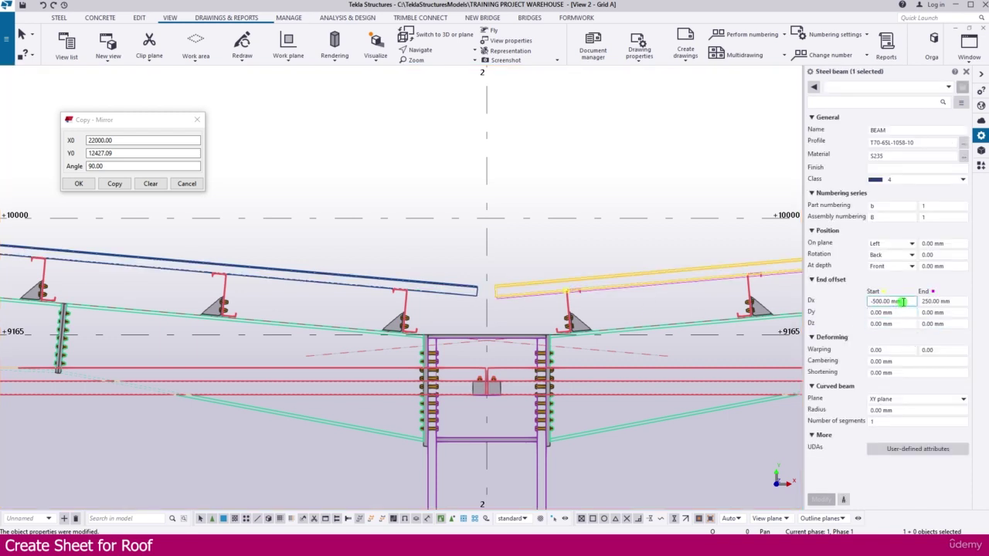
pyautogui.moveTo(898, 301); pyautogui.dragTo(855, 302)
pyautogui.write('-450')
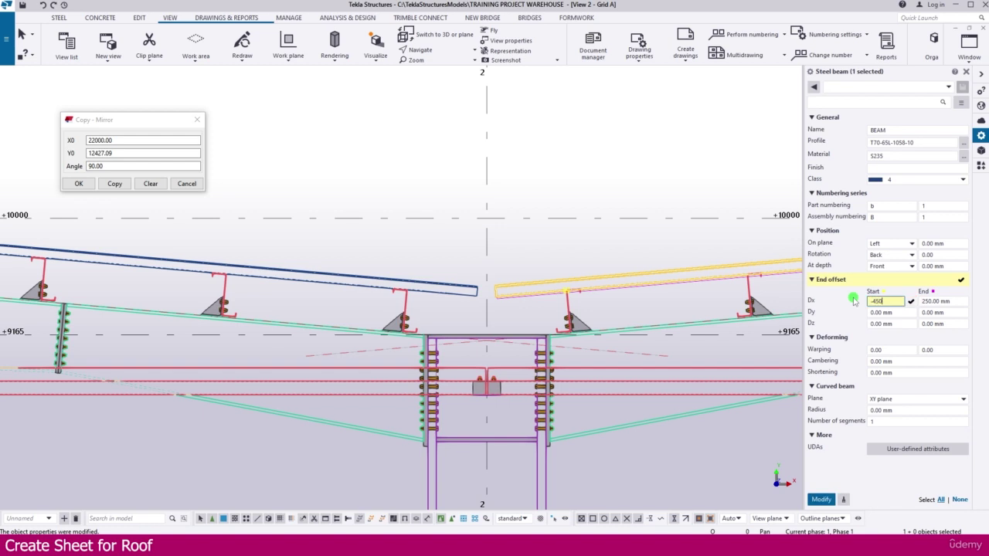
pyautogui.press('Return')
# - Set the left sheet's End Dx to 450
pyautogui.click(446, 283)
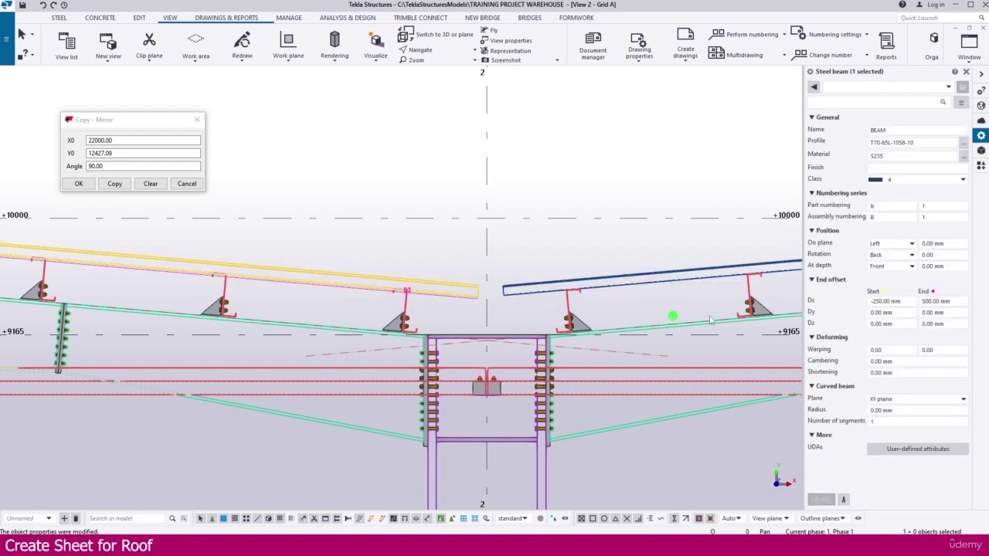
pyautogui.press('Tab')
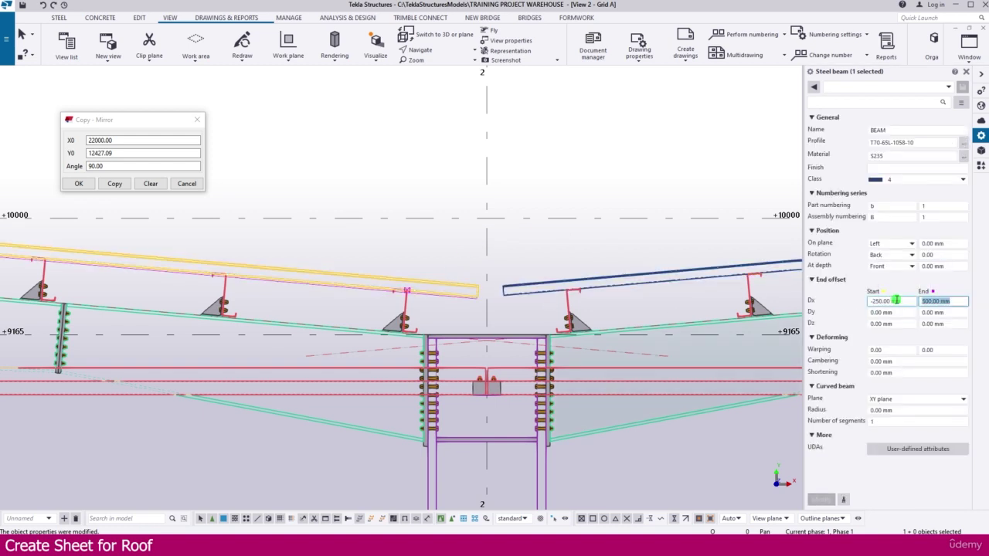
pyautogui.write('450')
pyautogui.press('Return')
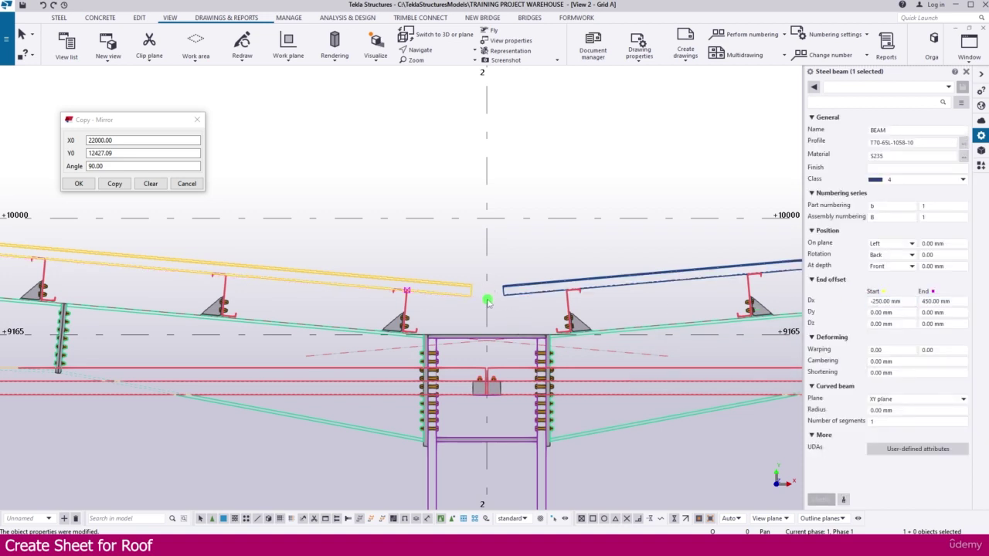
pyautogui.click(494, 163)
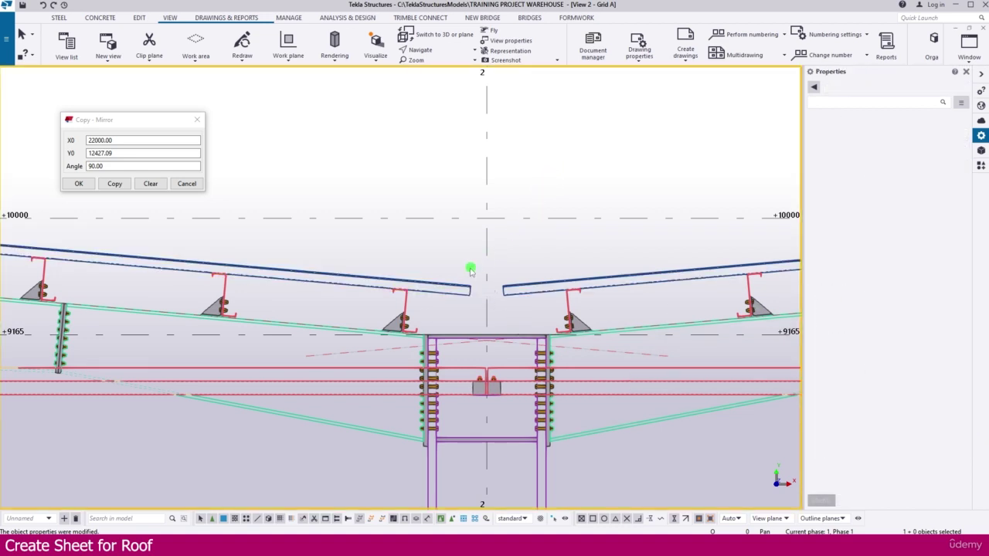
# - Select the four roof sheet beams around grid 2
pyautogui.scroll(-1, 469, 269)
pyautogui.scroll(-4, 469, 272)
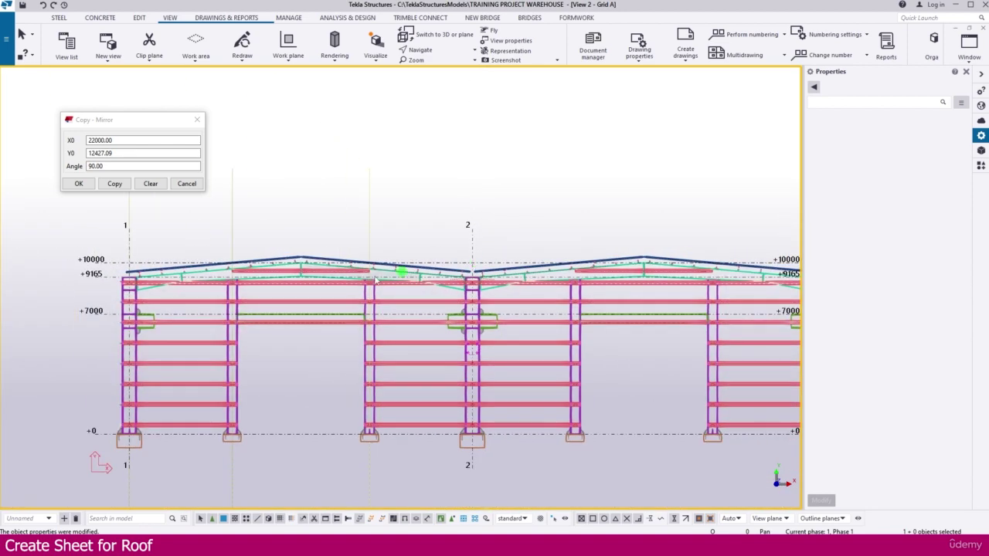
pyautogui.scroll(2, 233, 269)
pyautogui.scroll(2, 234, 269)
pyautogui.click(353, 254)
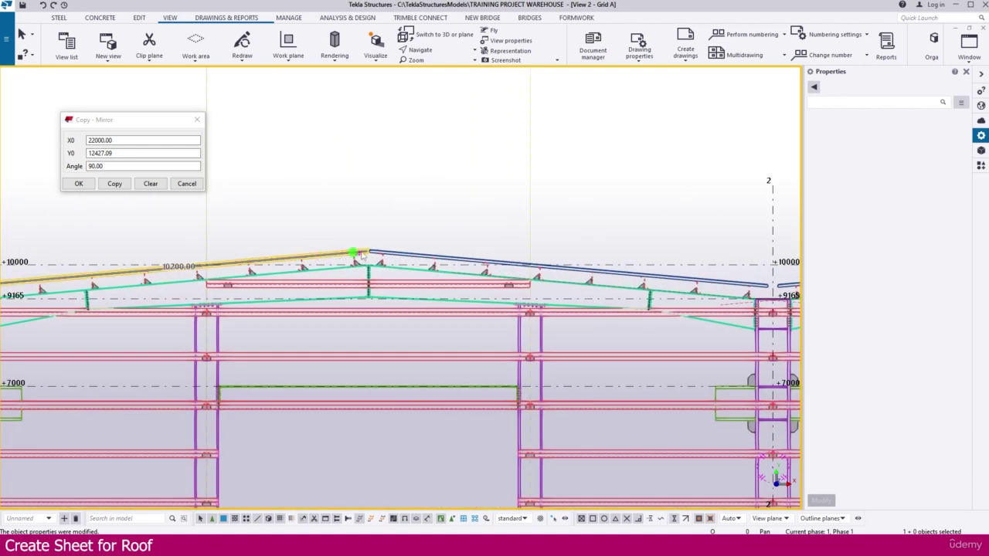
pyautogui.keyDown('ctrl'); pyautogui.click(402, 255); pyautogui.keyUp('ctrl')
pyautogui.moveTo(510, 180); pyautogui.dragTo(239, 181, button='middle')
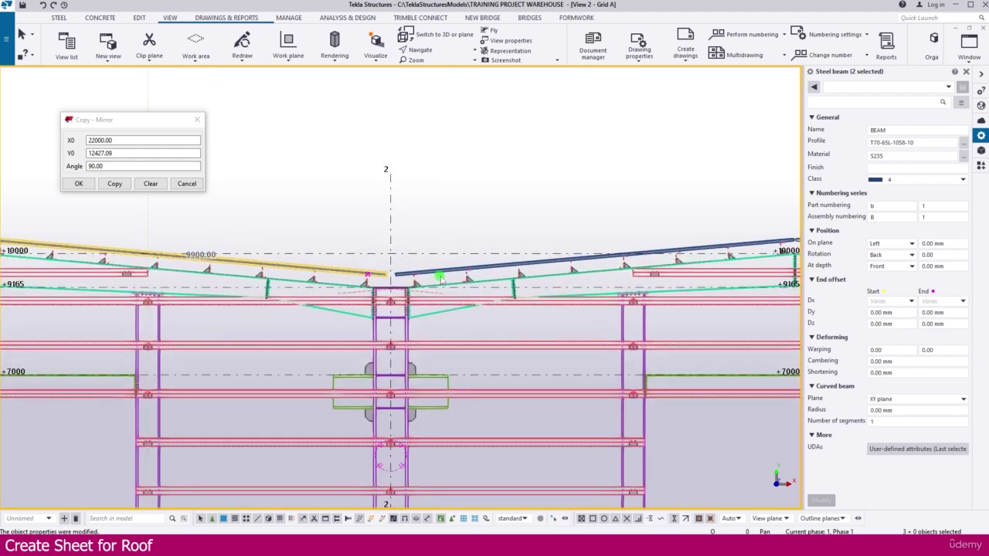
pyautogui.scroll(-3, 364, 272)
pyautogui.keyDown('ctrl'); pyautogui.click(497, 260); pyautogui.keyUp('ctrl')
pyautogui.scroll(3, 543, 260)
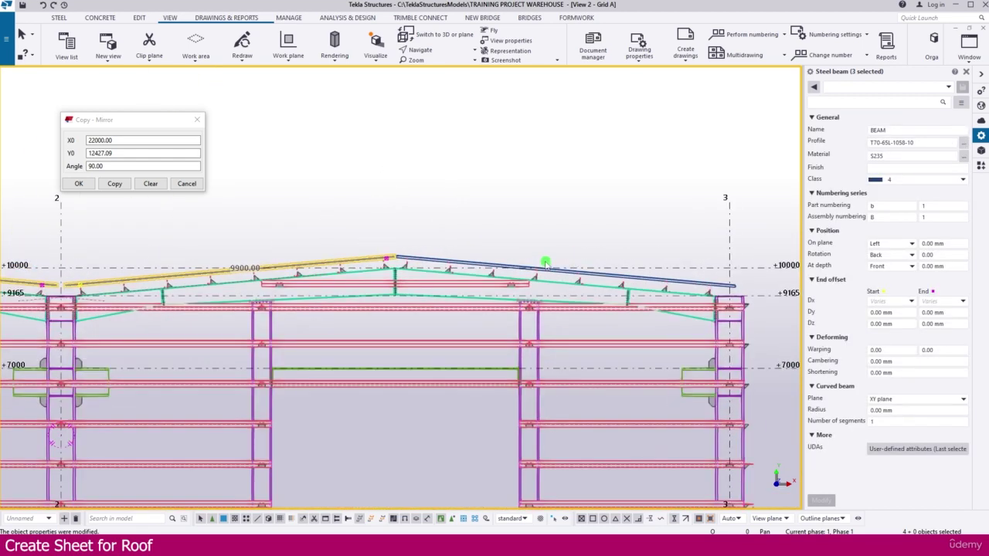
pyautogui.keyDown('ctrl'); pyautogui.click(394, 262); pyautogui.keyUp('ctrl')
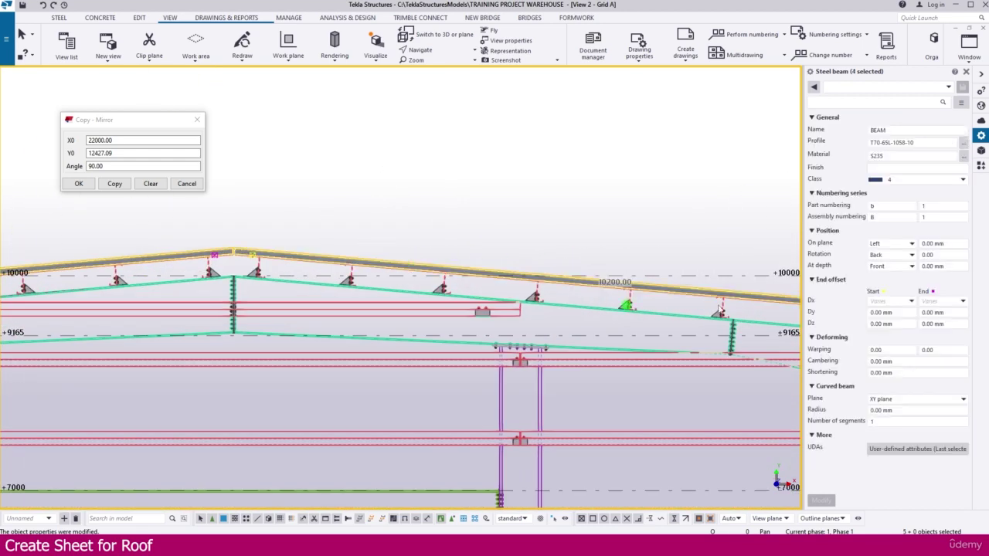
# - Name the sheets ROOFING SHEET with part prefix SH and assembly prefix SHT
pyautogui.doubleClick(887, 130)
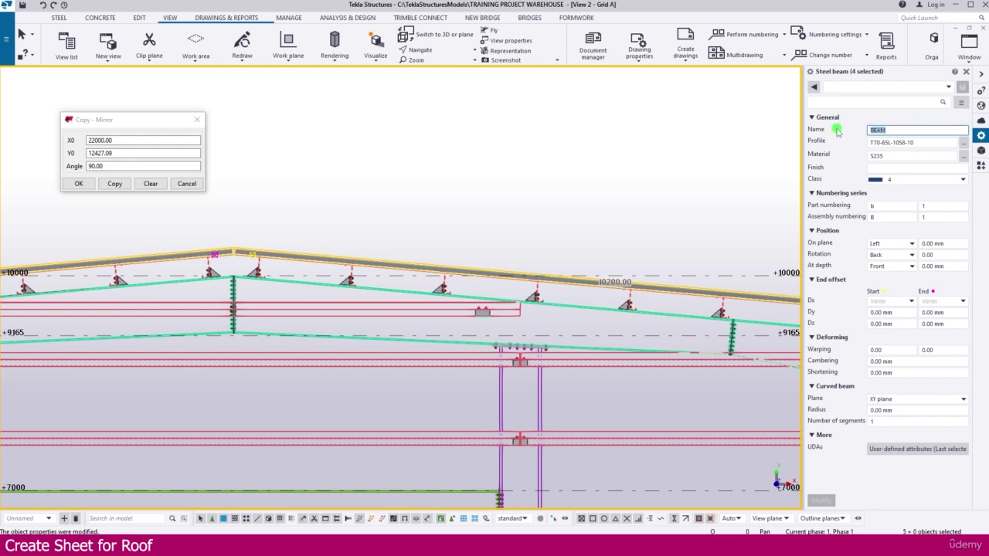
pyautogui.write('ROOFING SHEET')
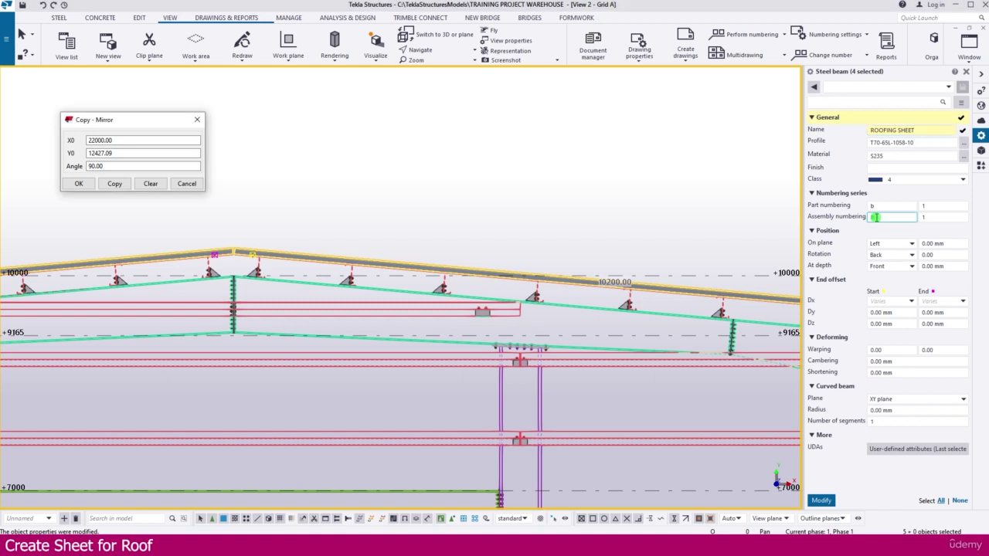
pyautogui.click(881, 206)
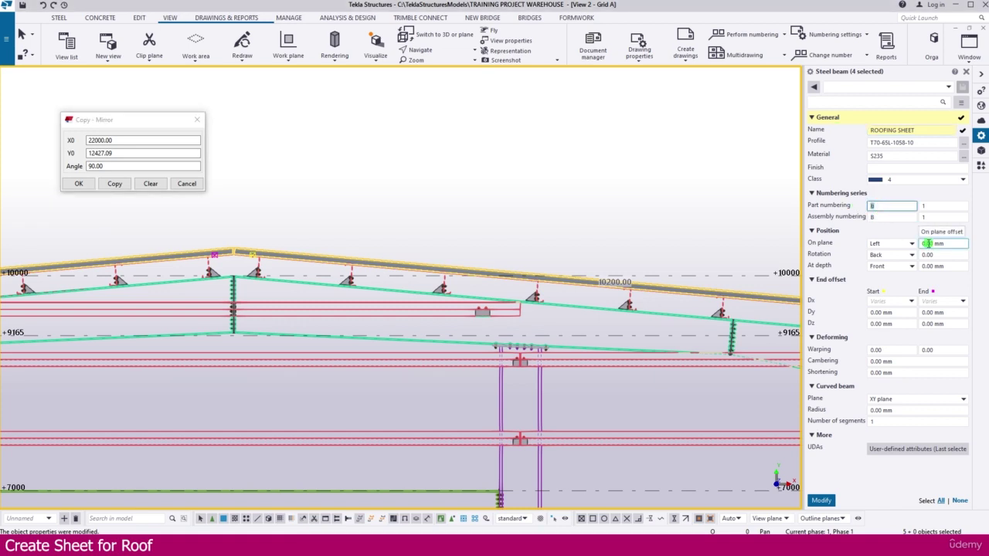
pyautogui.write('SH')
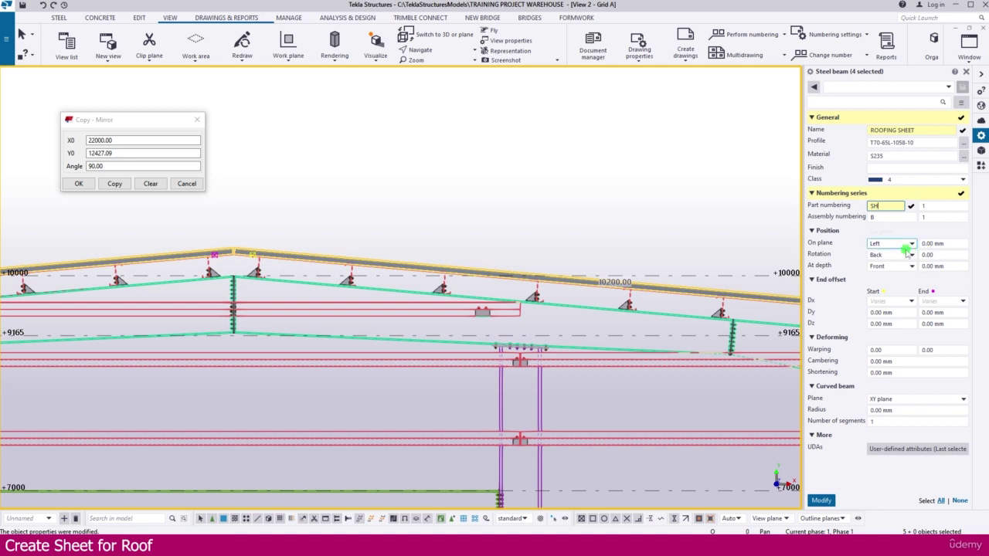
pyautogui.click(858, 217)
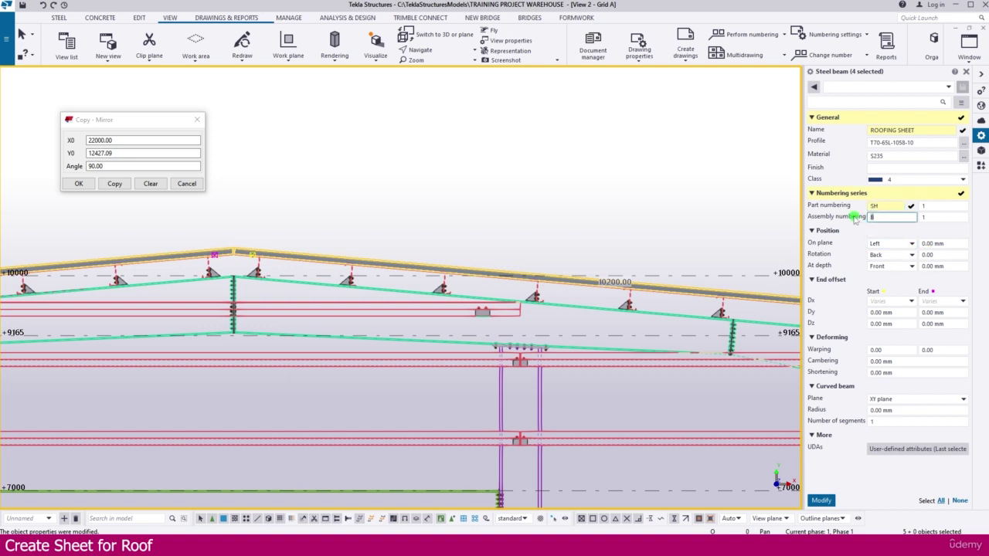
pyautogui.write('SHT')
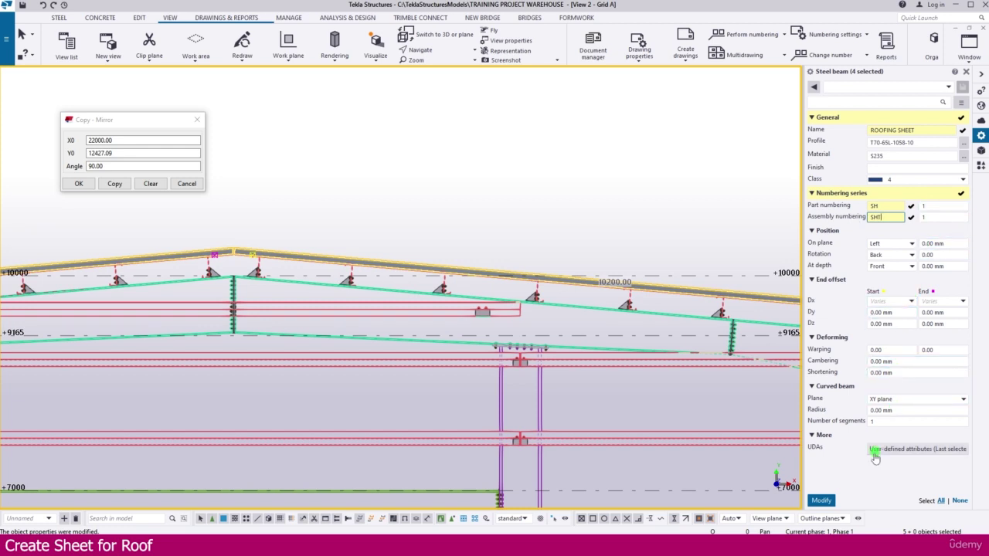
pyautogui.click(823, 501)
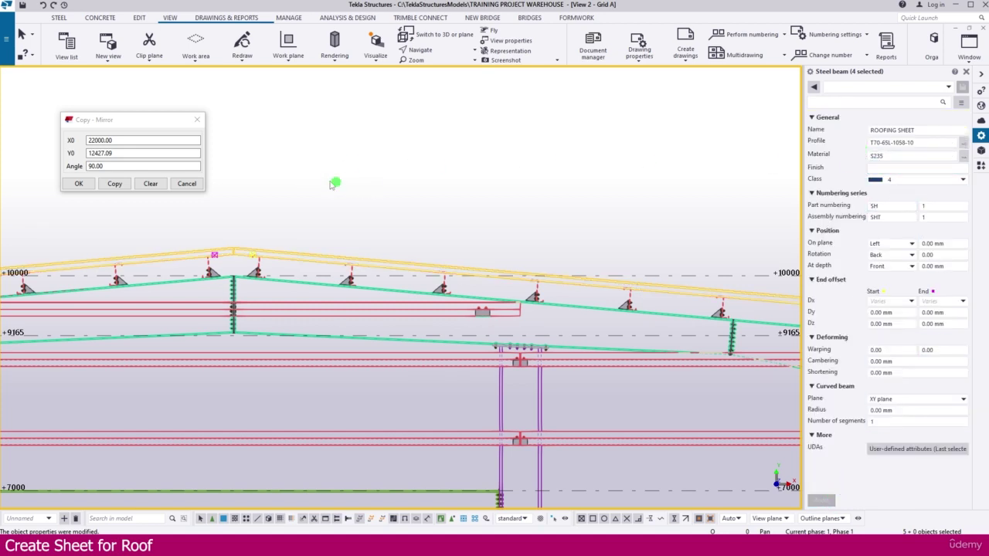
# - In the material catalog, make a copy of the A36 steel grade
pyautogui.click(5, 48)
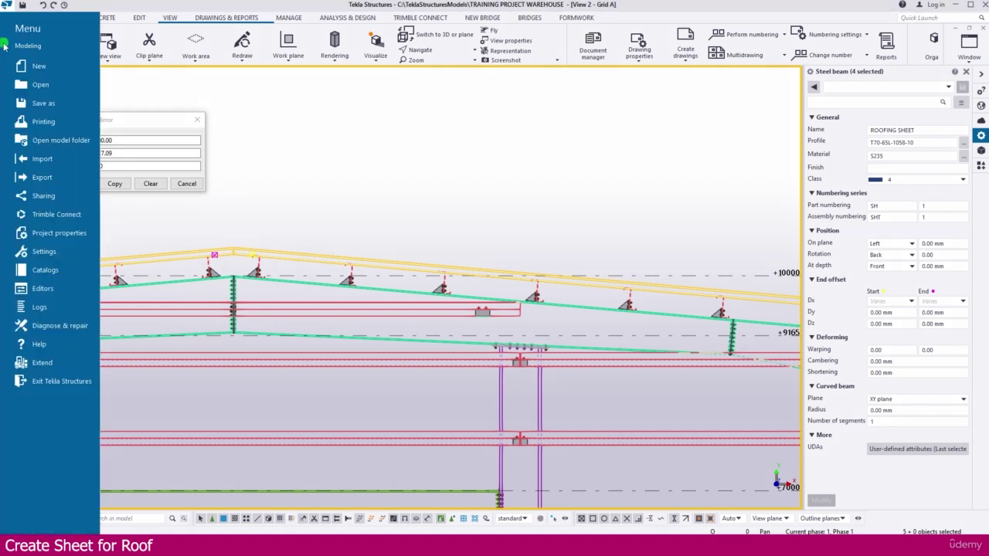
pyautogui.click(46, 270)
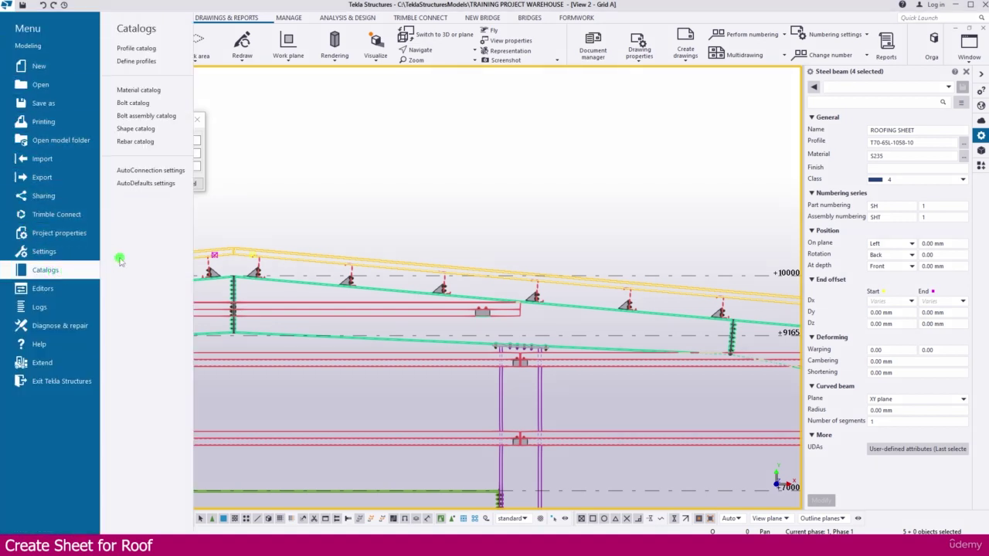
pyautogui.click(154, 90)
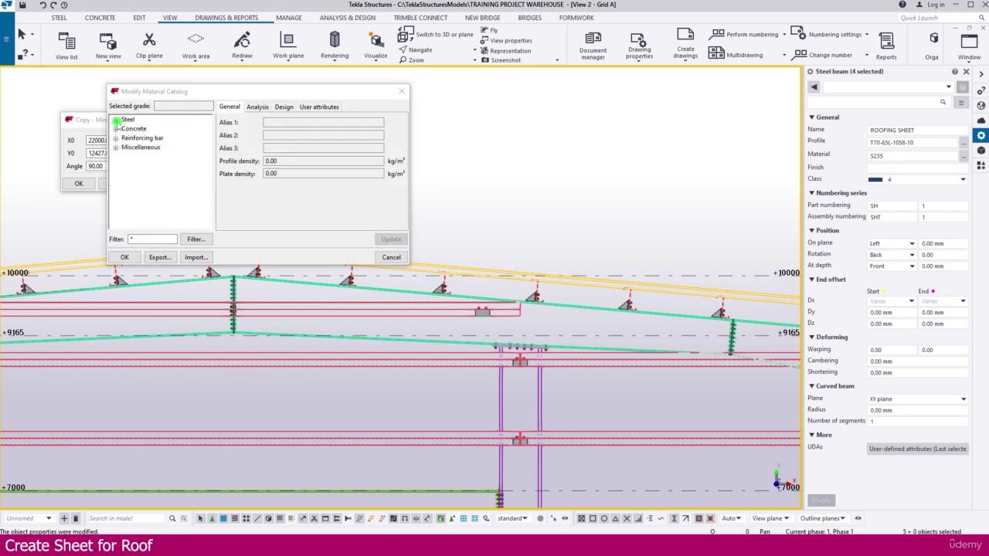
pyautogui.click(115, 120)
pyautogui.scroll(-3, 144, 203)
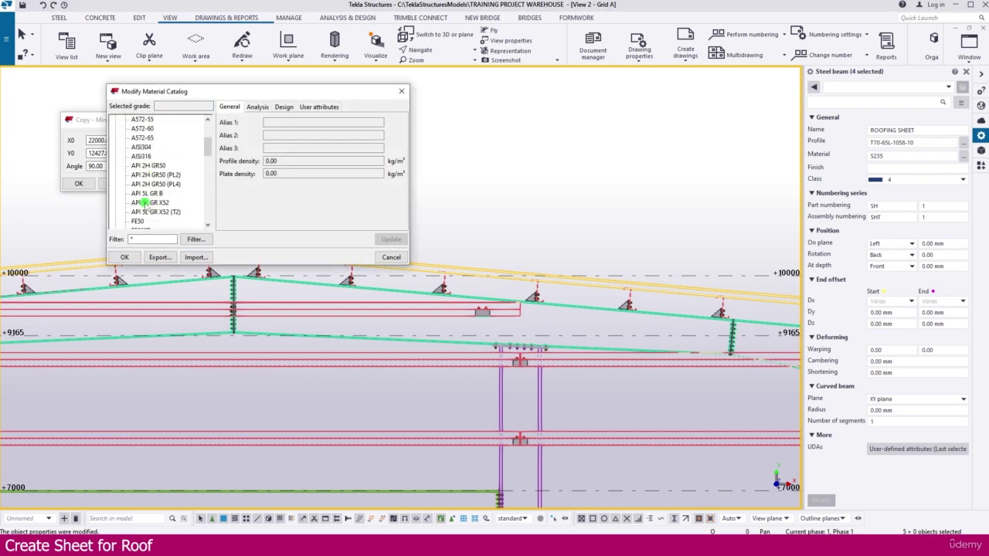
pyautogui.scroll(3, 144, 203)
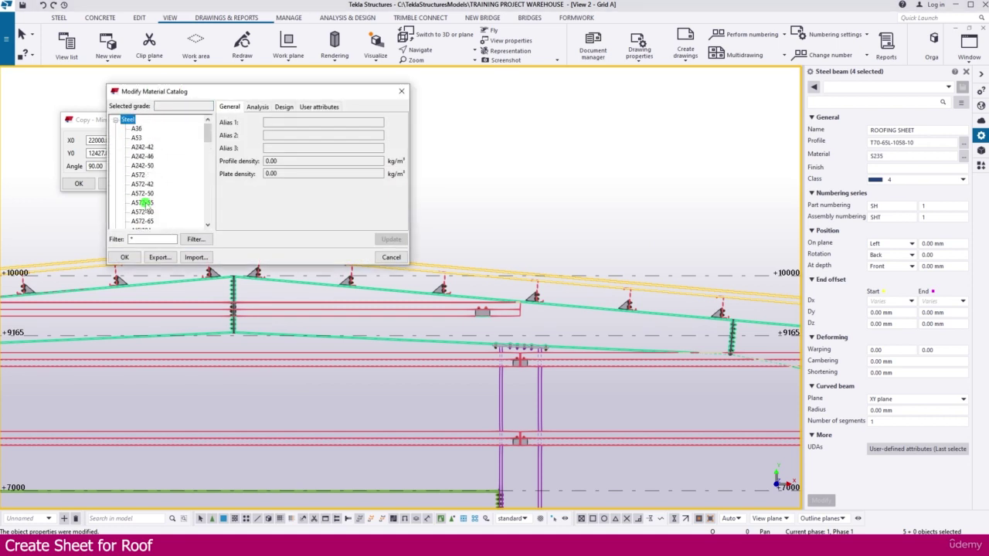
pyautogui.click(137, 129)
pyautogui.rightClick(136, 129)
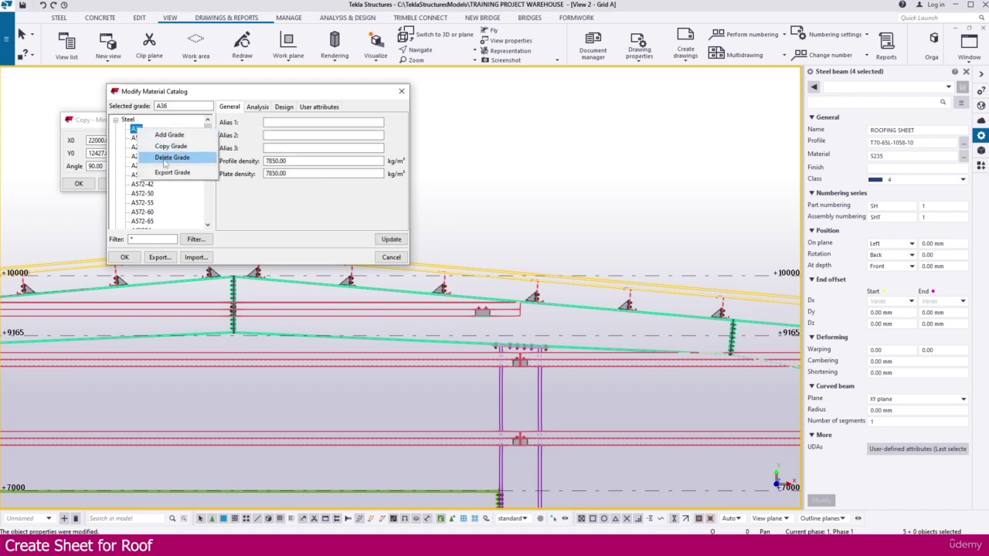
pyautogui.click(170, 146)
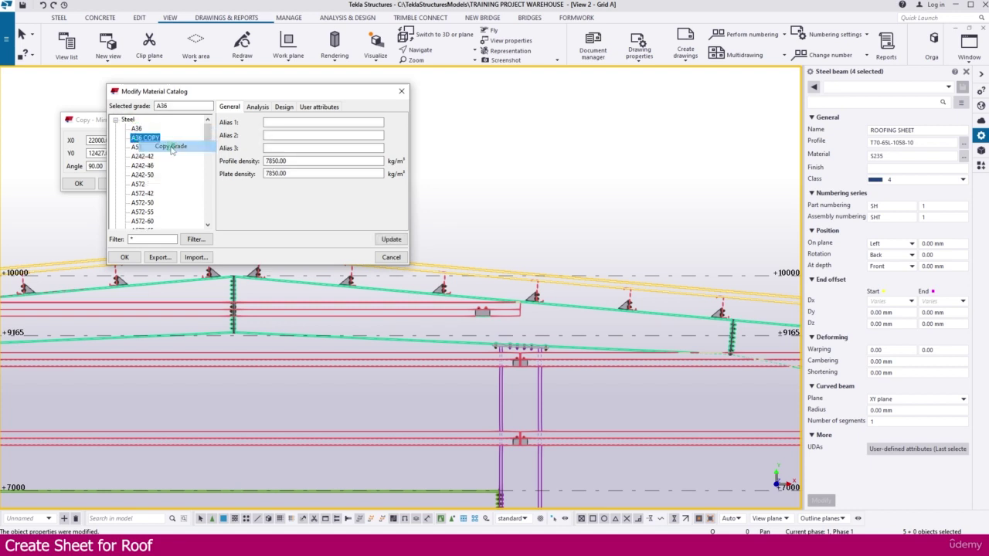
# - Rename the copied grade to GI ROOFING SHEET and save the catalog to the model folder
pyautogui.click(192, 106)
pyautogui.moveTo(193, 106); pyautogui.dragTo(155, 108)
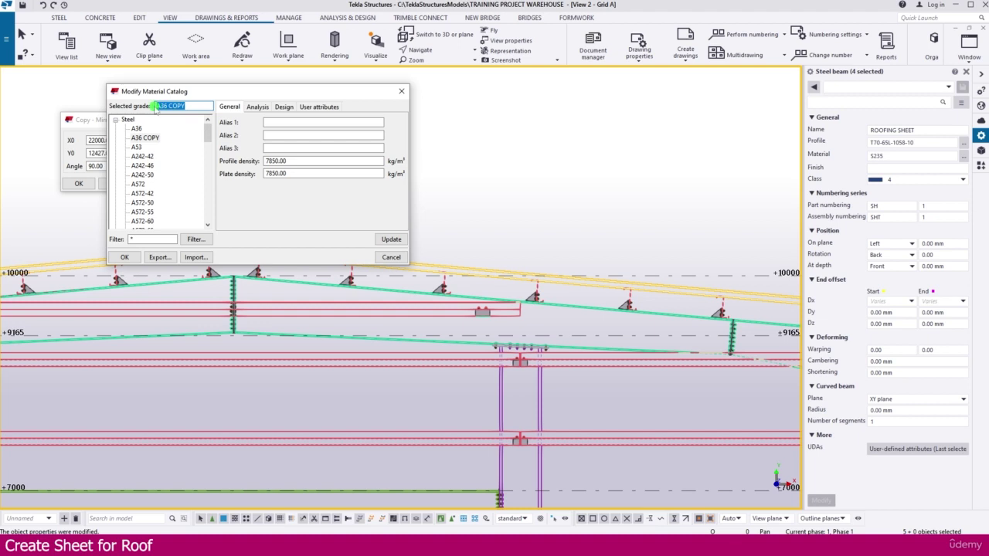
pyautogui.press('BackSpace')
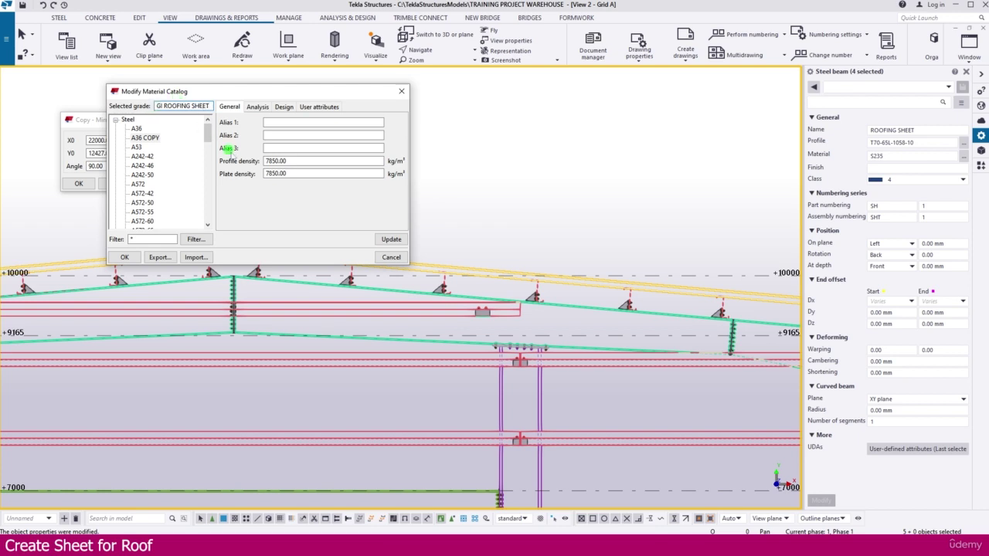
pyautogui.moveTo(208, 105); pyautogui.dragTo(126, 99)
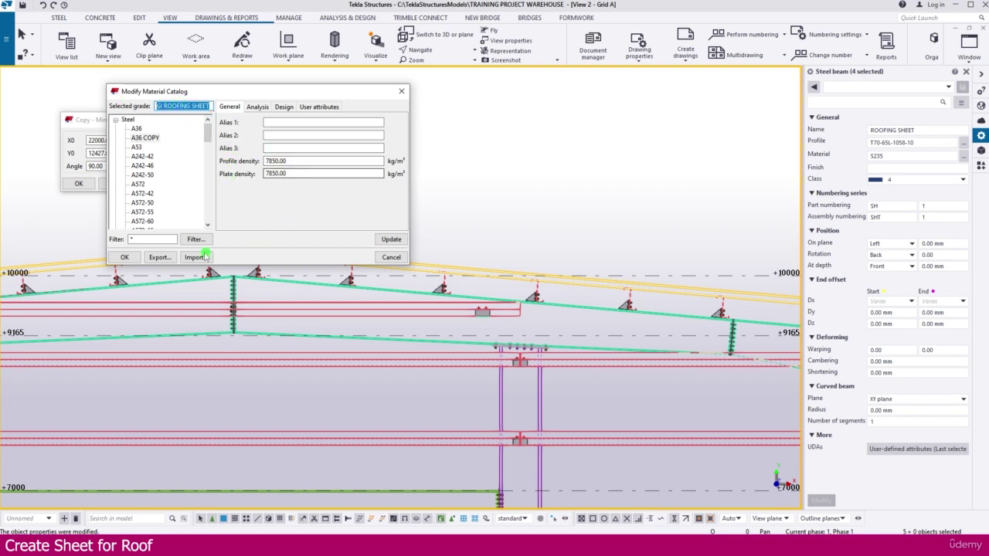
pyautogui.click(125, 257)
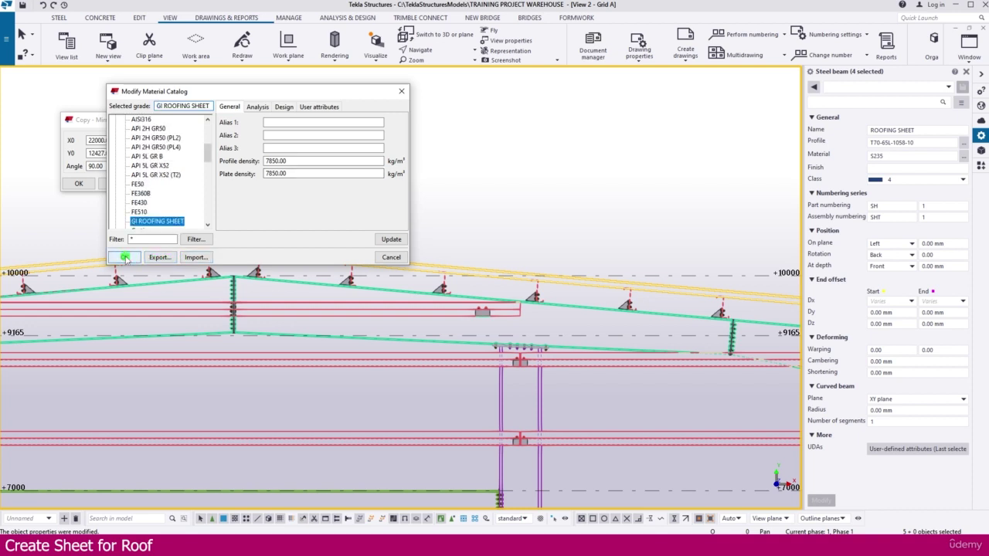
pyautogui.click(128, 258)
pyautogui.click(91, 153)
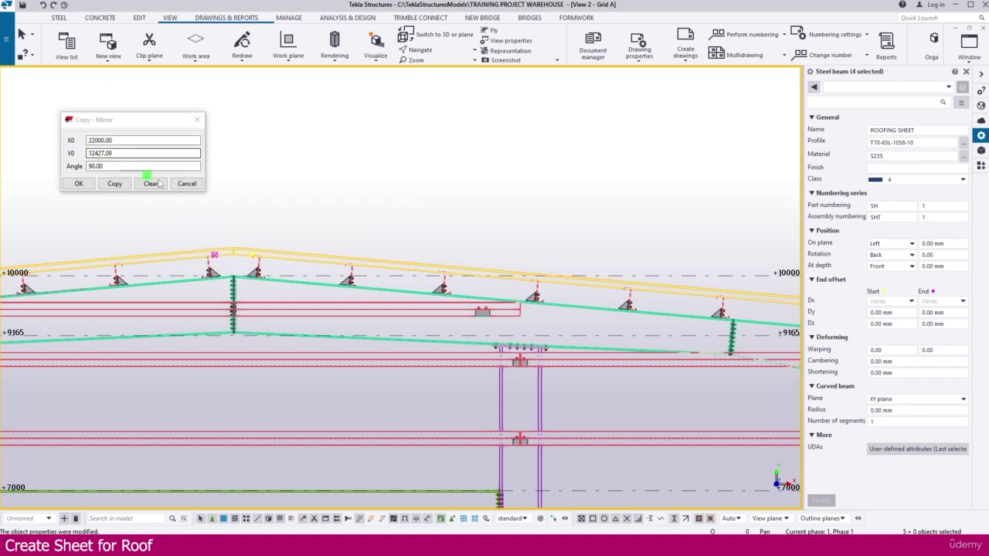
# - Assign the GI ROOFING SHEET material to the four sheets in place of S235
pyautogui.click(963, 155)
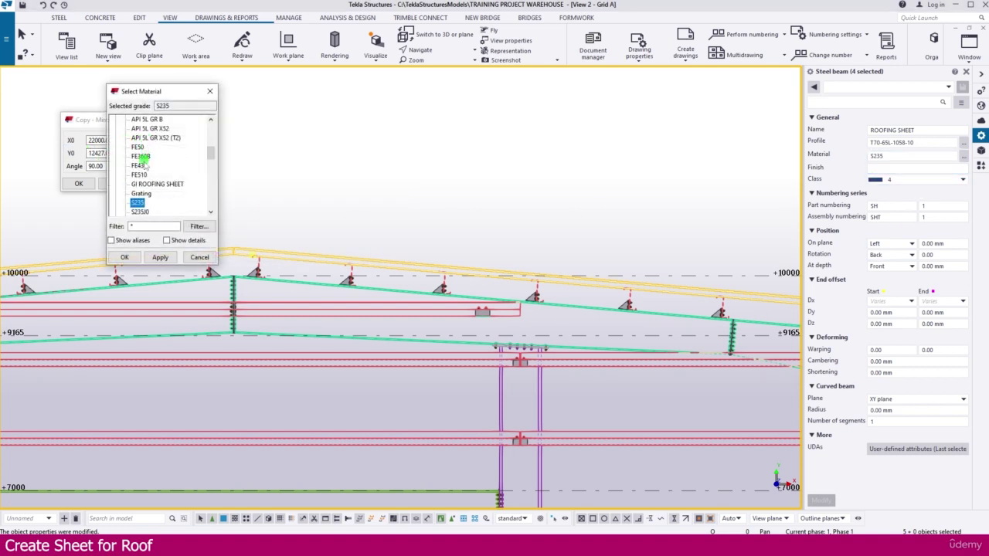
pyautogui.click(155, 184)
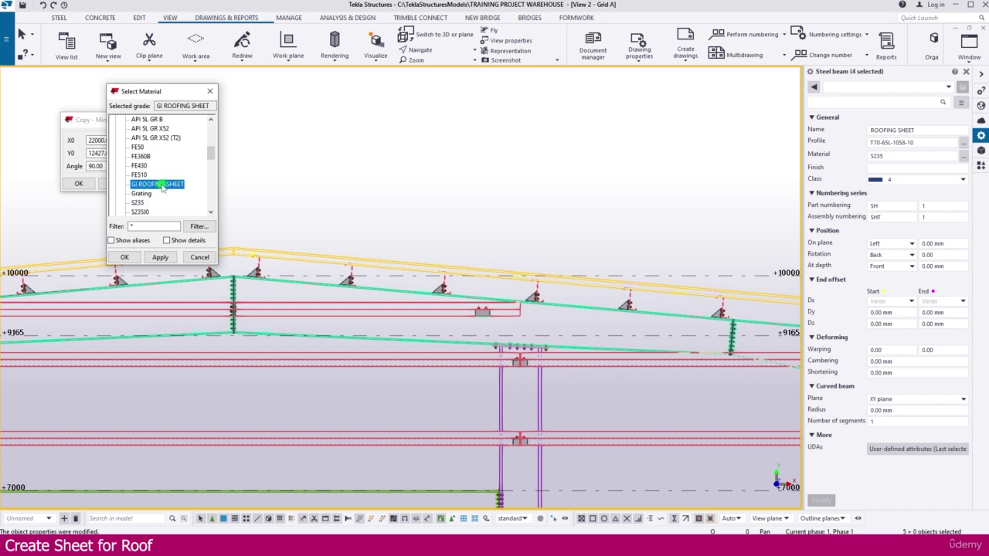
pyautogui.click(125, 256)
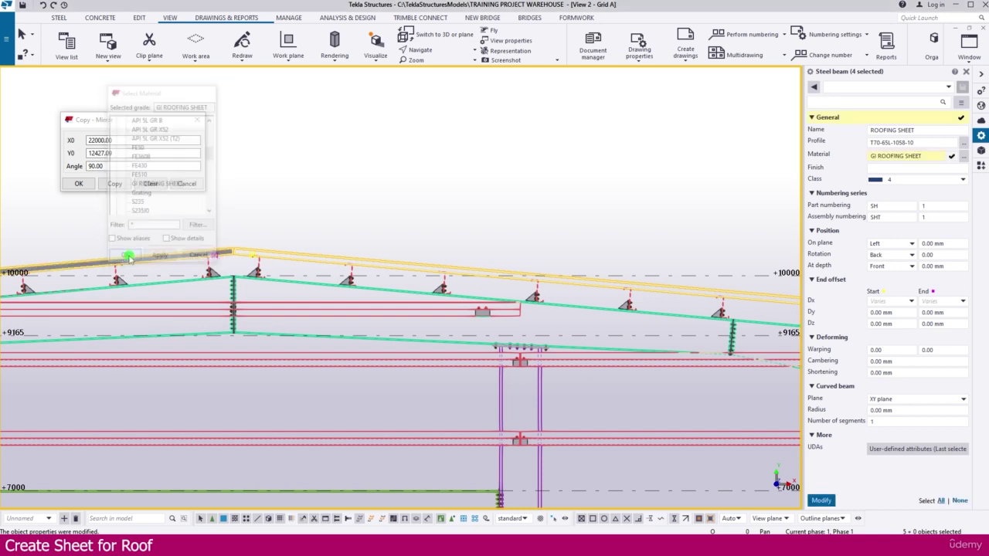
pyautogui.hotkey('ctrl', 'p')
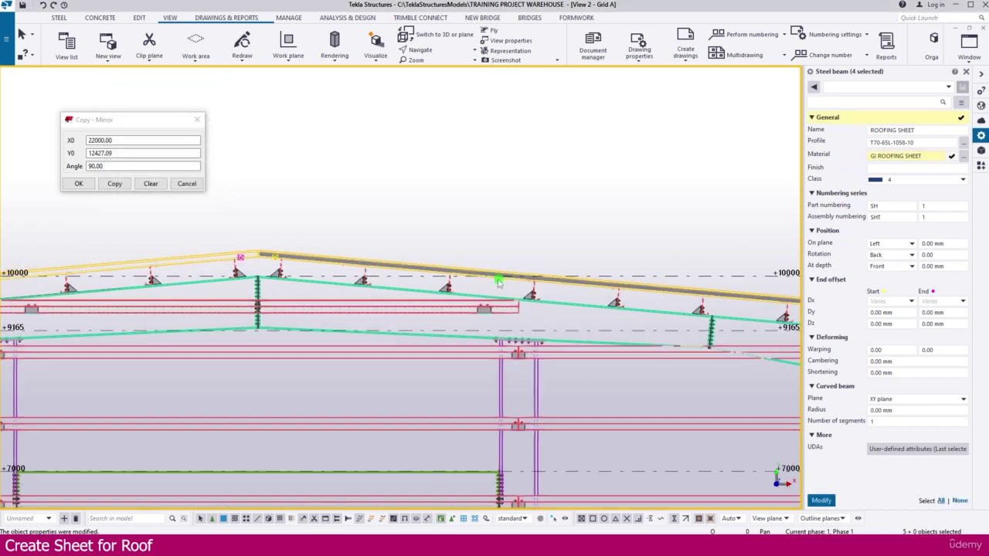
pyautogui.click(824, 501)
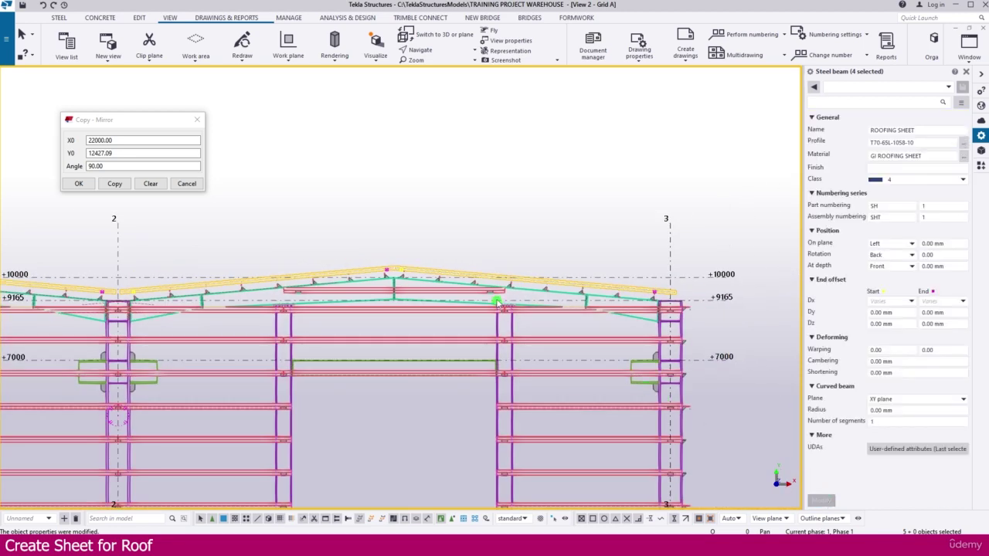
pyautogui.click(541, 233)
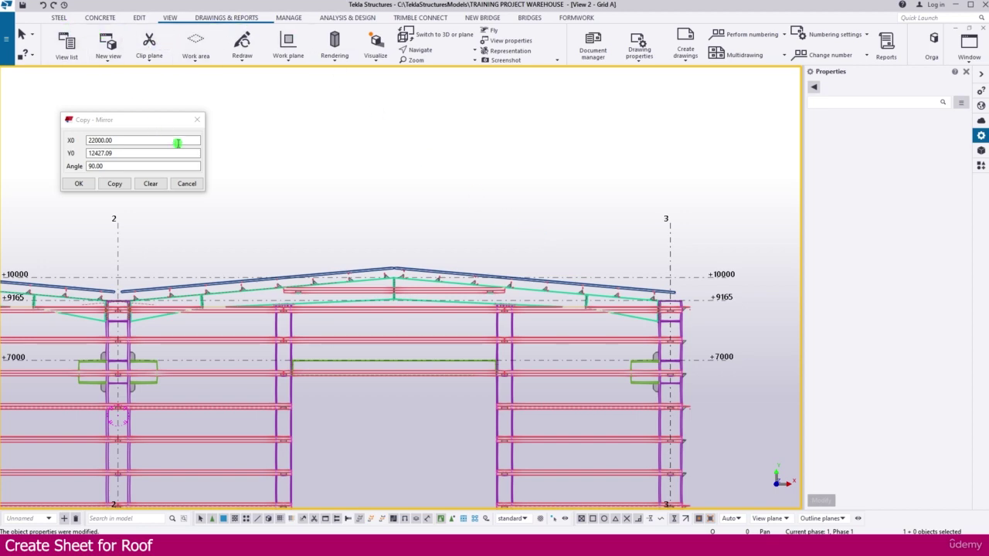
# - Switch to the isometric view and orbit to see the roof ridge
pyautogui.hotkey('ctrl', 'Tab')
pyautogui.hotkey('ctrl', 'Tab')
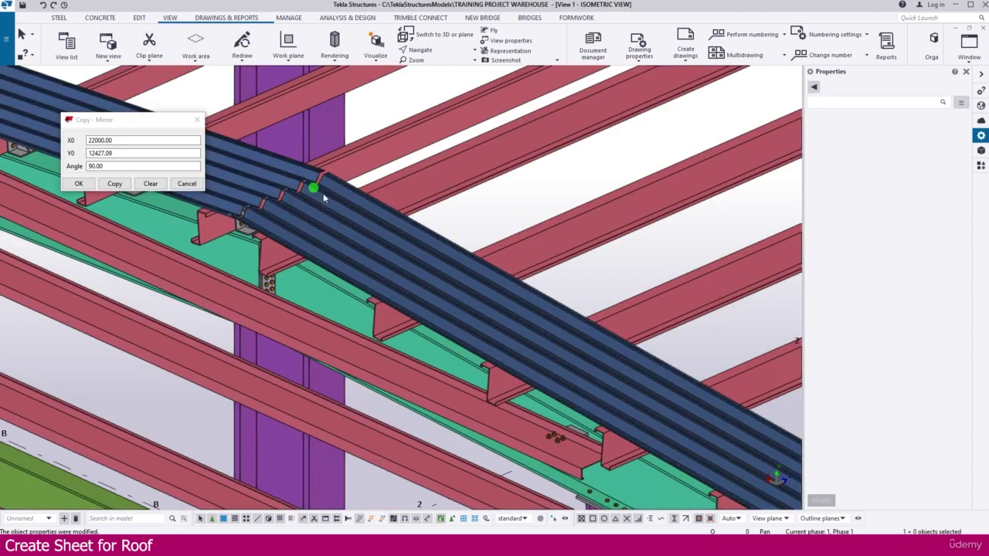
pyautogui.scroll(-3, 392, 225)
pyautogui.keyDown('ctrl'); pyautogui.moveTo(394, 238); pyautogui.dragTo(253, 193, button='middle'); pyautogui.keyUp('ctrl')
pyautogui.scroll(5, 247, 199)
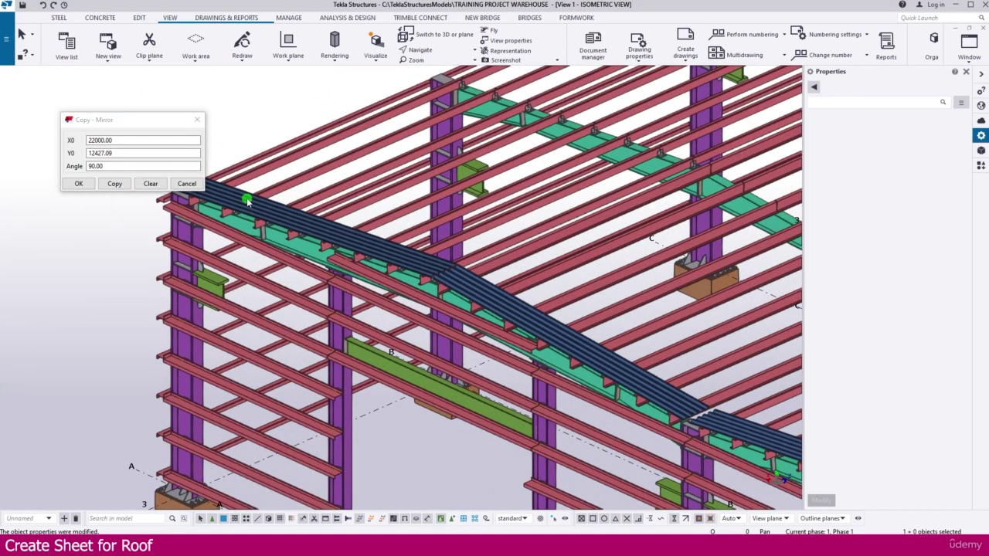
# - Select the four roofing sheets running along the end bay's ridge
pyautogui.click(247, 199)
pyautogui.scroll(-5, 248, 200)
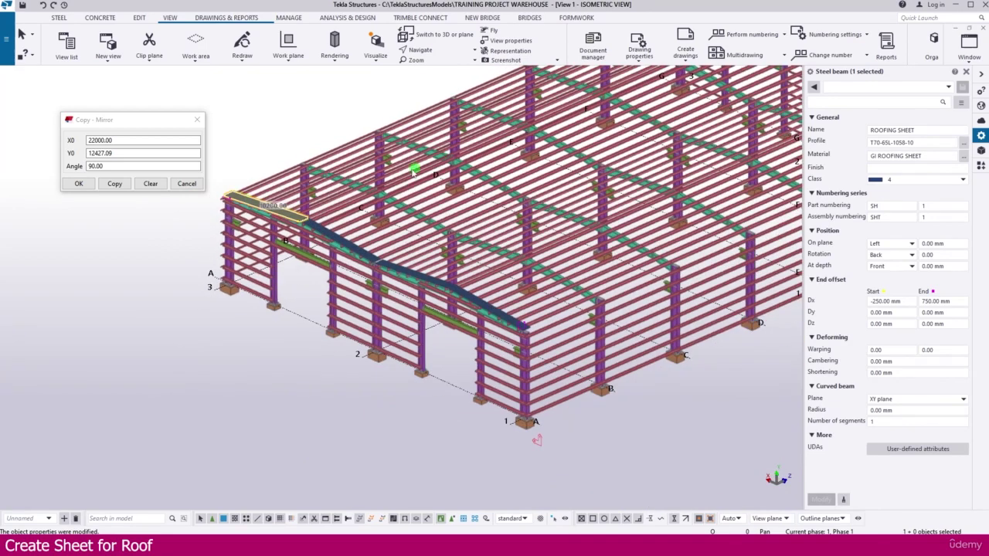
pyautogui.keyDown('ctrl'); pyautogui.click(335, 239); pyautogui.keyUp('ctrl')
pyautogui.keyDown('ctrl'); pyautogui.click(392, 266); pyautogui.keyUp('ctrl')
pyautogui.keyDown('ctrl'); pyautogui.click(480, 302); pyautogui.keyUp('ctrl')
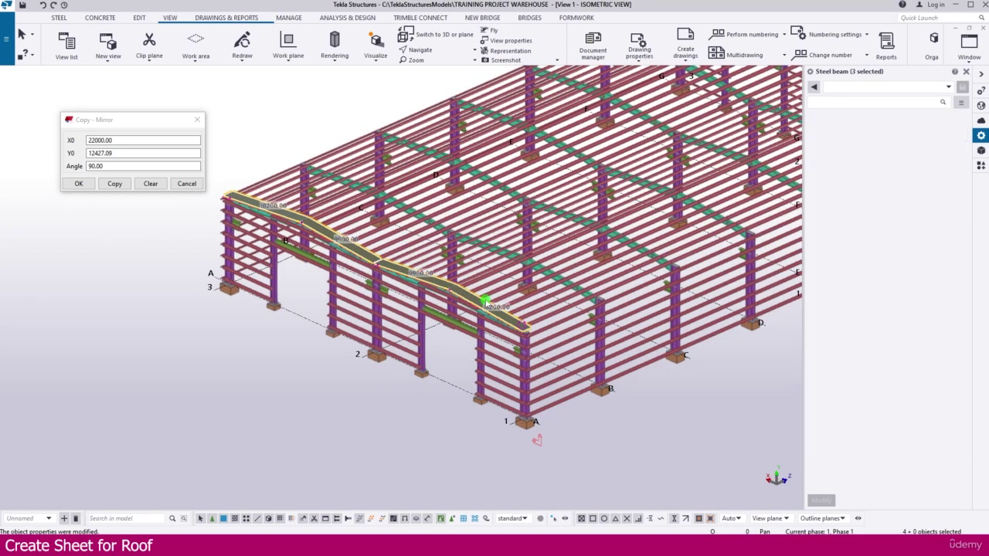
pyautogui.scroll(4, 555, 421)
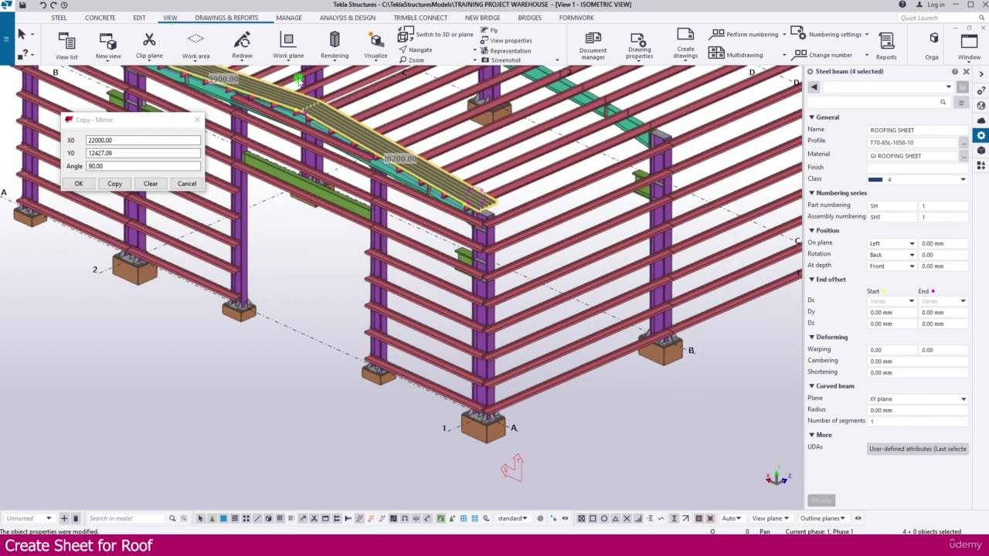
pyautogui.click(288, 51)
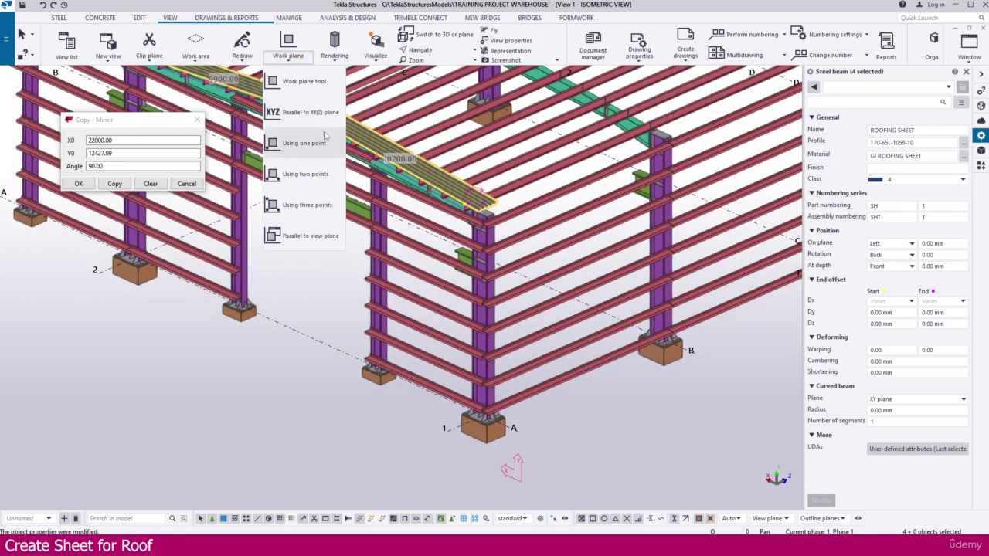
# - Place a one-point work plane at the A-1 column base and cancel Copy – Mirror
pyautogui.click(303, 82)
pyautogui.scroll(5, 479, 410)
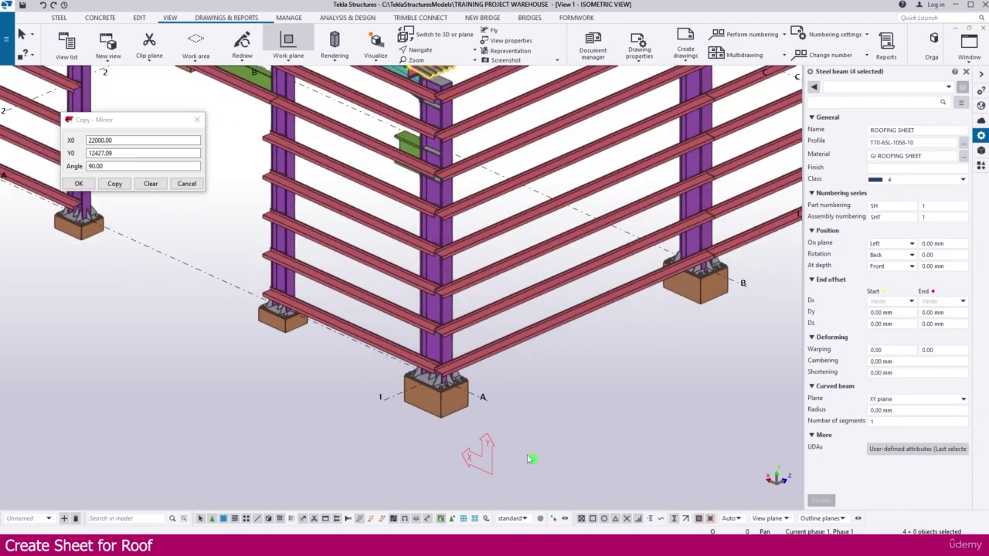
pyautogui.scroll(2, 453, 398)
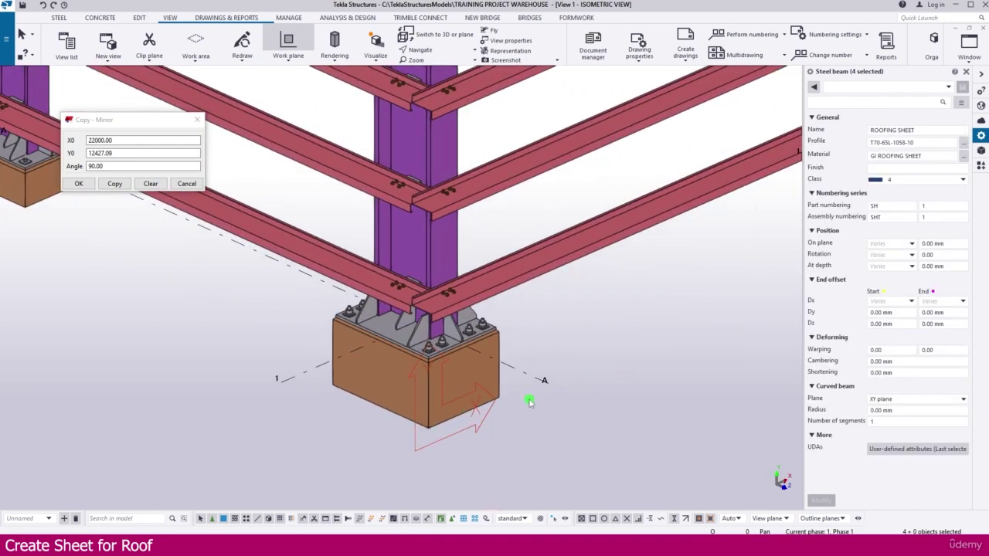
pyautogui.scroll(-8, 529, 401)
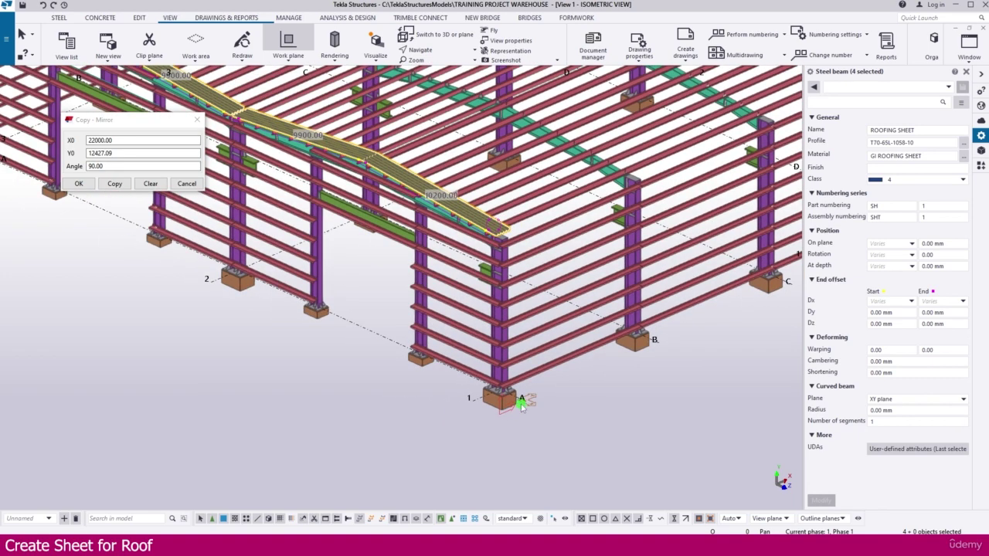
pyautogui.scroll(-3, 522, 407)
pyautogui.rightClick(365, 395)
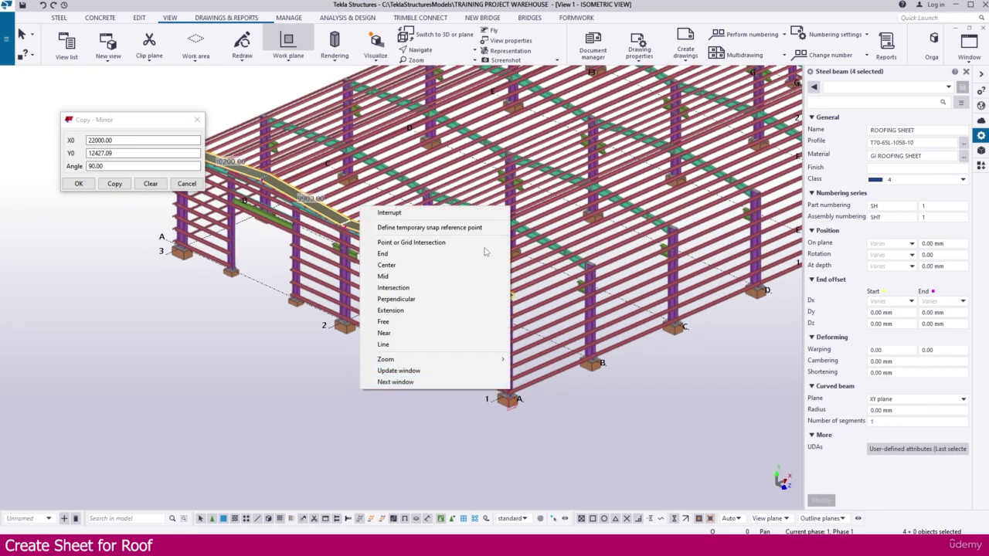
pyautogui.click(193, 184)
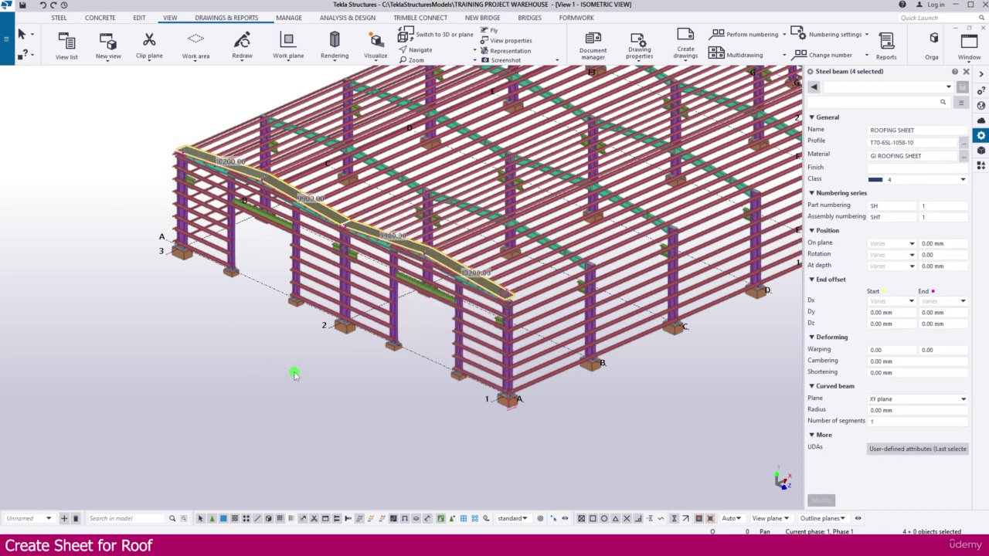
# - Linearly copy the four sheets 50 times at dX 1058 mm
pyautogui.rightClick(294, 373)
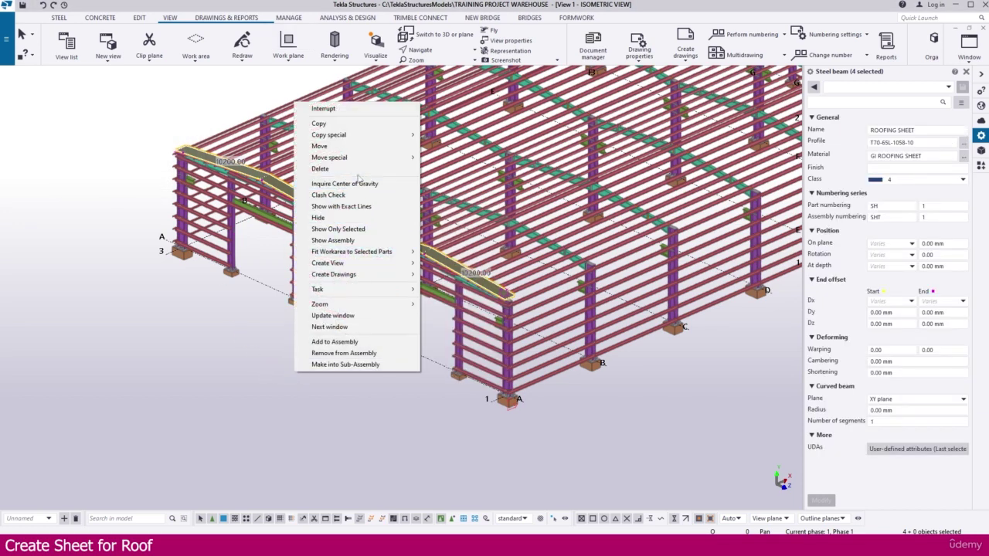
pyautogui.moveTo(351, 138)
pyautogui.click(445, 136)
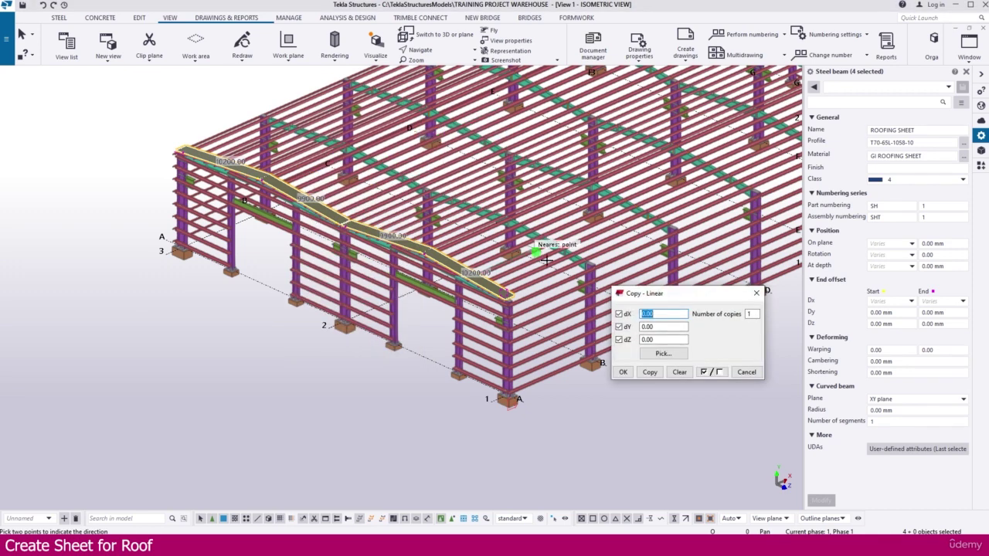
pyautogui.moveTo(662, 291); pyautogui.dragTo(227, 290)
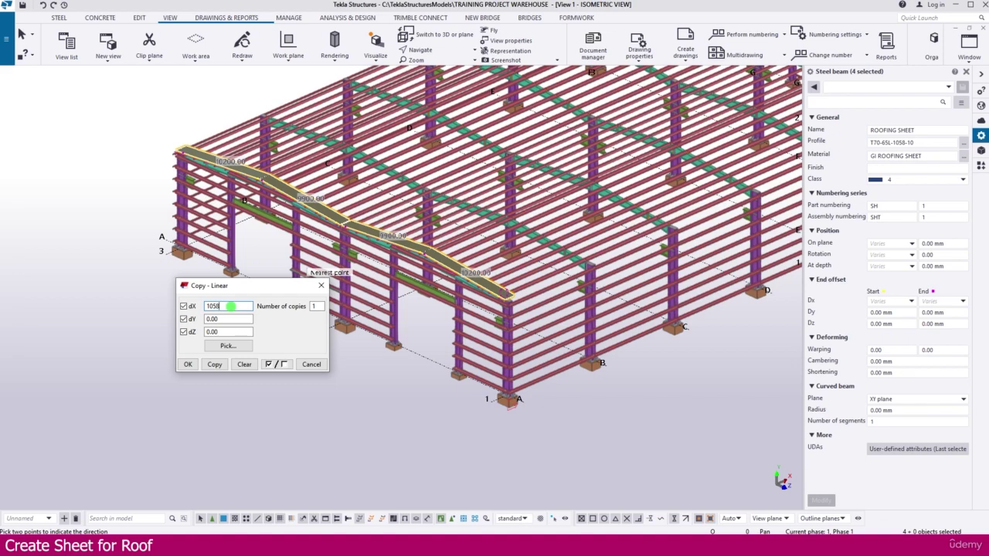
pyautogui.scroll(-5, 468, 393)
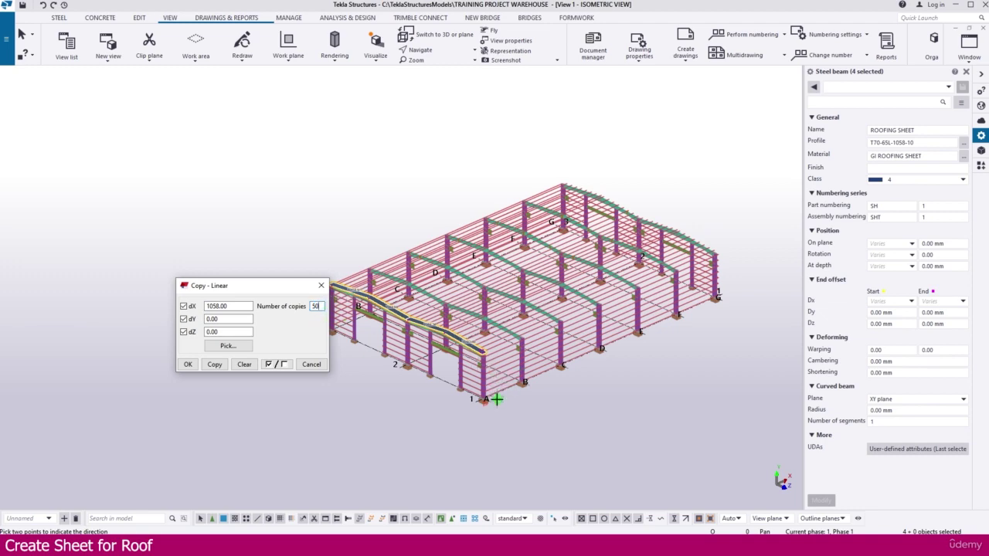
pyautogui.scroll(3, 495, 405)
pyautogui.scroll(-2, 451, 418)
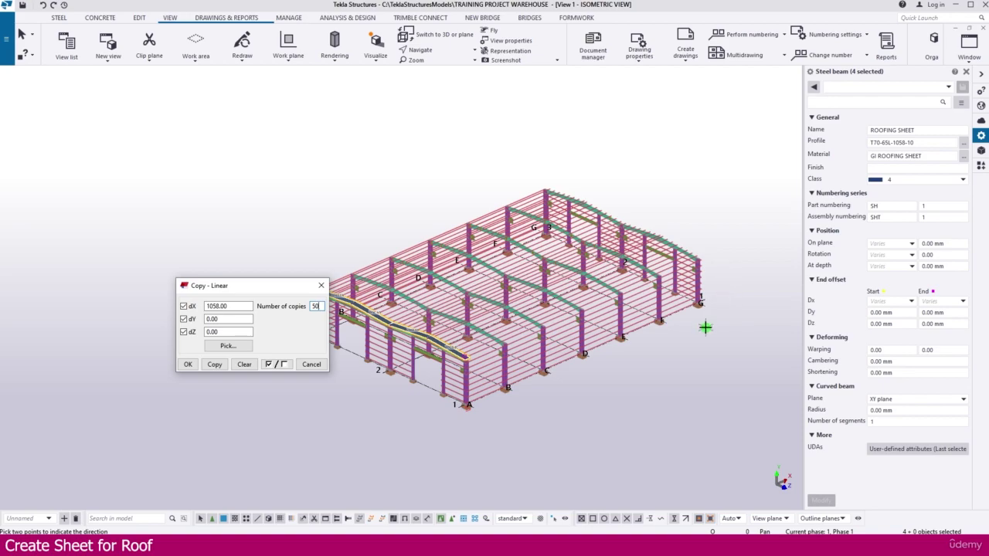
pyautogui.scroll(5, 463, 355)
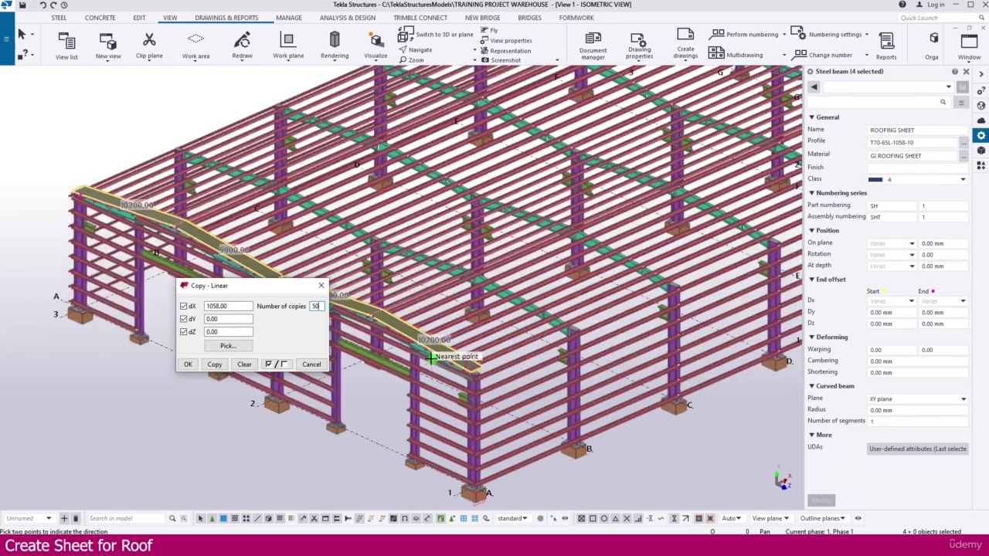
pyautogui.scroll(-5, 431, 358)
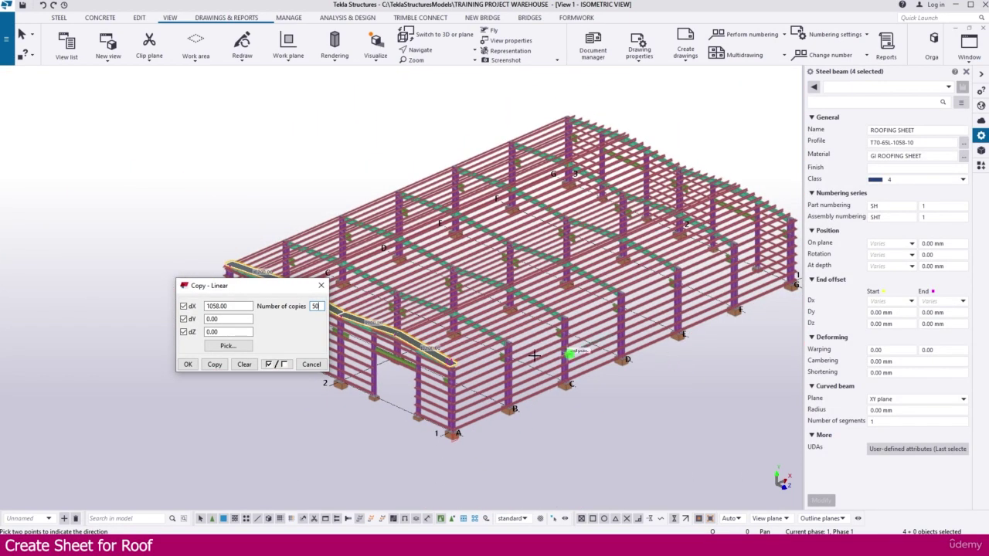
pyautogui.click(215, 365)
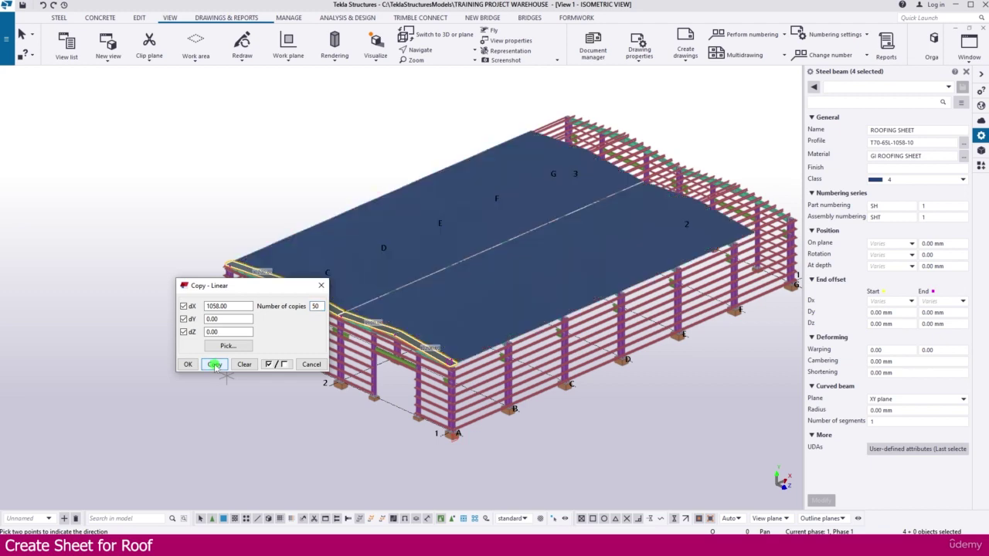
# - Copy the four far-edge sheets six more times along the roof
pyautogui.scroll(-5, 528, 360)
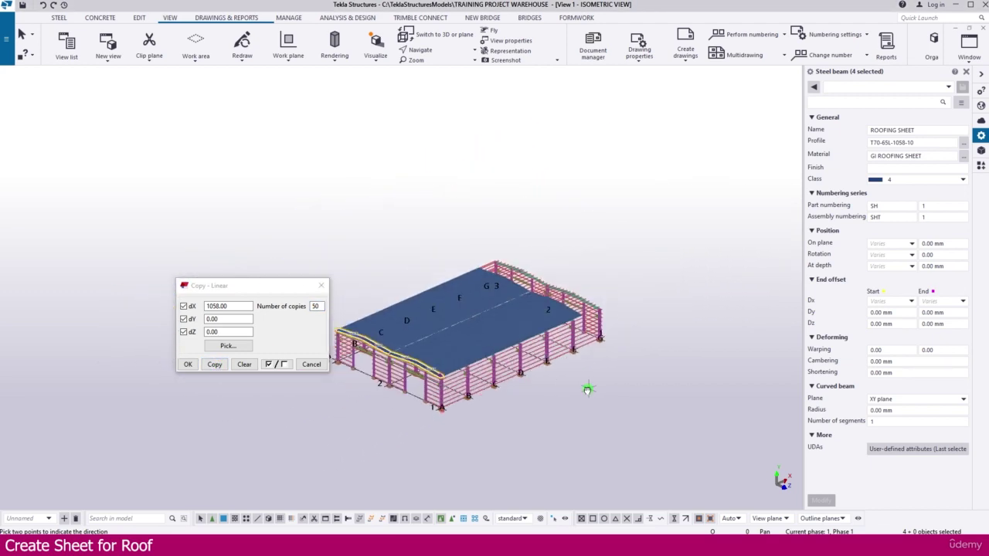
pyautogui.moveTo(587, 390)
pyautogui.keyDown('ctrl'); pyautogui.mouseDown(button='middle')
pyautogui.moveTo(479, 391)
pyautogui.moveTo(569, 399)
pyautogui.moveTo(589, 386)
pyautogui.mouseUp(button='middle'); pyautogui.keyUp('ctrl')
pyautogui.scroll(3, 579, 389)
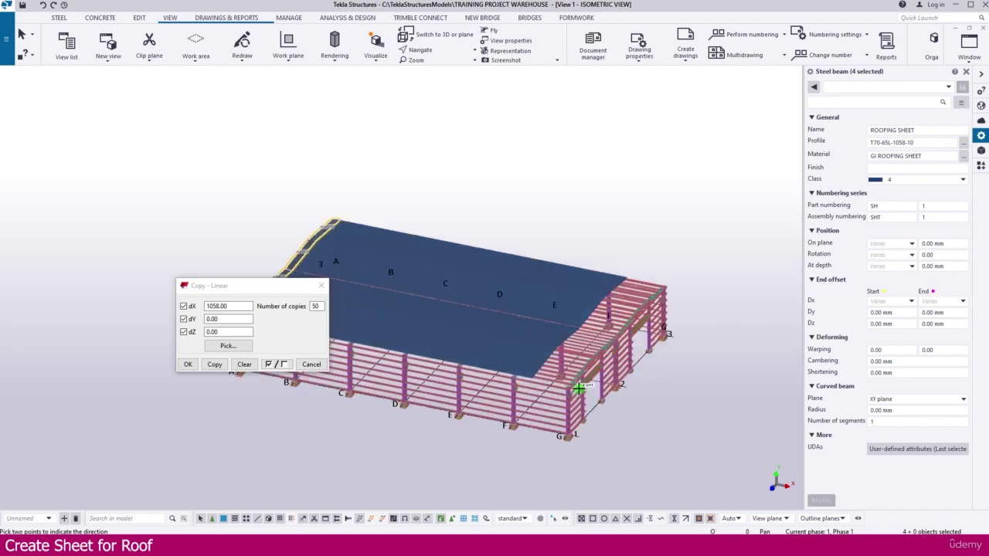
pyautogui.scroll(5, 579, 389)
pyautogui.keyDown('ctrl'); pyautogui.moveTo(657, 360); pyautogui.dragTo(655, 164, button='middle'); pyautogui.keyUp('ctrl')
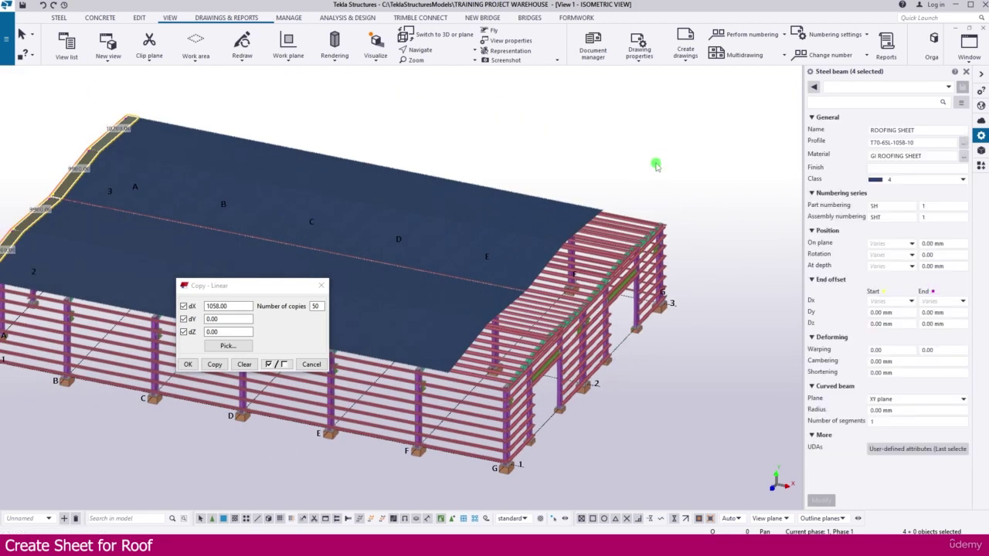
pyautogui.scroll(5, 468, 333)
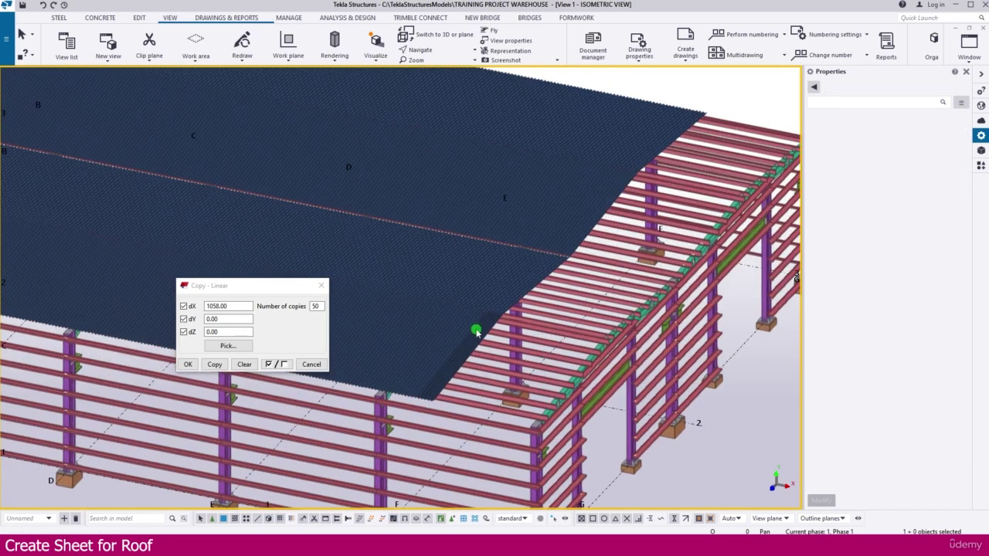
pyautogui.click(471, 330)
pyautogui.keyDown('ctrl'); pyautogui.click(520, 296); pyautogui.keyUp('ctrl')
pyautogui.keyDown('ctrl'); pyautogui.click(580, 237); pyautogui.keyUp('ctrl')
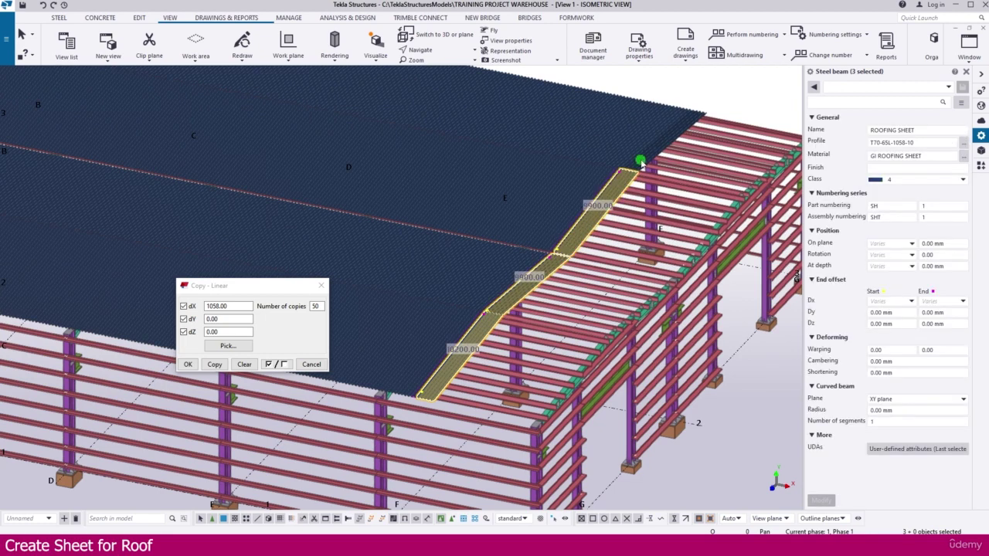
pyautogui.keyDown('ctrl'); pyautogui.click(648, 159); pyautogui.keyUp('ctrl')
pyautogui.doubleClick(315, 306)
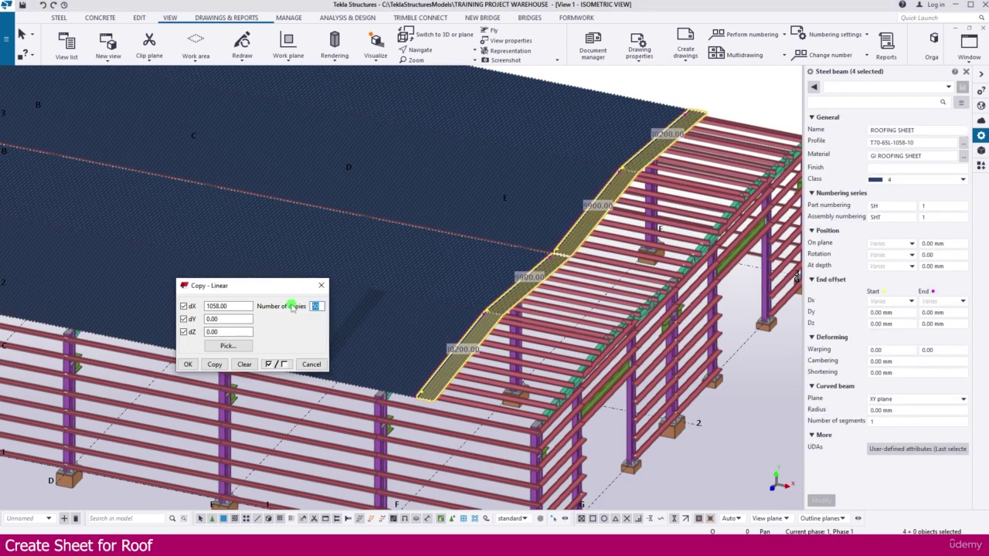
pyautogui.write('6')
pyautogui.click(219, 366)
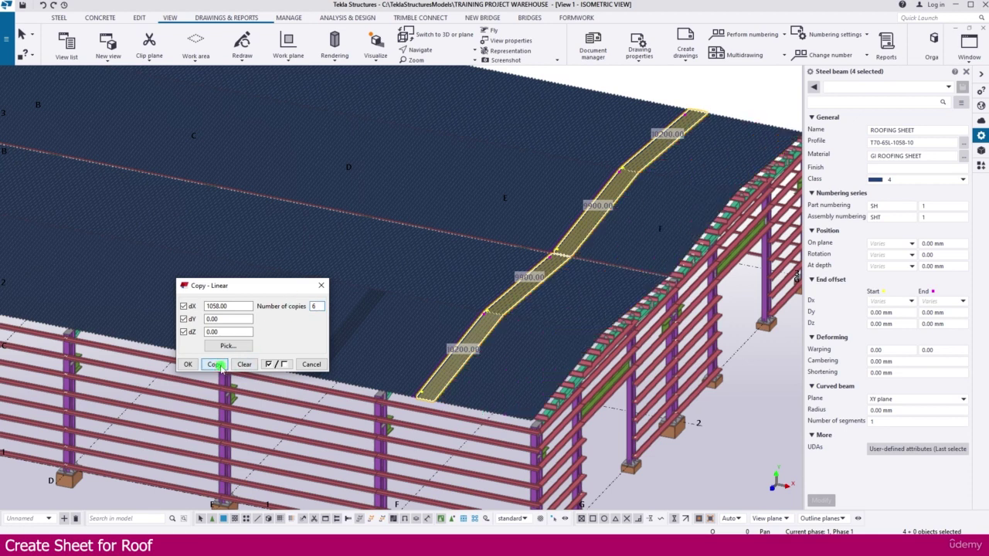
# - Copy the last edge strip once to reach the grid 3 gable, without expanding the work area
pyautogui.scroll(-2, 463, 344)
pyautogui.click(467, 341)
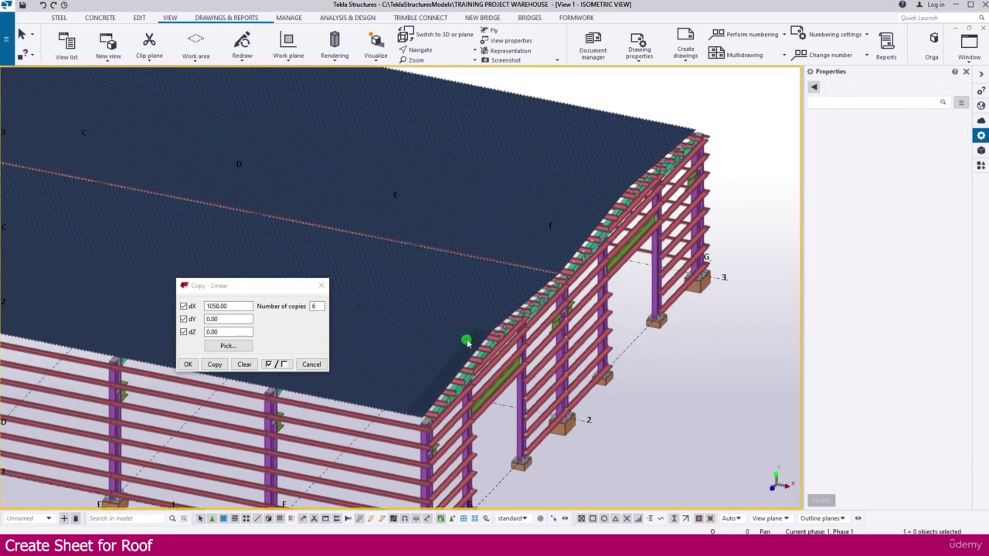
pyautogui.click(472, 343)
pyautogui.keyDown('ctrl'); pyautogui.click(516, 303); pyautogui.keyUp('ctrl')
pyautogui.keyDown('ctrl'); pyautogui.click(581, 232); pyautogui.keyUp('ctrl')
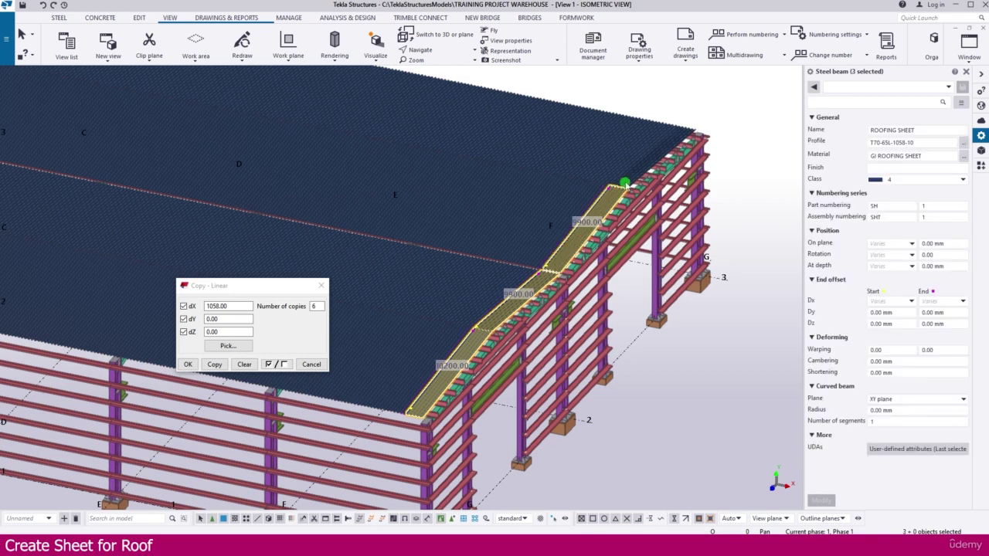
pyautogui.keyDown('ctrl'); pyautogui.click(621, 184); pyautogui.keyUp('ctrl')
pyautogui.doubleClick(317, 305)
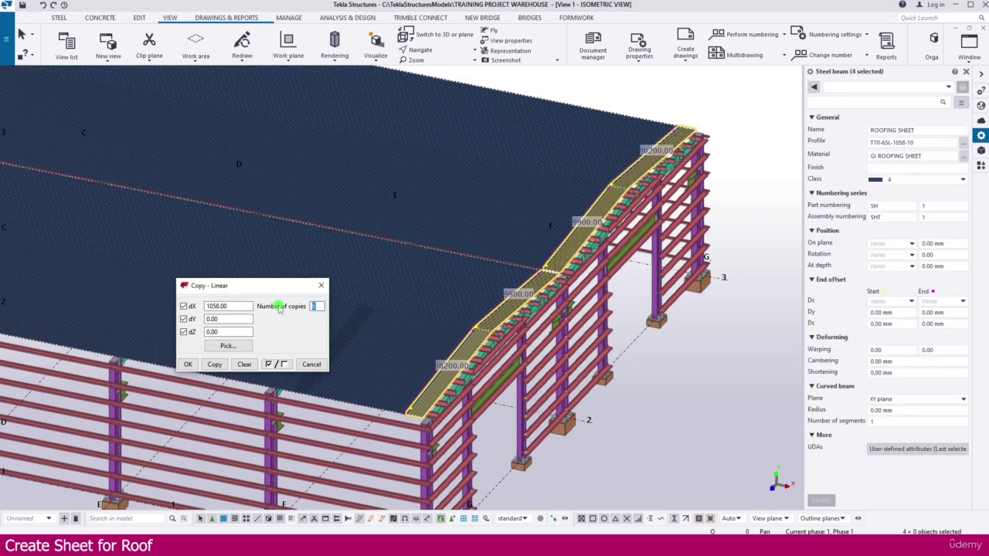
pyautogui.click(216, 364)
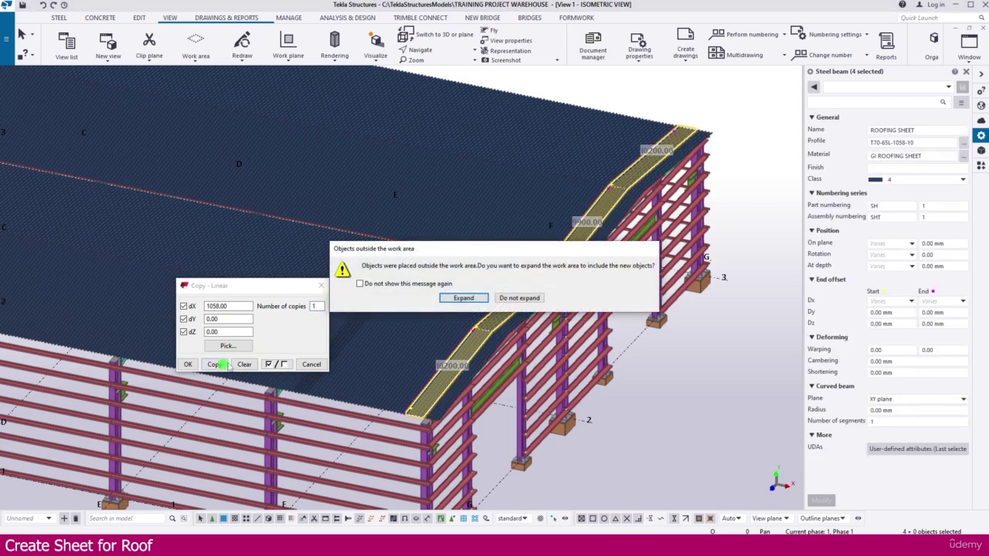
pyautogui.click(520, 298)
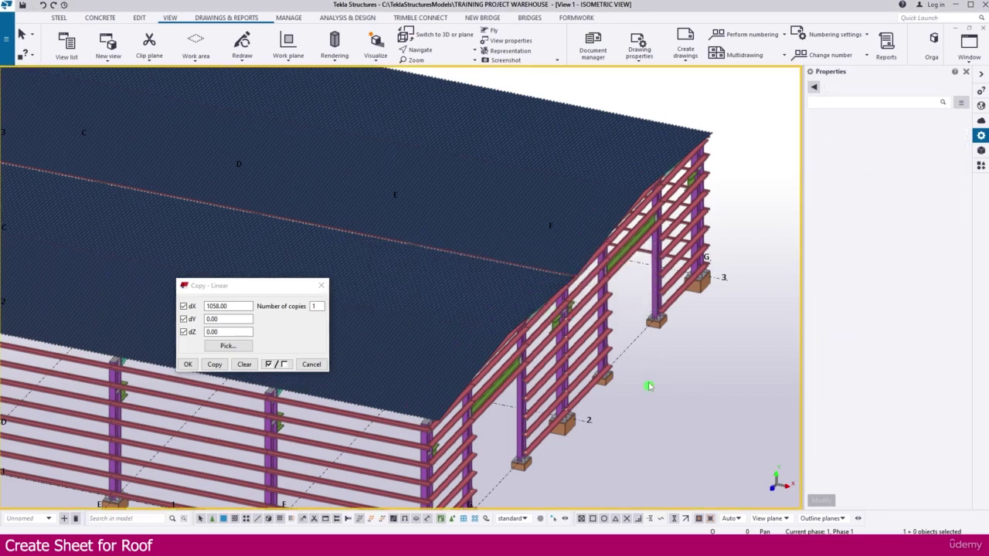
pyautogui.scroll(4, 531, 364)
pyautogui.keyDown('ctrl'); pyautogui.moveTo(533, 352); pyautogui.dragTo(521, 289, button='middle'); pyautogui.keyUp('ctrl')
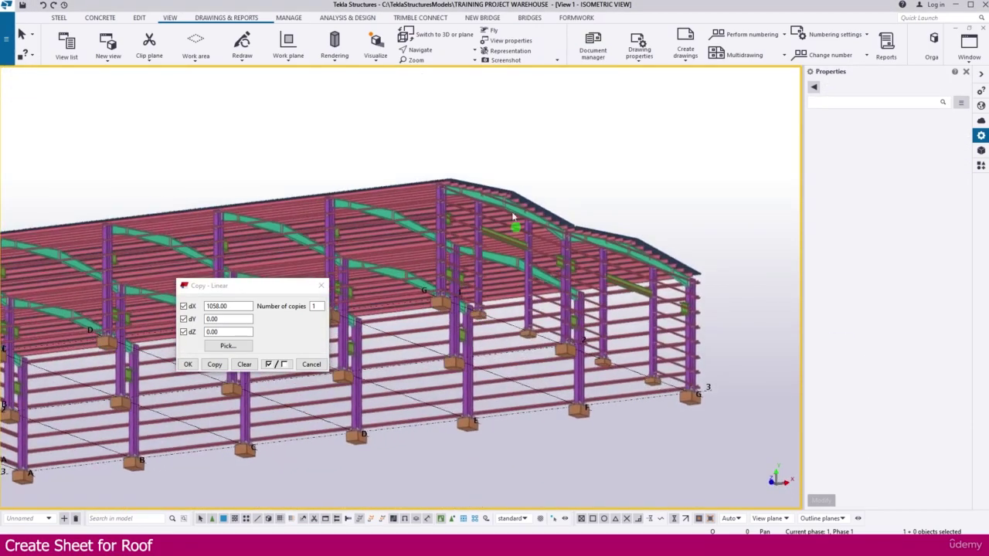
pyautogui.scroll(5, 507, 159)
pyautogui.scroll(6, 506, 123)
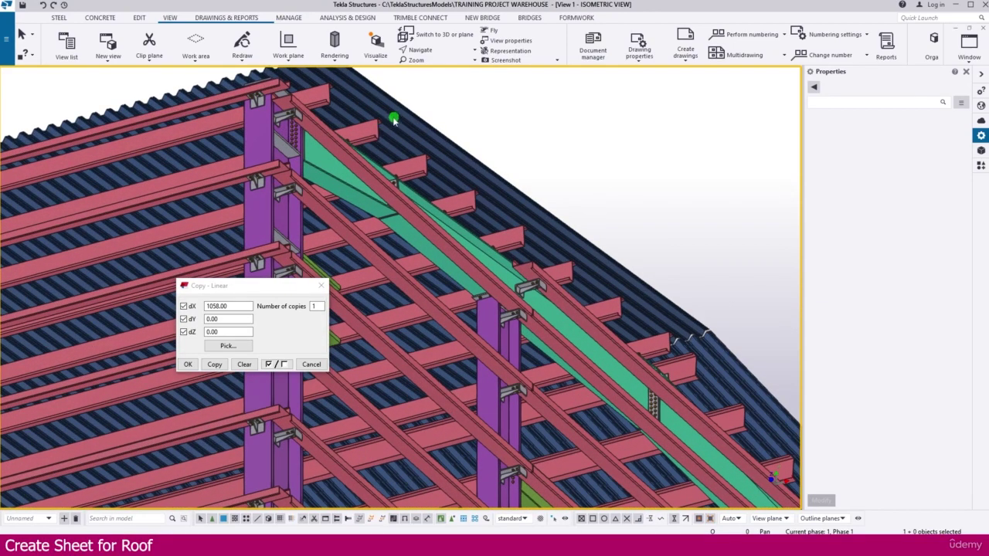
pyautogui.scroll(-5, 420, 128)
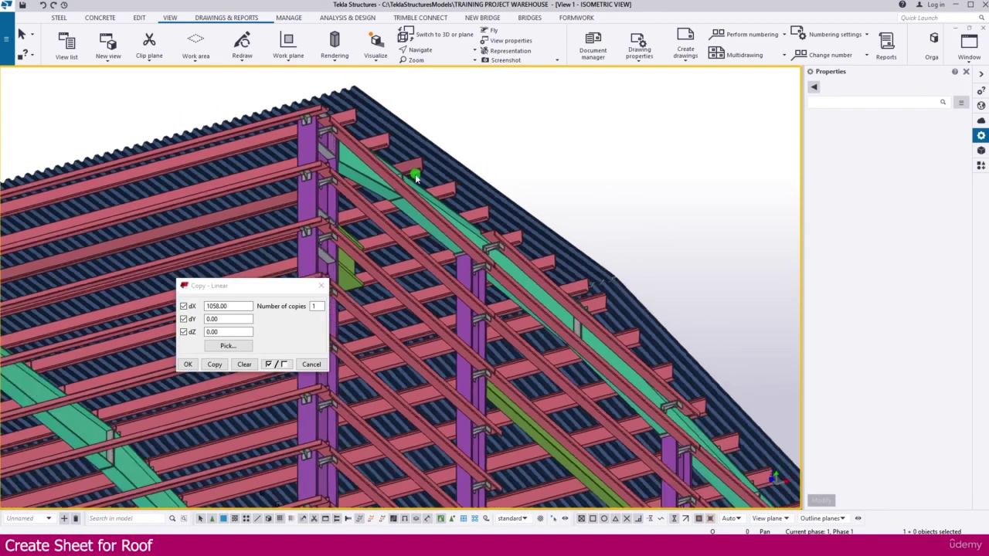
pyautogui.scroll(2, 657, 327)
pyautogui.scroll(3, 610, 312)
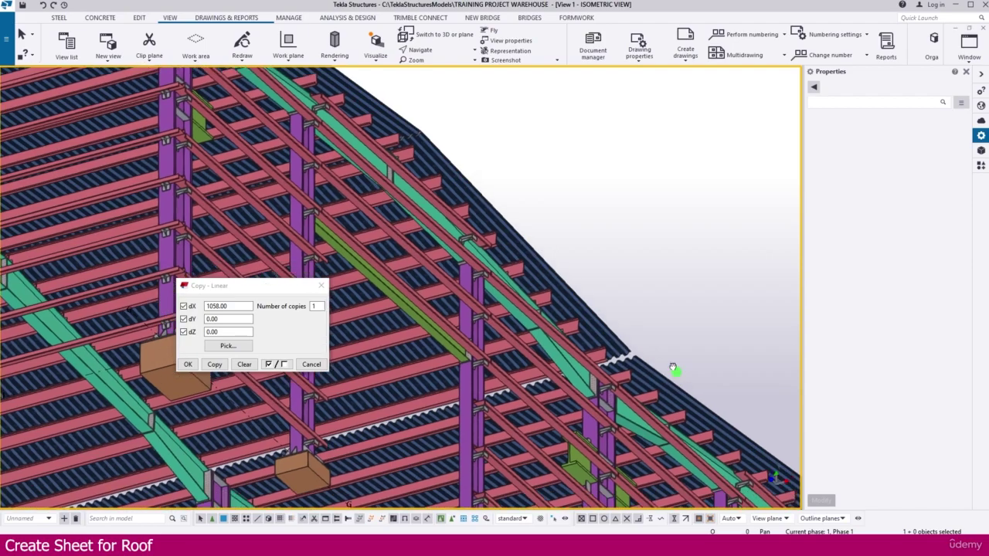
pyautogui.scroll(-2, 634, 301)
pyautogui.scroll(4, 533, 271)
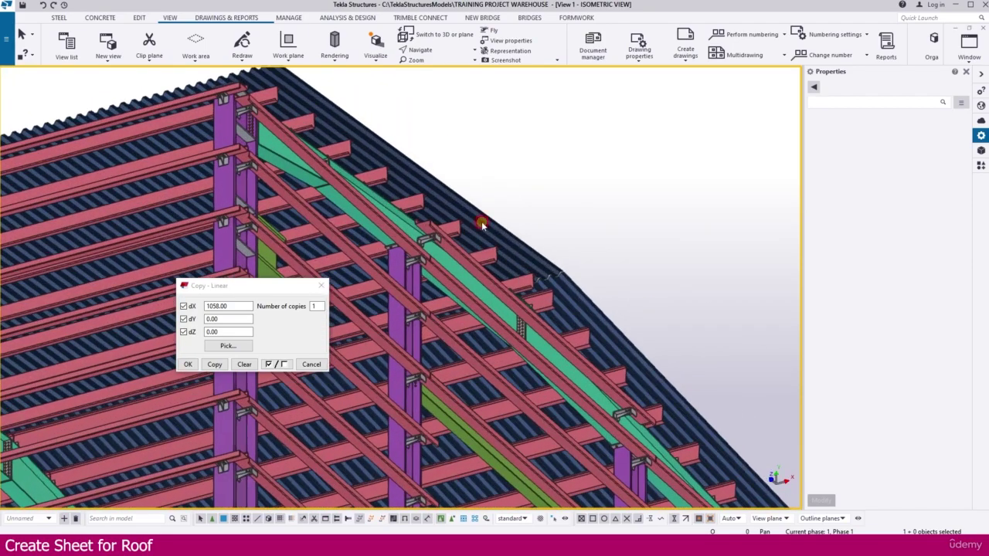
# - Change the edge sheet's profile from T70-65L-1058-10 to T70-65L-840-10
pyautogui.click(481, 224)
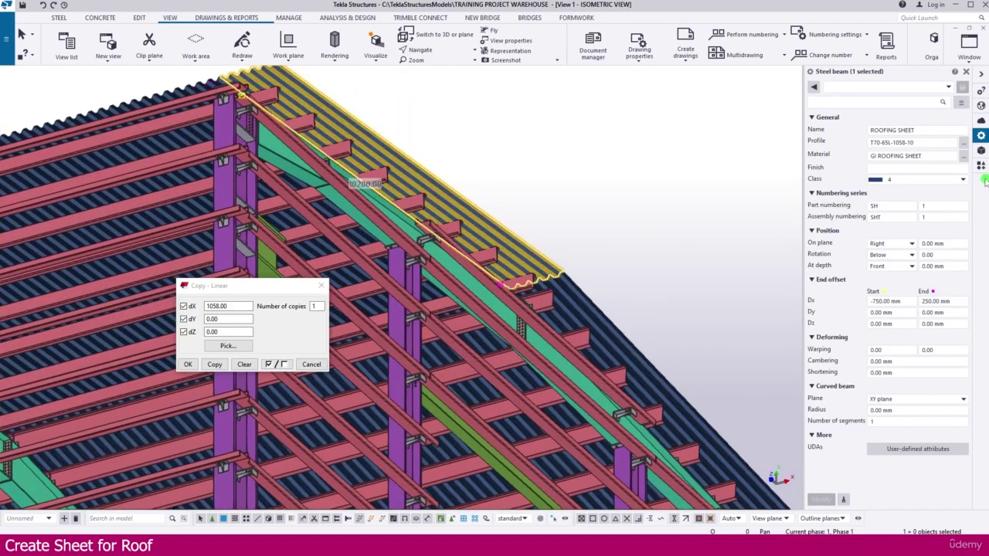
pyautogui.click(964, 143)
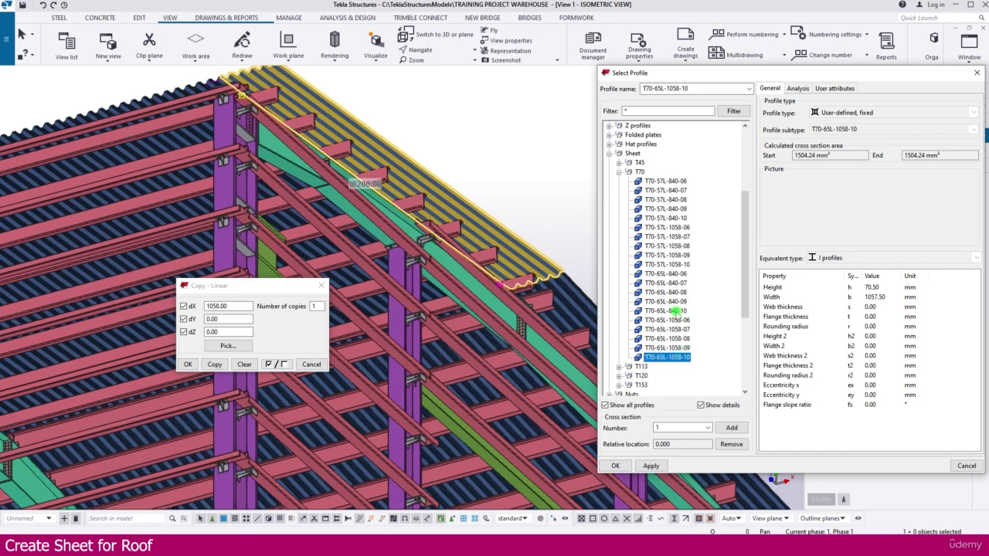
pyautogui.click(674, 311)
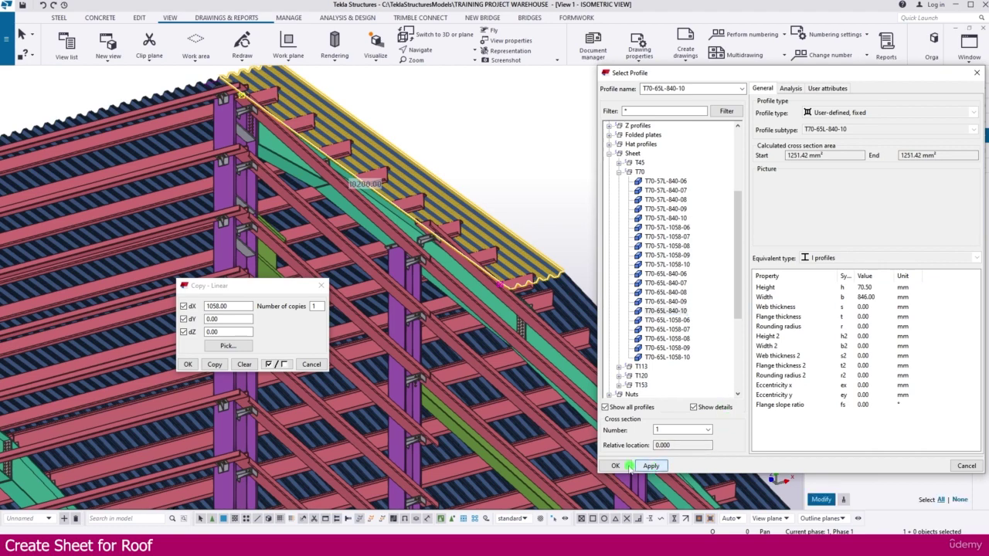
pyautogui.click(625, 466)
pyautogui.click(817, 500)
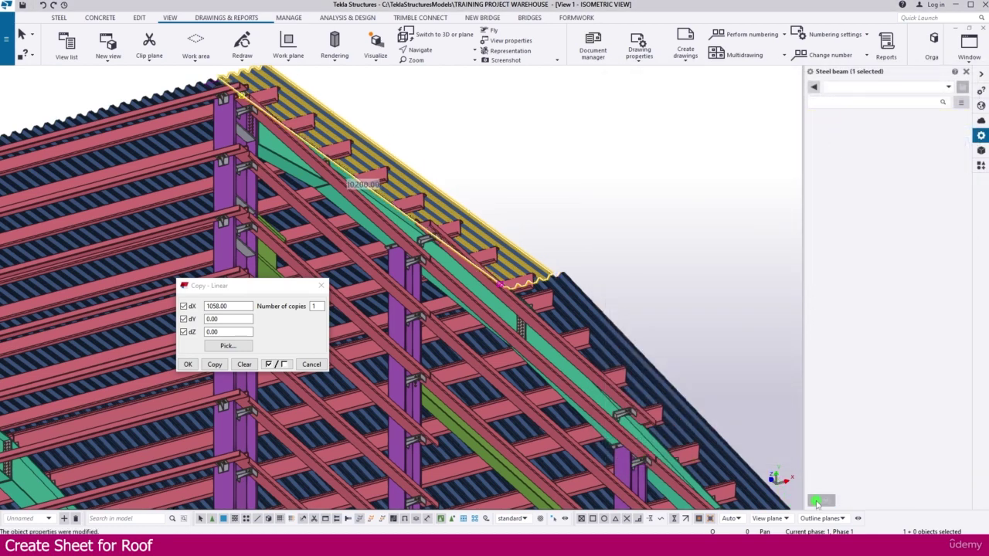
pyautogui.scroll(3, 506, 249)
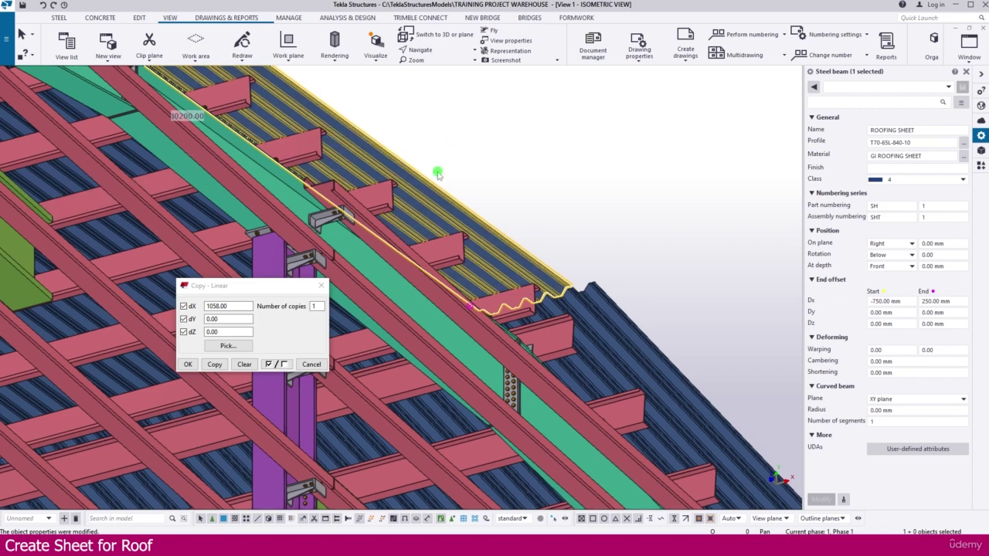
# - Give the three sheets on the opposite roof edge the T70-65L-840-10 profile
pyautogui.scroll(-3, 463, 181)
pyautogui.moveTo(463, 181); pyautogui.dragTo(411, 184, button='middle')
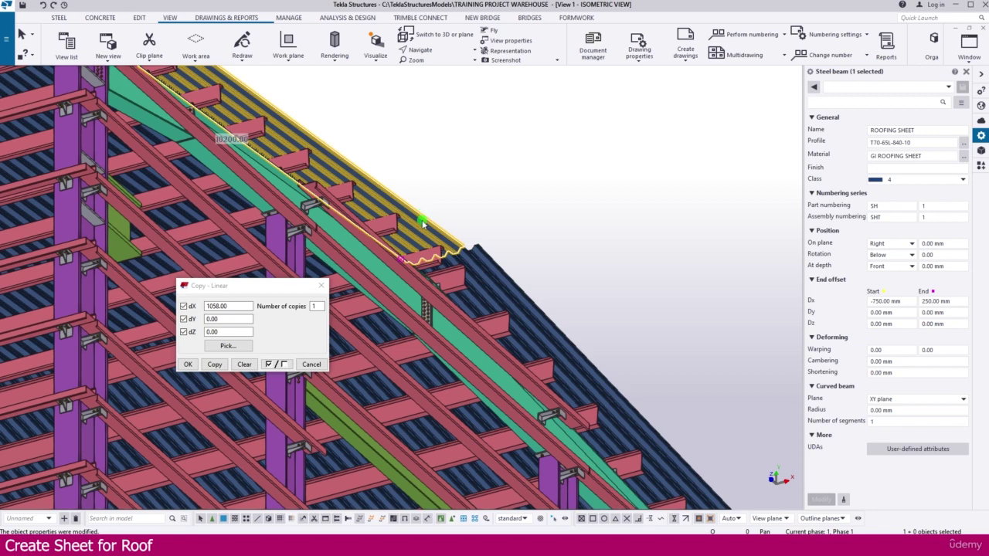
pyautogui.click(917, 143)
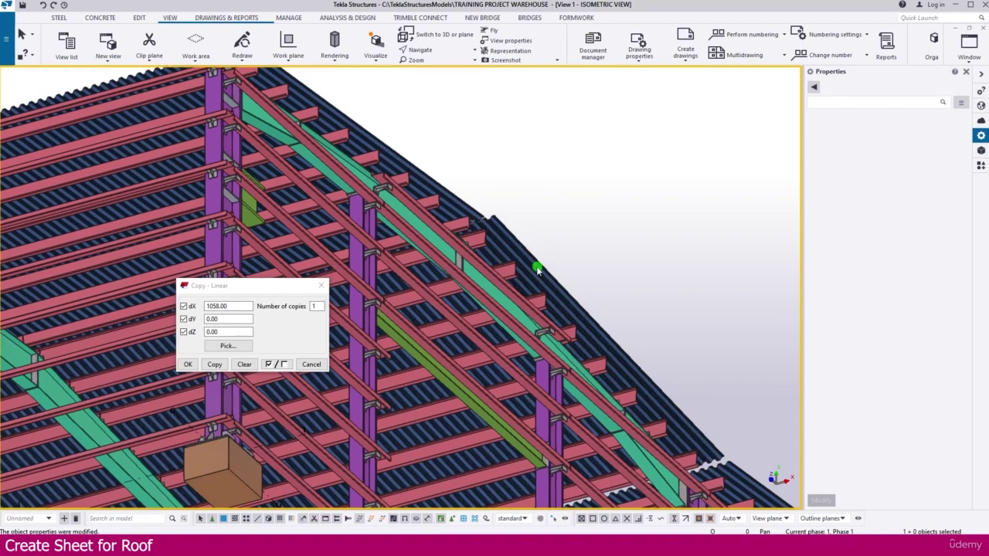
pyautogui.click(534, 265)
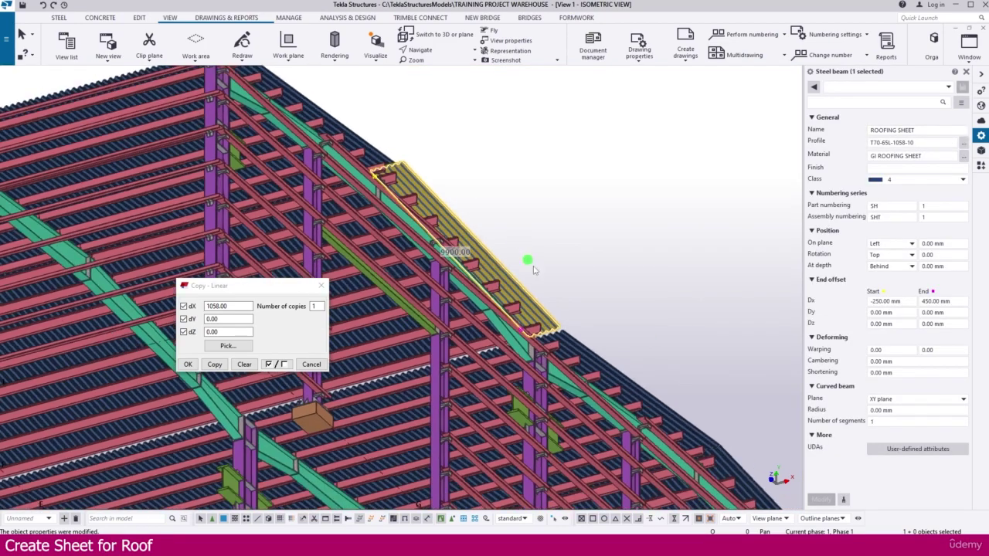
pyautogui.keyDown('ctrl'); pyautogui.click(641, 398); pyautogui.keyUp('ctrl')
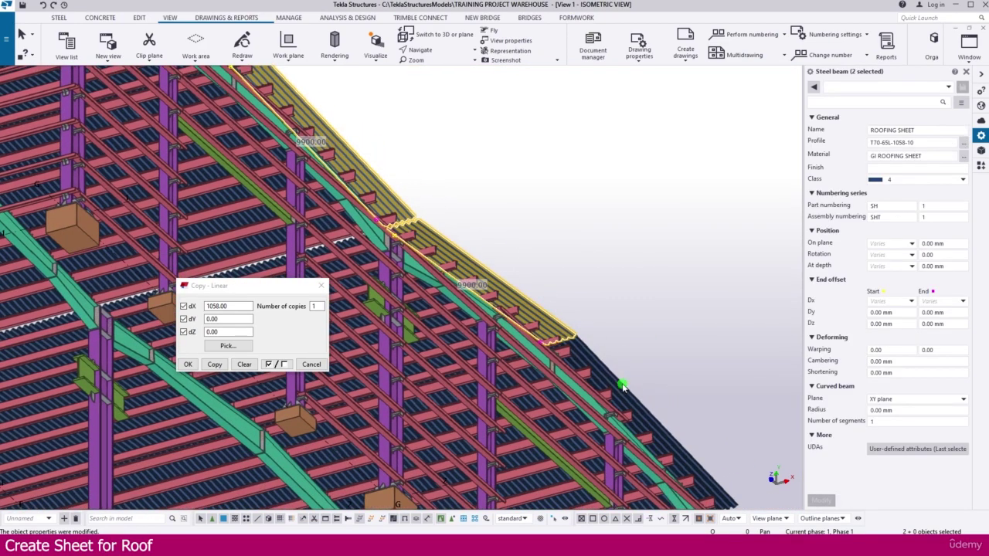
pyautogui.keyDown('ctrl'); pyautogui.click(623, 388); pyautogui.keyUp('ctrl')
pyautogui.click(880, 142)
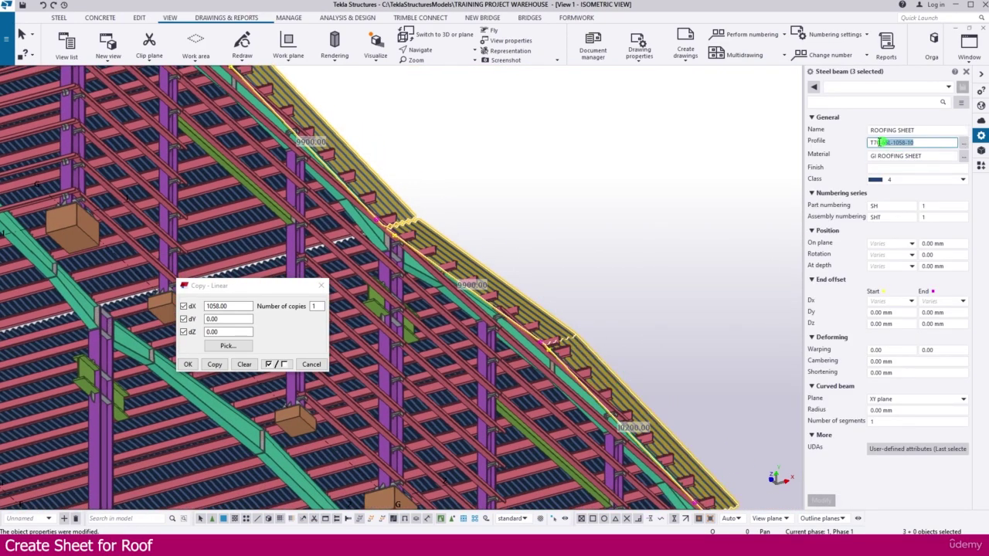
pyautogui.write('T70-65L-840-10')
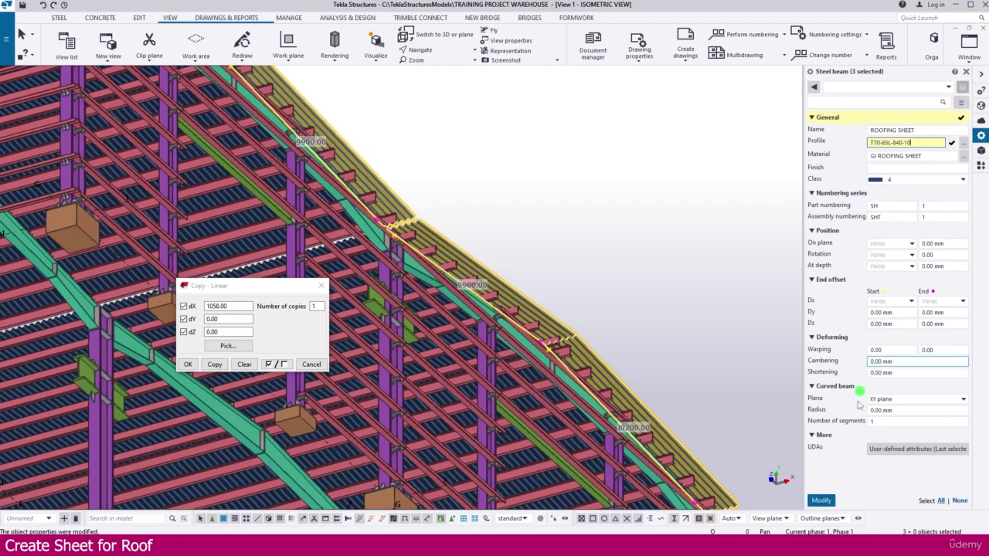
pyautogui.click(822, 500)
pyautogui.scroll(-5, 565, 309)
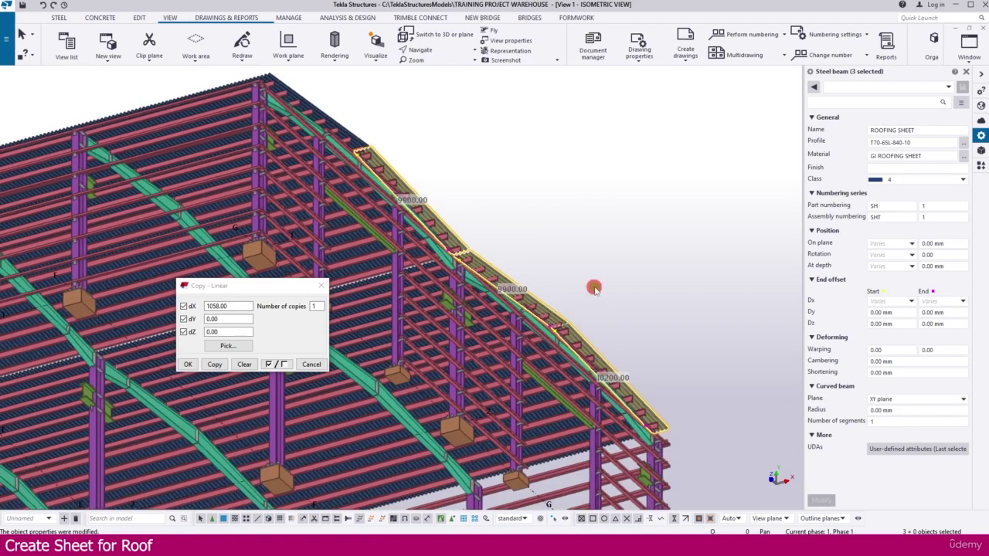
pyautogui.click(592, 283)
pyautogui.keyDown('ctrl'); pyautogui.moveTo(592, 283); pyautogui.dragTo(542, 301, button='middle'); pyautogui.keyUp('ctrl')
pyautogui.scroll(-5, 541, 301)
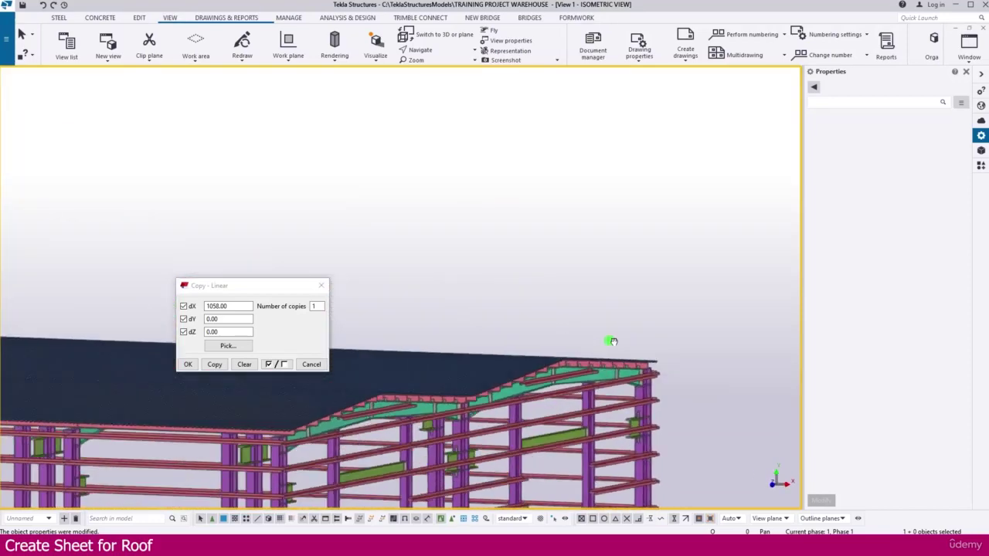
pyautogui.keyDown('ctrl'); pyautogui.moveTo(611, 343); pyautogui.dragTo(567, 311, button='middle'); pyautogui.keyUp('ctrl')
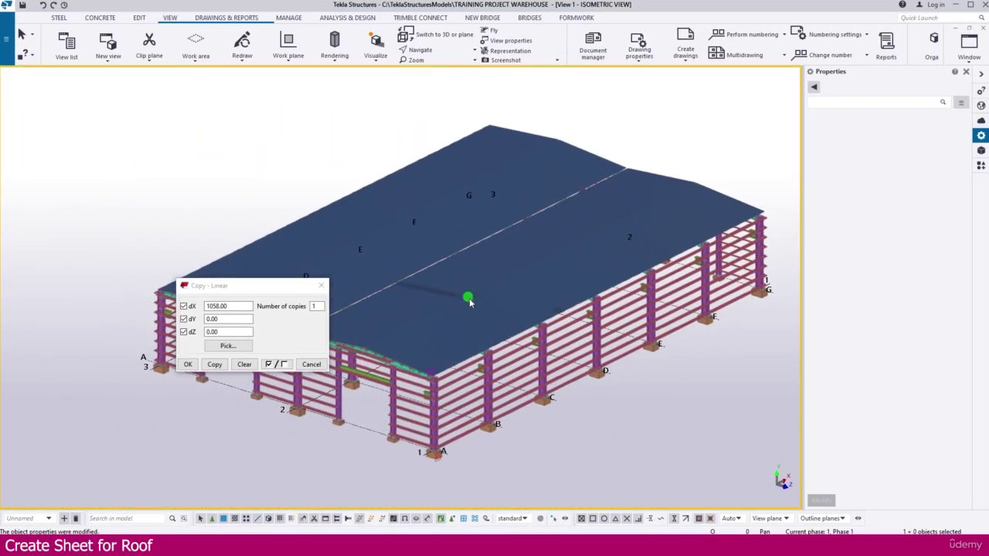
pyautogui.moveTo(482, 322); pyautogui.dragTo(539, 356, button='middle')
pyautogui.scroll(3, 535, 355)
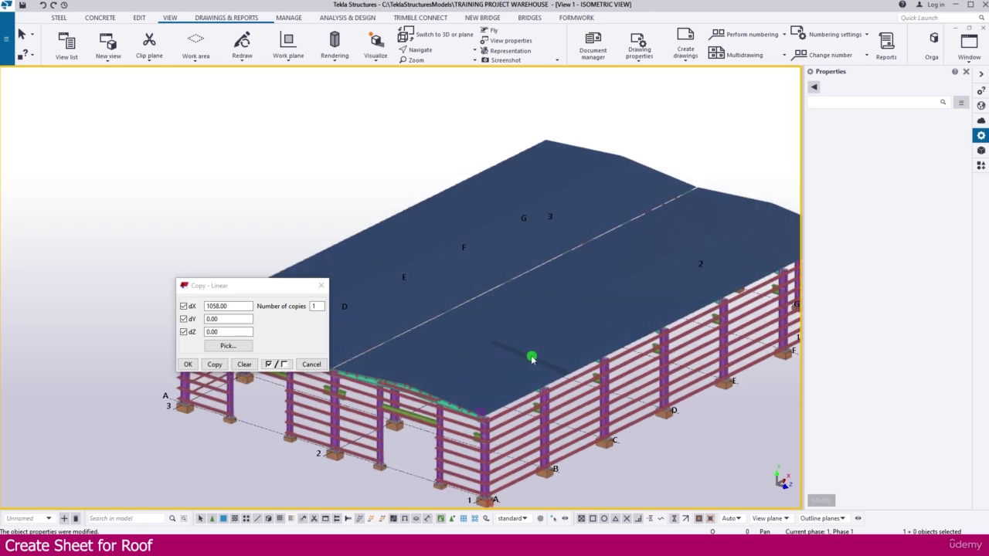